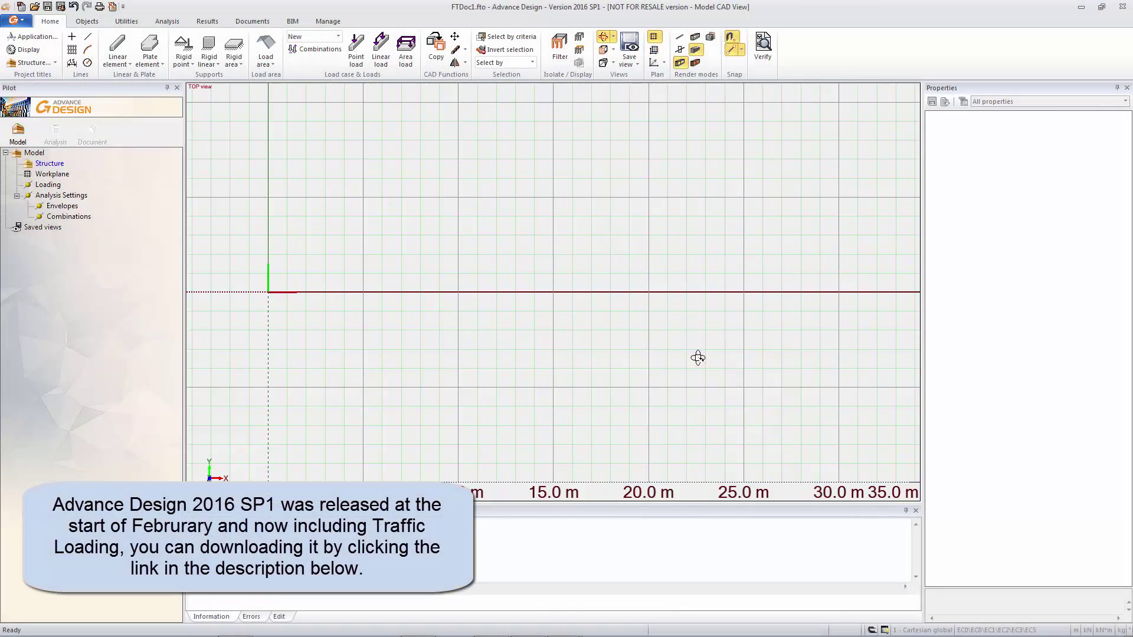
Orbit into a 3D view and give the workplane grid 10 divisions along X and Y.
{"action": "middle_click_drag", "start_coordinate": [697, 356], "coordinate": [379, 175], "text": "shift"}
{"action": "left_click", "coordinate": [51, 174]}
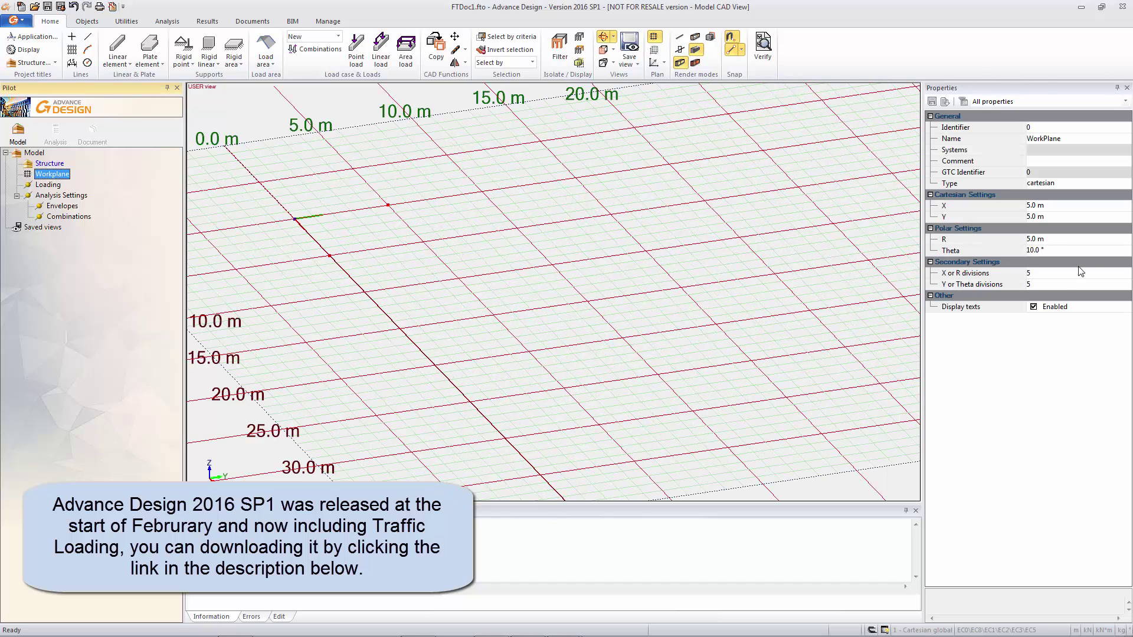
{"action": "left_click", "coordinate": [1056, 274]}
{"action": "type", "text": "10"}
{"action": "key", "text": "Return"}
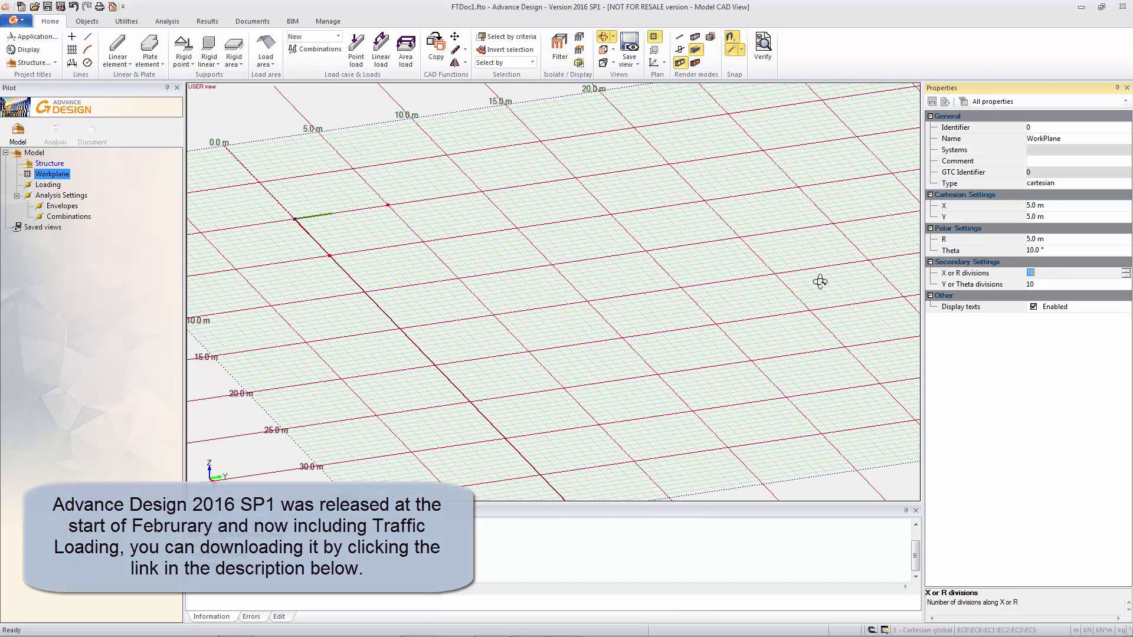
Draw a 600 mm thick C40/50 plate by picking four corners on the workplane.
{"action": "left_click", "coordinate": [149, 46]}
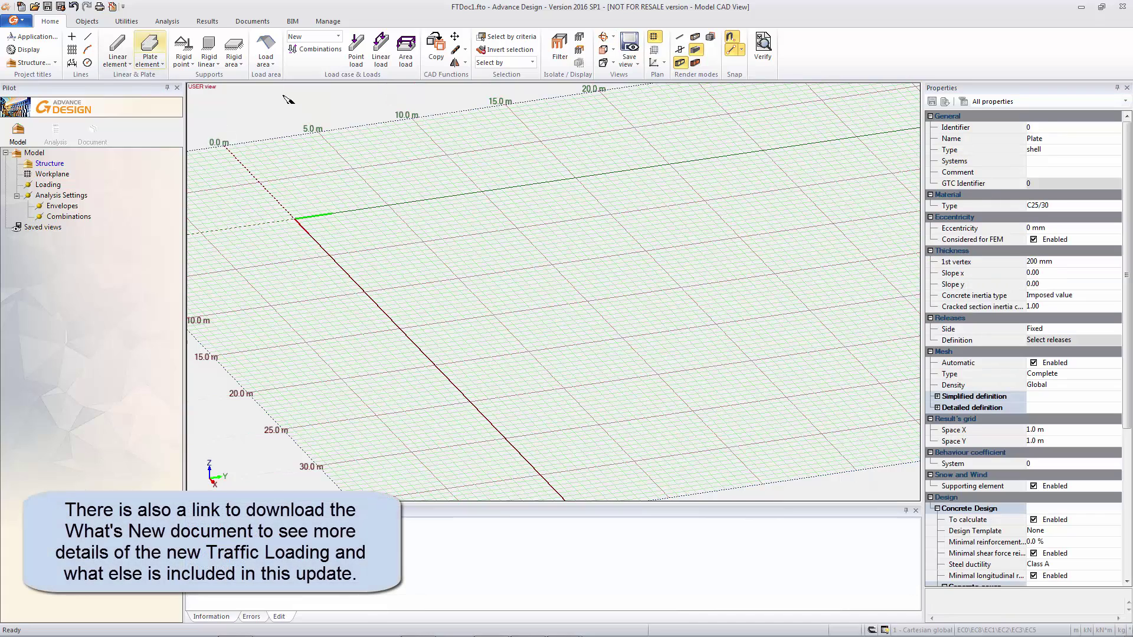
{"action": "left_click", "coordinate": [1055, 206]}
{"action": "left_click", "coordinate": [1114, 205]}
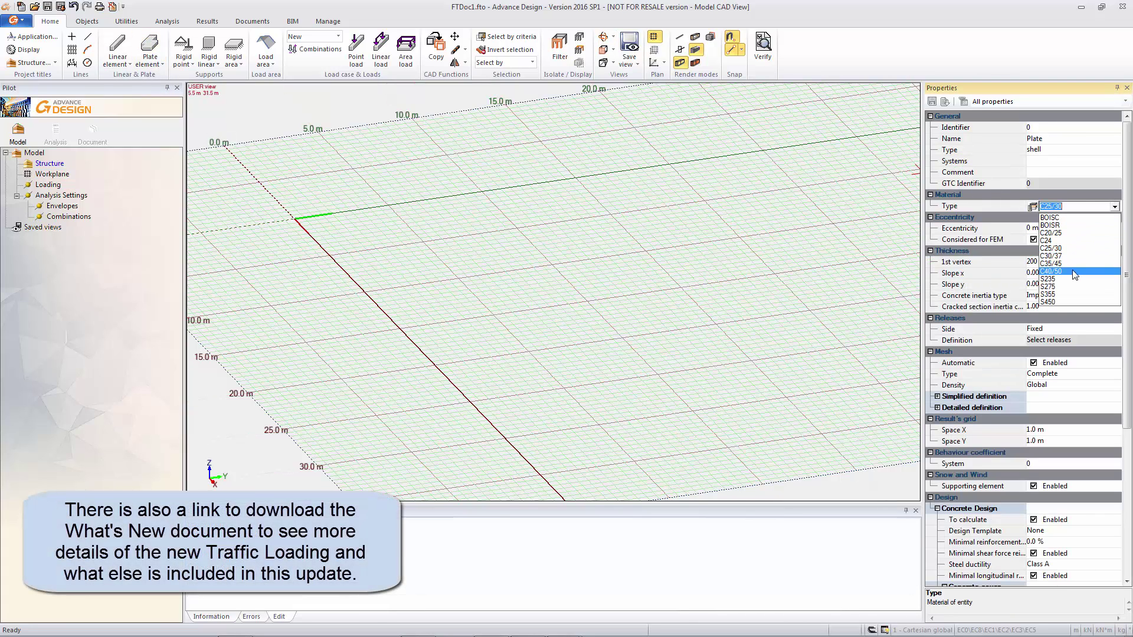
{"action": "left_click", "coordinate": [1066, 273]}
{"action": "left_click", "coordinate": [1069, 263]}
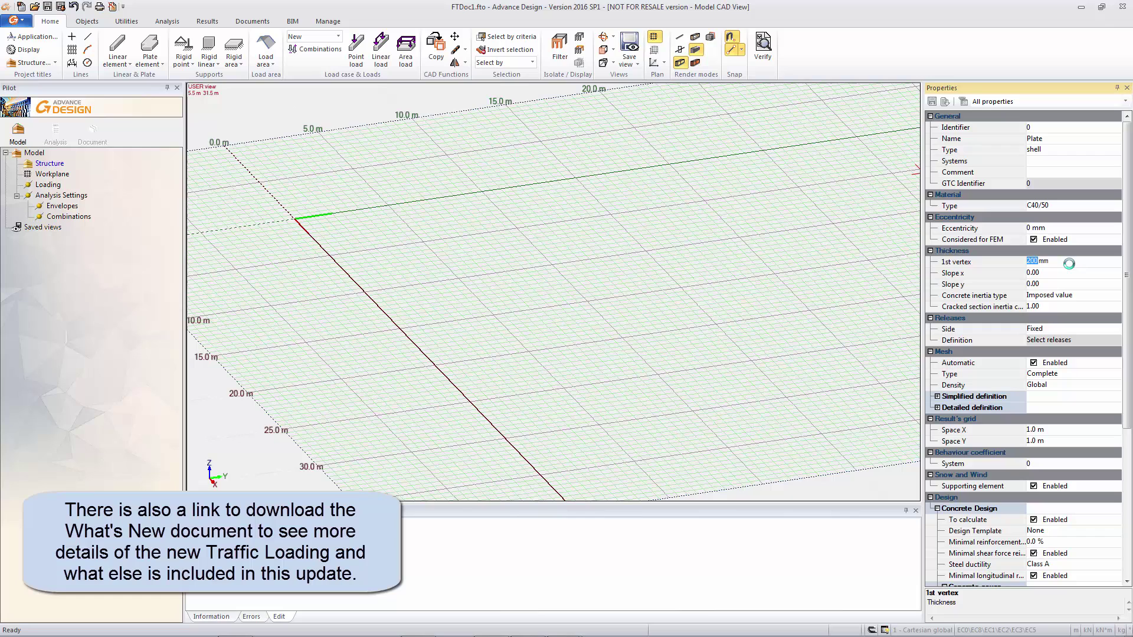
{"action": "type", "text": "600"}
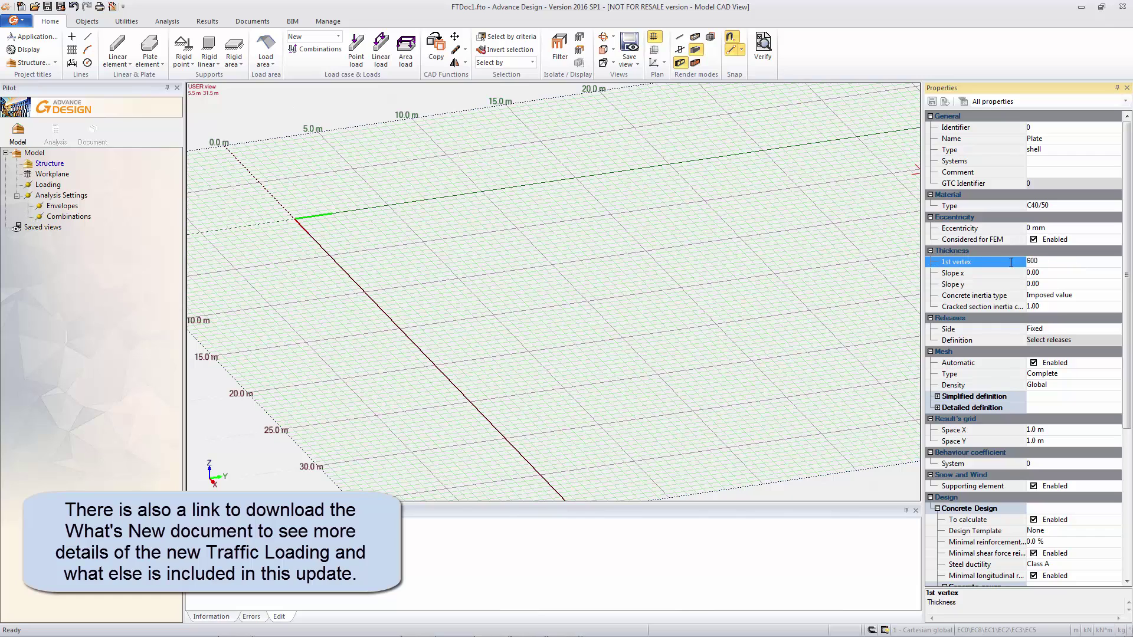
{"action": "left_click", "coordinate": [305, 224]}
{"action": "left_click", "coordinate": [478, 189]}
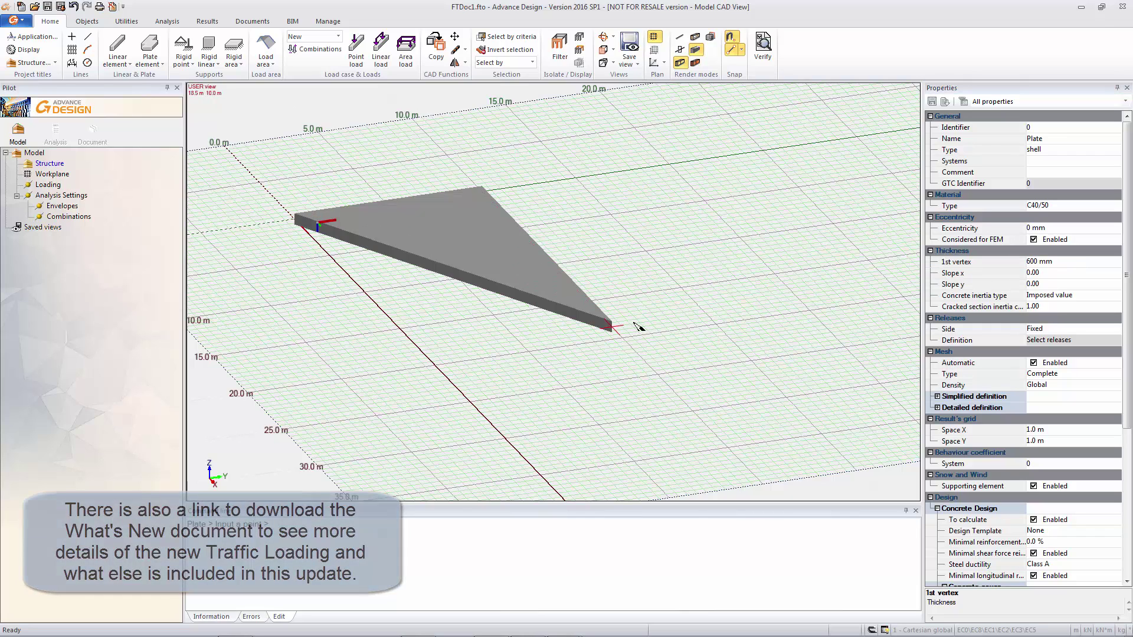
{"action": "left_click", "coordinate": [622, 338]}
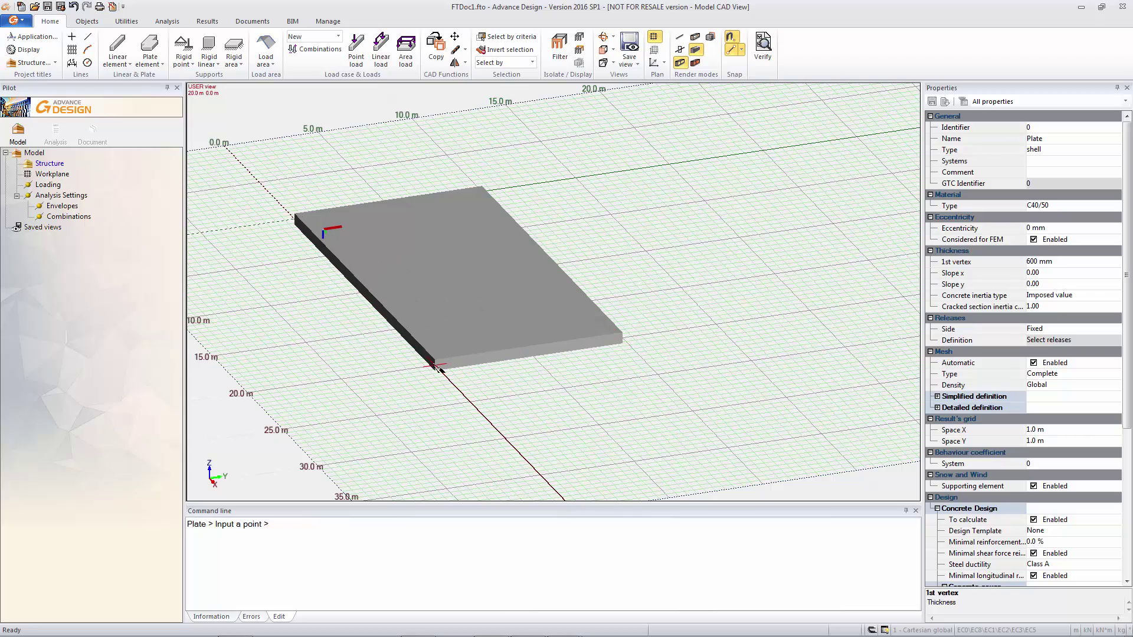
{"action": "left_click", "coordinate": [434, 367]}
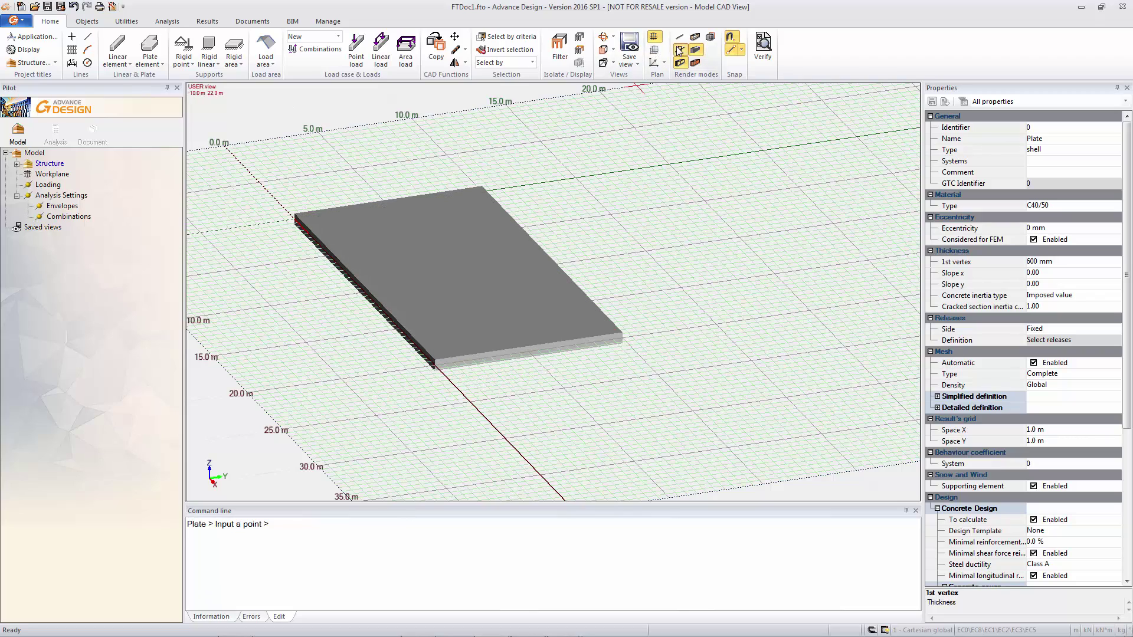
{"action": "scroll", "coordinate": [301, 270], "scroll_direction": "up", "scroll_amount": 3}
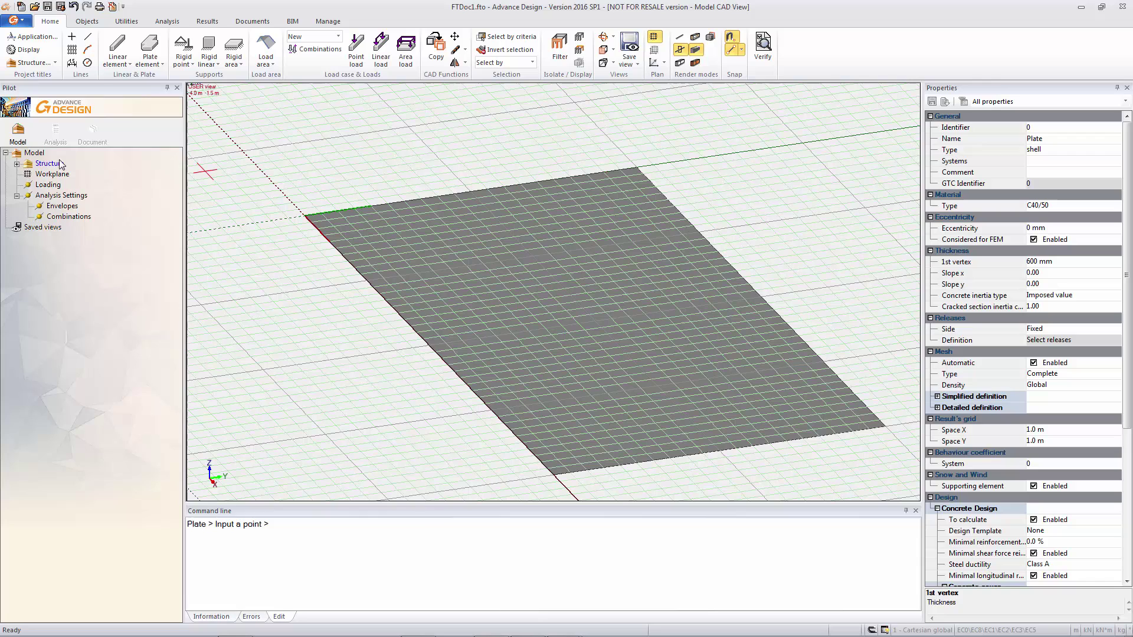
Add a subsystem named 'Supports' under Structure.
{"action": "left_click", "coordinate": [46, 165]}
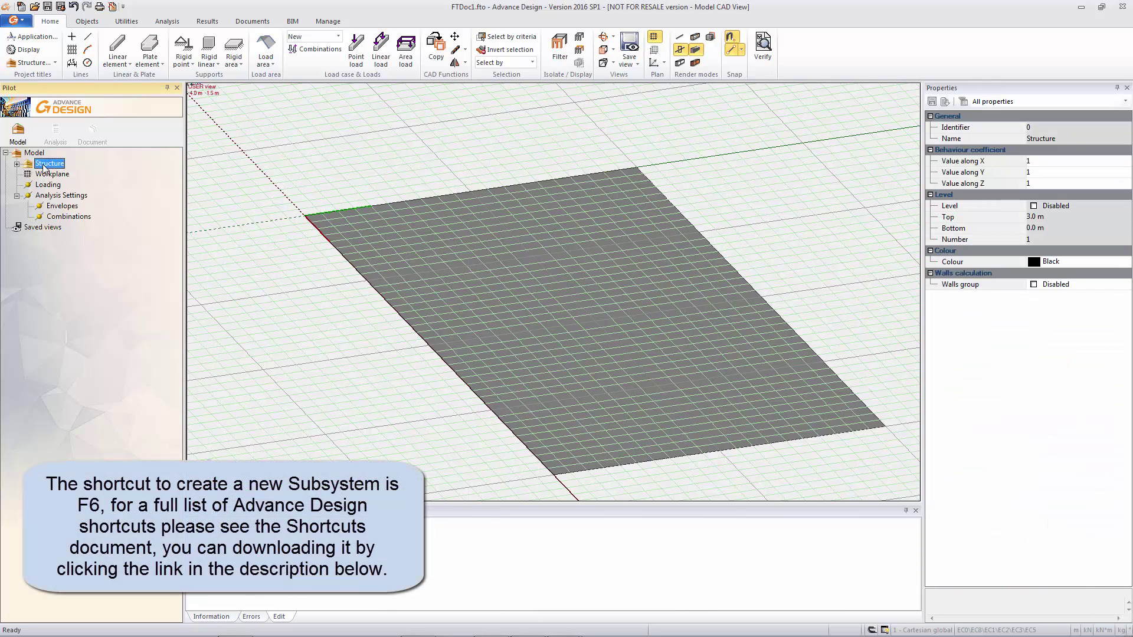
{"action": "key", "text": "F6"}
{"action": "type", "text": "Support"}
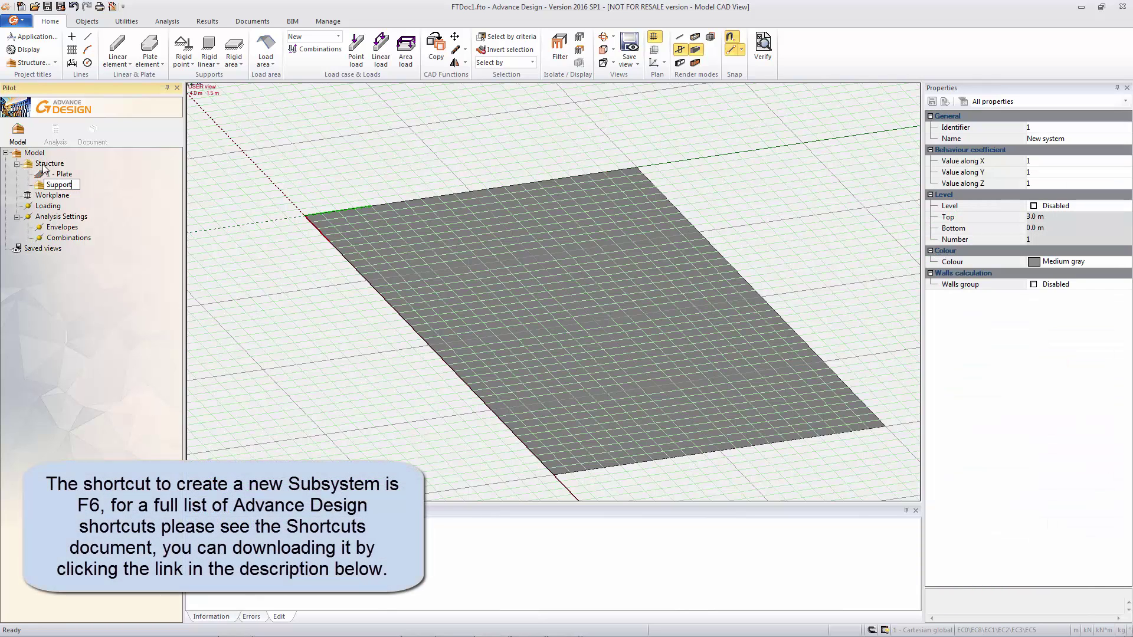
{"action": "type", "text": "s"}
{"action": "key", "text": "Return"}
Draw rigid linear supports along two opposite edges of the plate.
{"action": "left_click", "coordinate": [208, 53]}
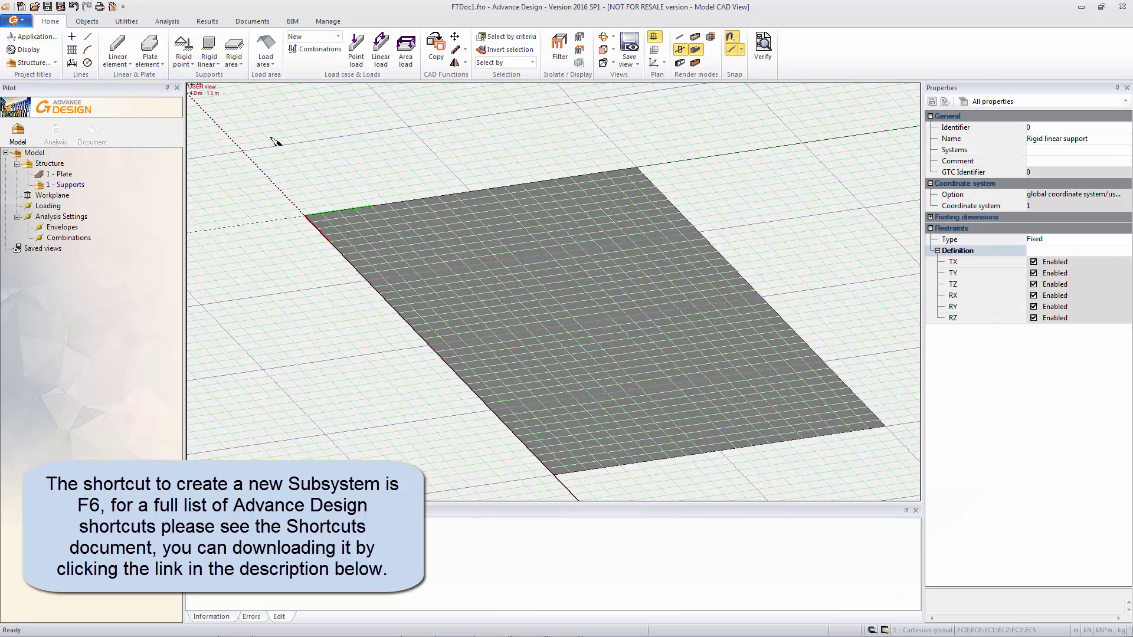
{"action": "left_click", "coordinate": [306, 216]}
{"action": "left_click", "coordinate": [638, 169]}
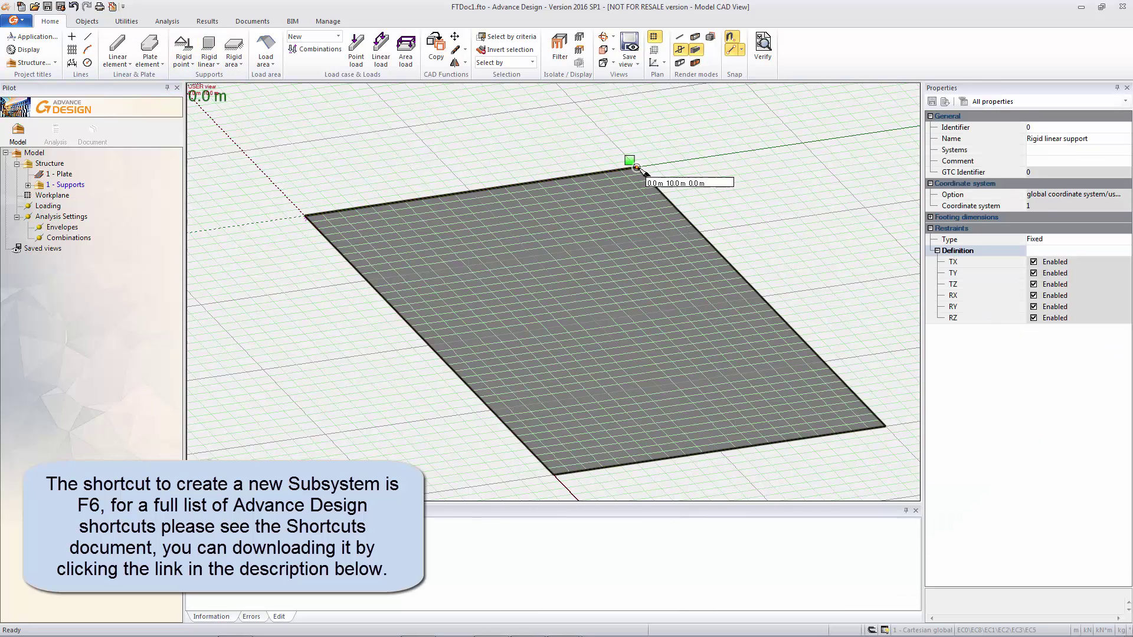
{"action": "left_click", "coordinate": [553, 473]}
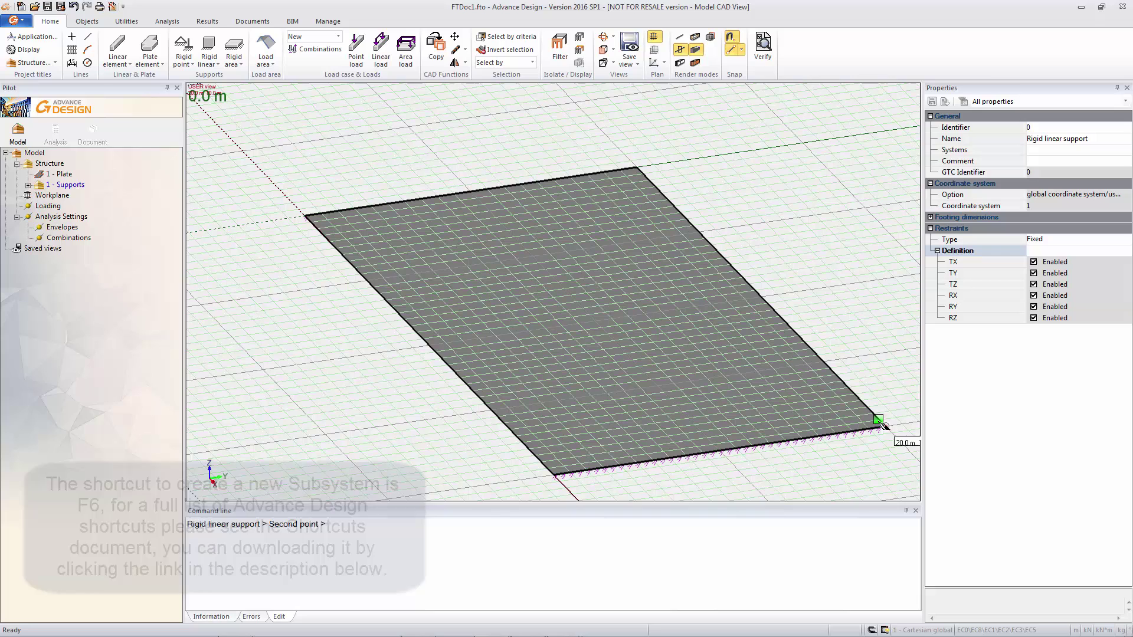
{"action": "left_click", "coordinate": [883, 424]}
Add another subsystem named 'Dims' under Structure.
{"action": "left_click", "coordinate": [49, 165]}
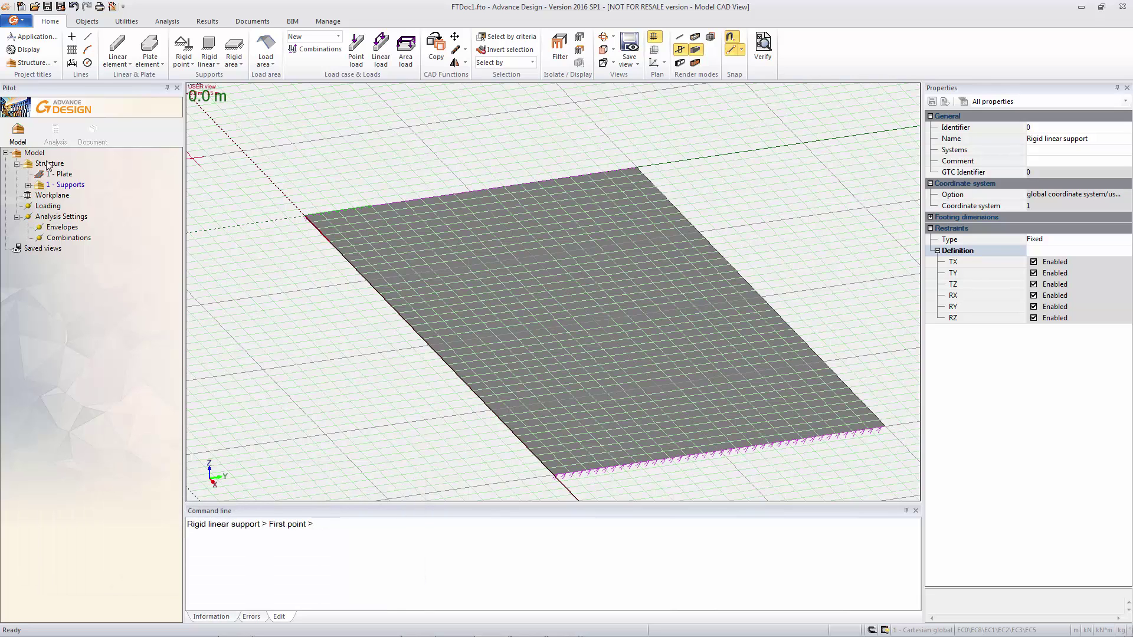
{"action": "key", "text": "Insert"}
{"action": "type", "text": "Dims"}
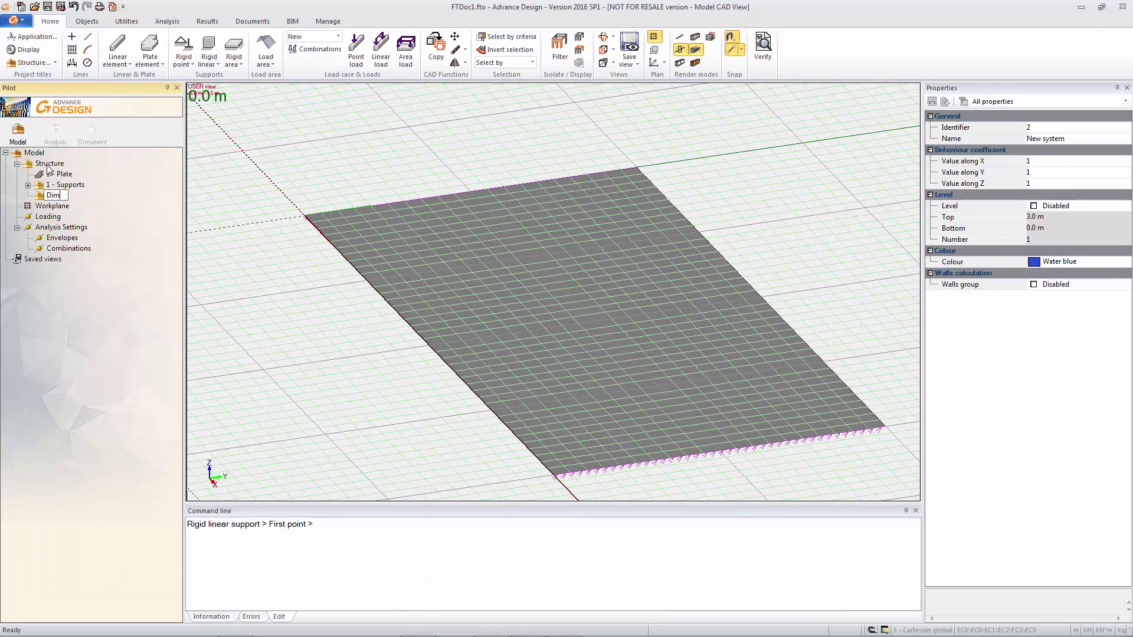
{"action": "key", "text": "Return"}
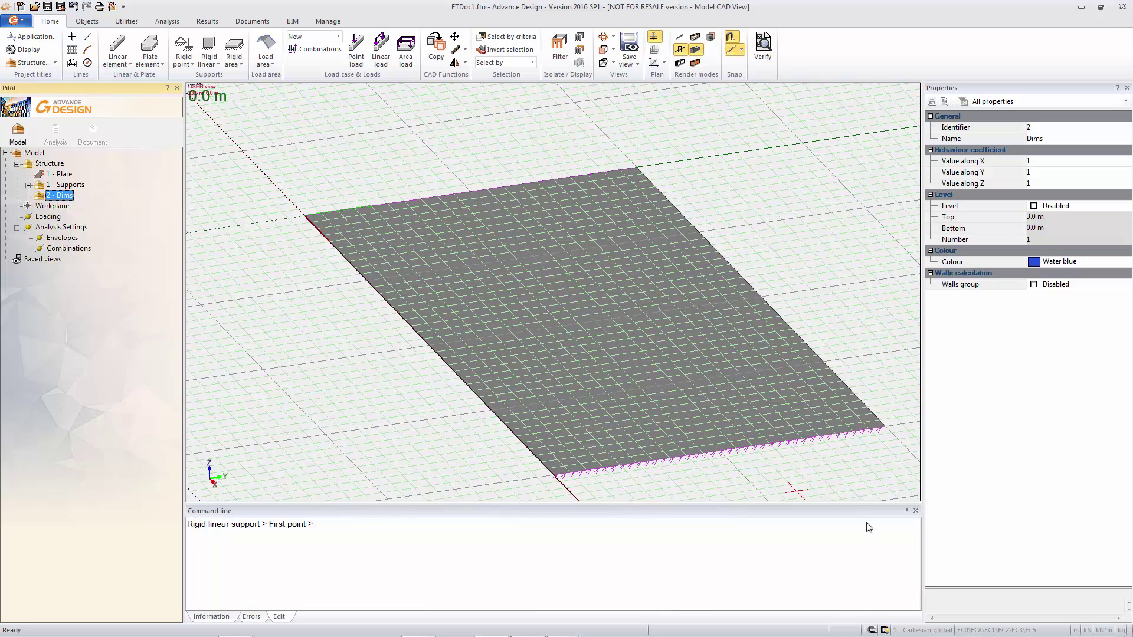
Adjust the snapping settings and dimension the first 1.0 m segment from the plate corner.
{"action": "left_click", "coordinate": [871, 630]}
{"action": "left_click", "coordinate": [625, 380]}
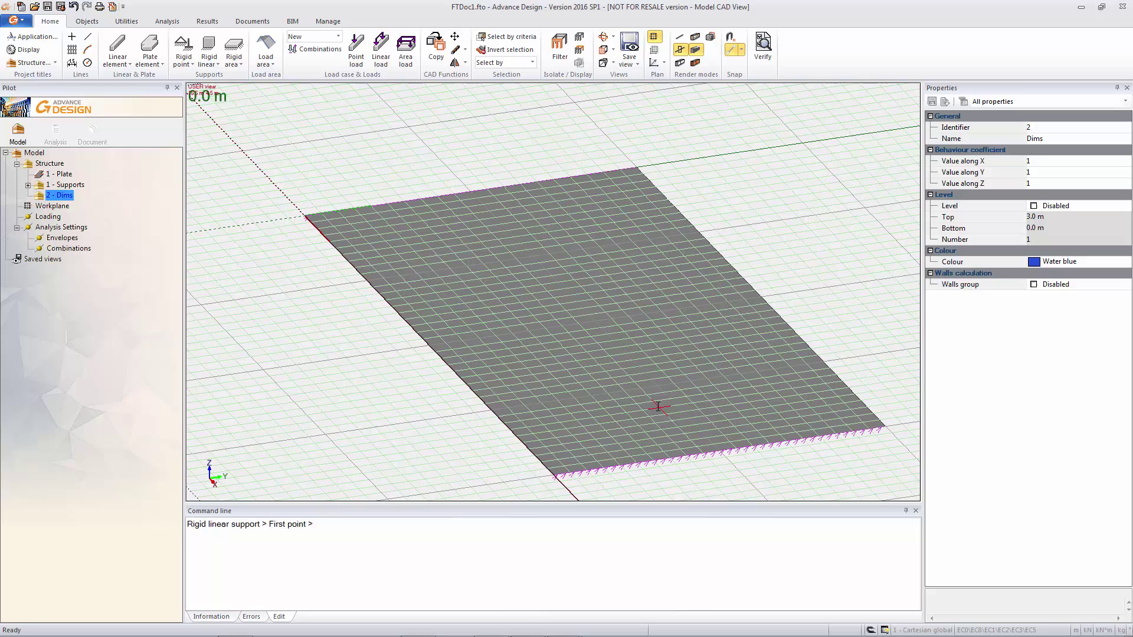
{"action": "left_click", "coordinate": [72, 63]}
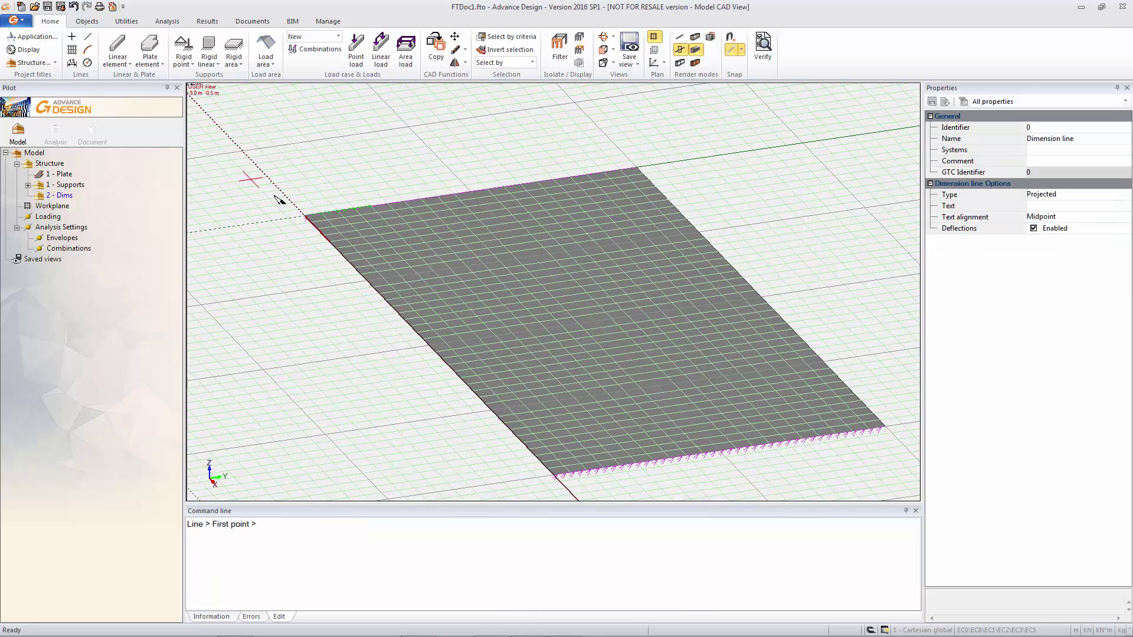
{"action": "left_click", "coordinate": [305, 216]}
{"action": "left_click", "coordinate": [351, 209]}
{"action": "left_click", "coordinate": [328, 202]}
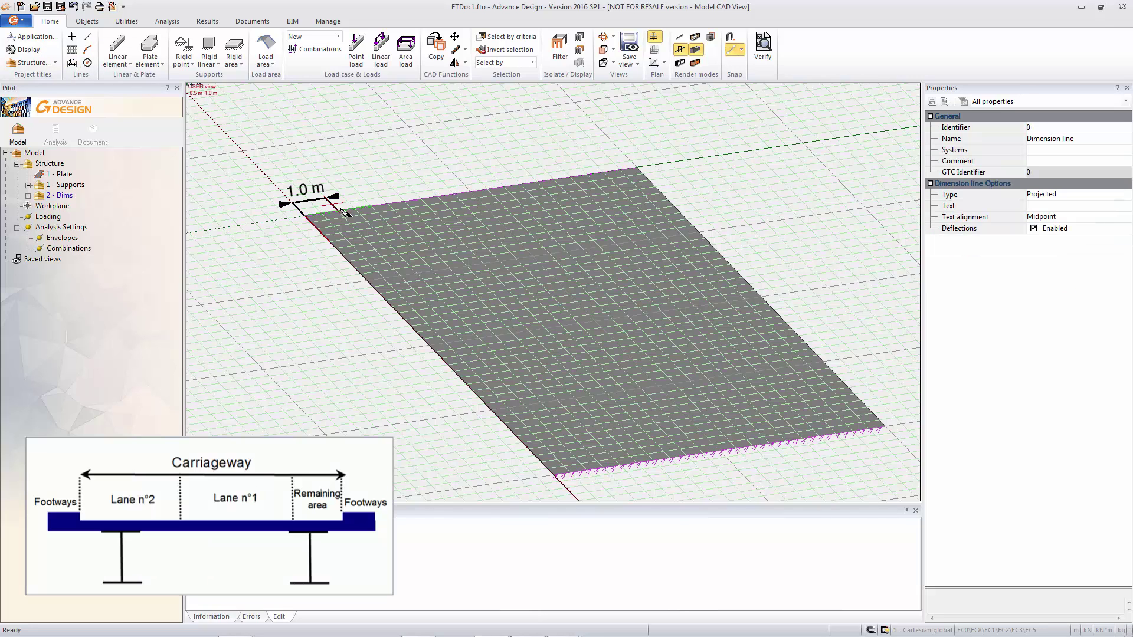
Chain the 3.0, 3.0, 2.0 and 1.0 m dimensions along the rest of the edge.
{"action": "left_click", "coordinate": [343, 210]}
{"action": "left_click", "coordinate": [436, 202]}
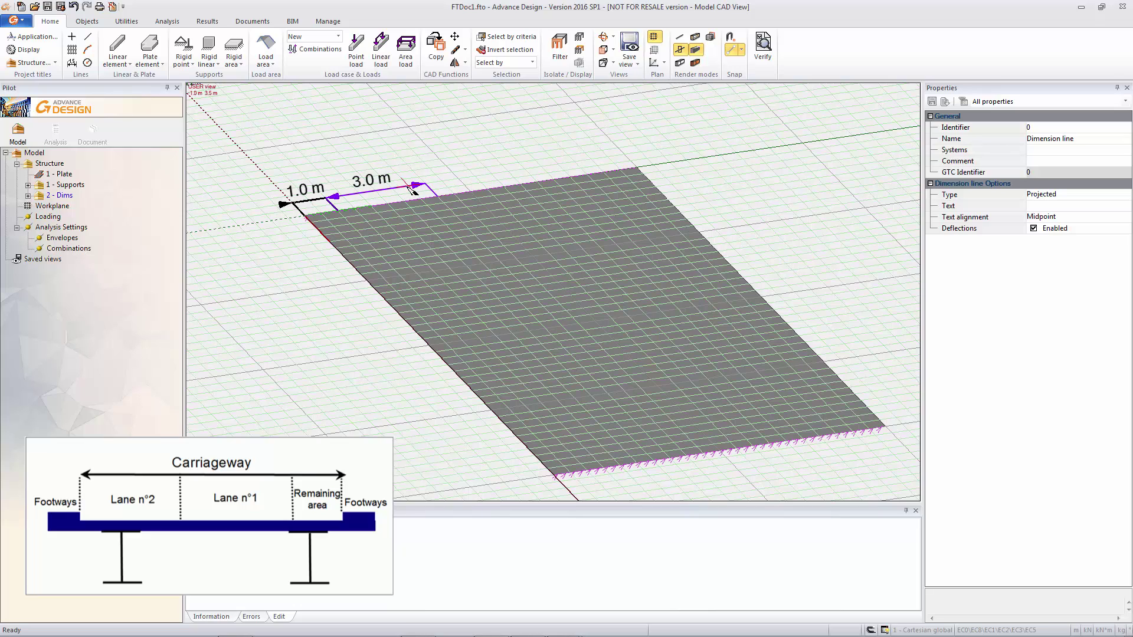
{"action": "left_click", "coordinate": [412, 189]}
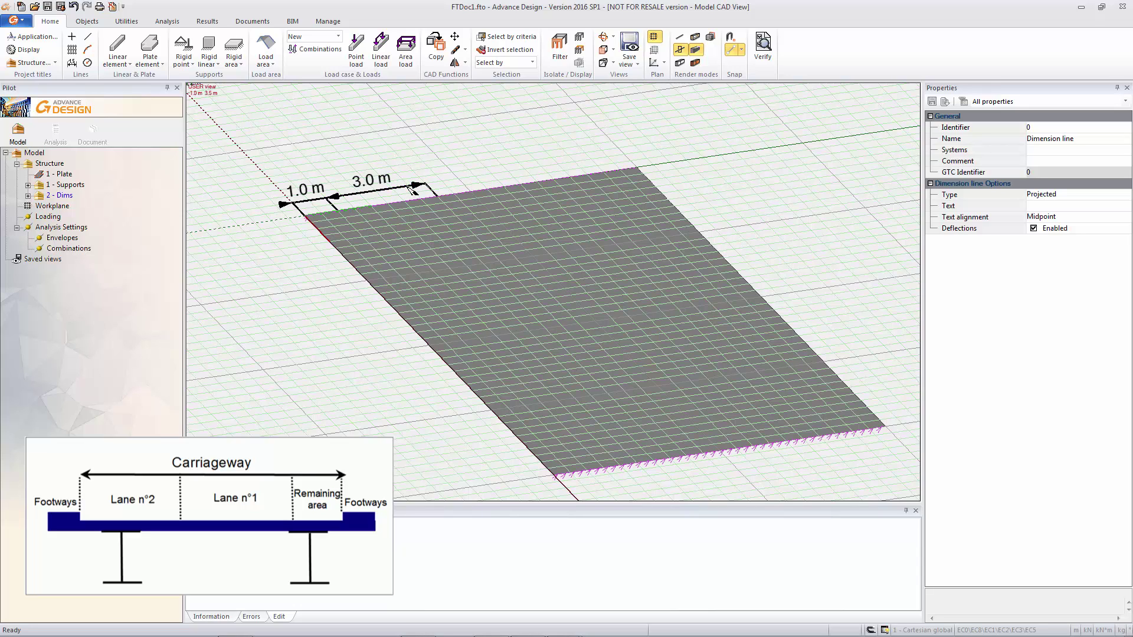
{"action": "left_click", "coordinate": [438, 200]}
{"action": "left_click", "coordinate": [519, 177]}
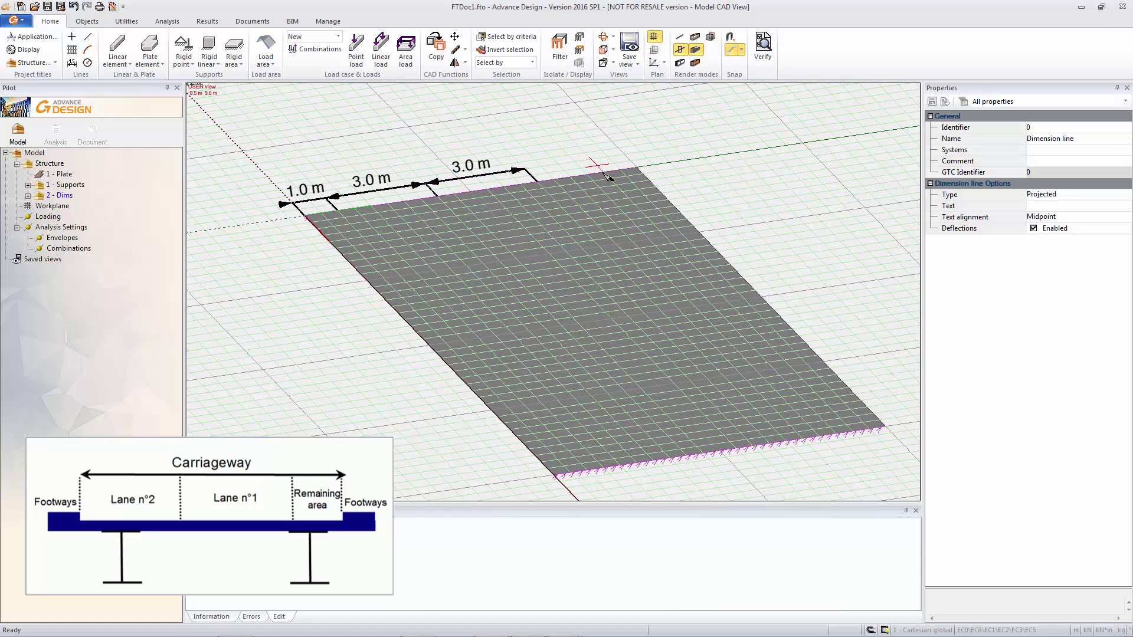
{"action": "left_click", "coordinate": [628, 171]}
{"action": "left_click", "coordinate": [573, 169]}
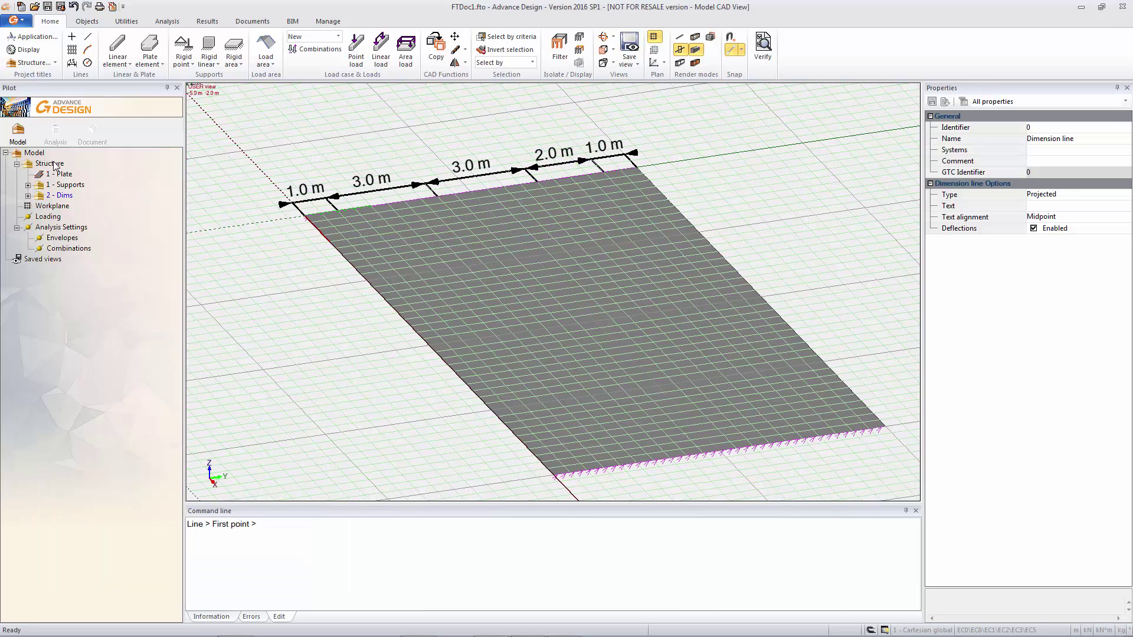
Start a traffic lane from the slab's top edge to its bottom edge.
{"action": "left_click", "coordinate": [88, 21]}
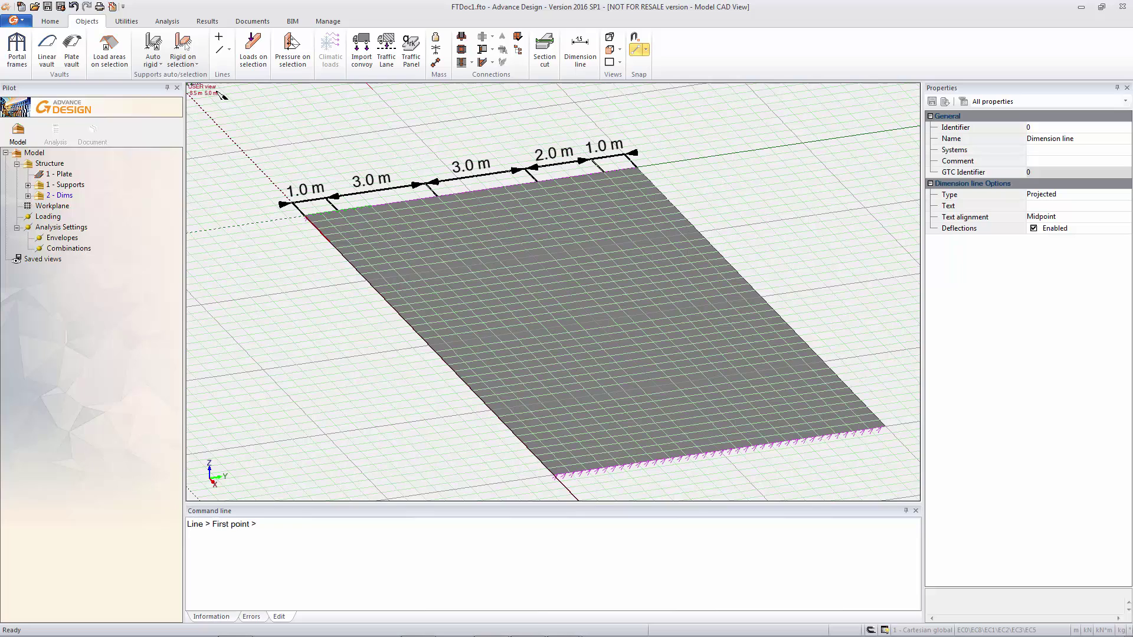
{"action": "left_click", "coordinate": [387, 44]}
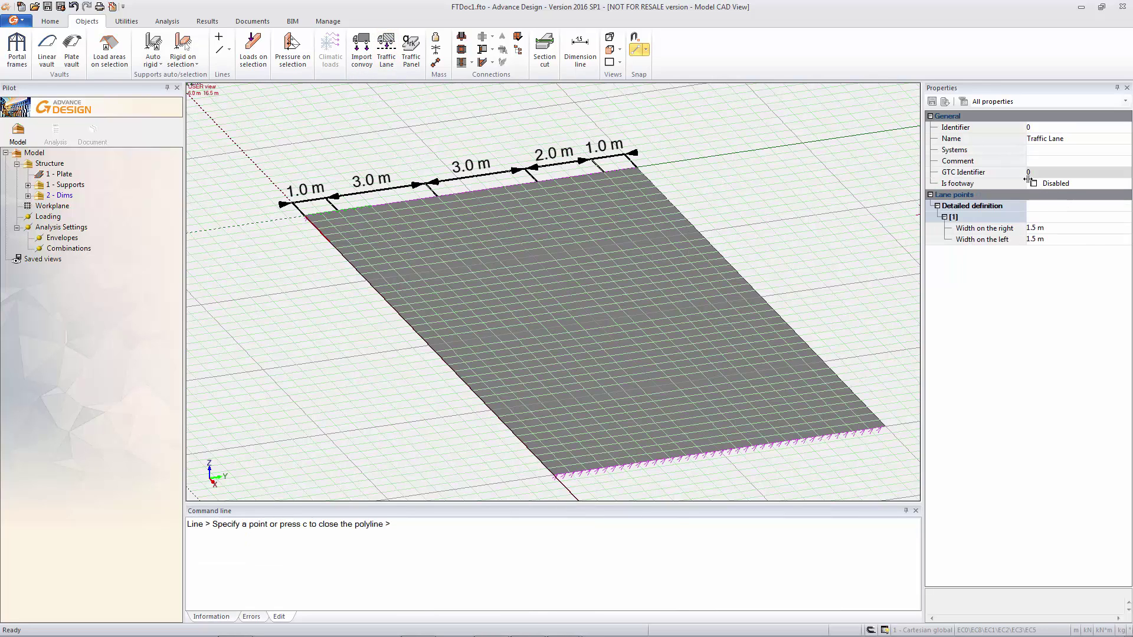
{"action": "left_click", "coordinate": [393, 205]}
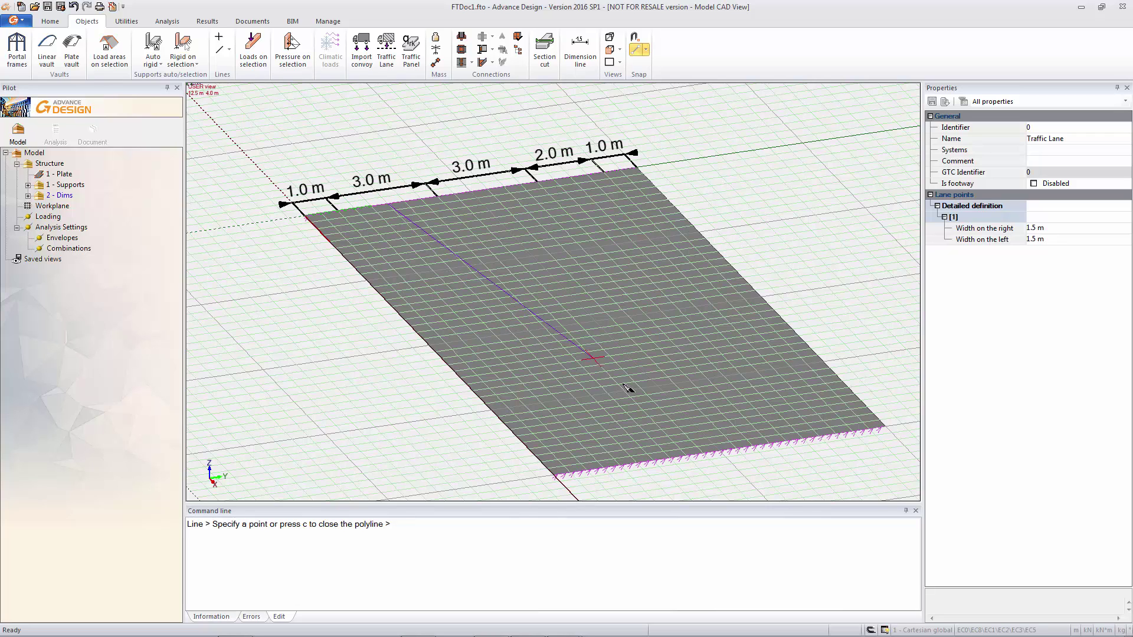
{"action": "left_click", "coordinate": [647, 466]}
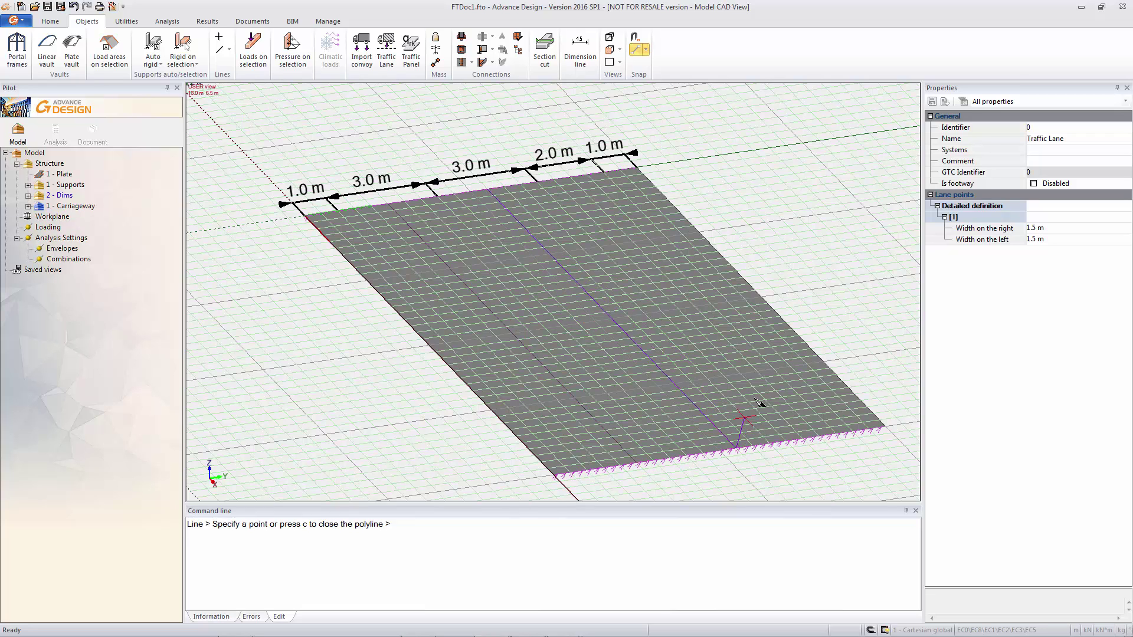
Make the lane a footway 0.5 m wide on each side, drawn between the slab corners.
{"action": "left_click", "coordinate": [1034, 183]}
{"action": "left_click", "coordinate": [1059, 229]}
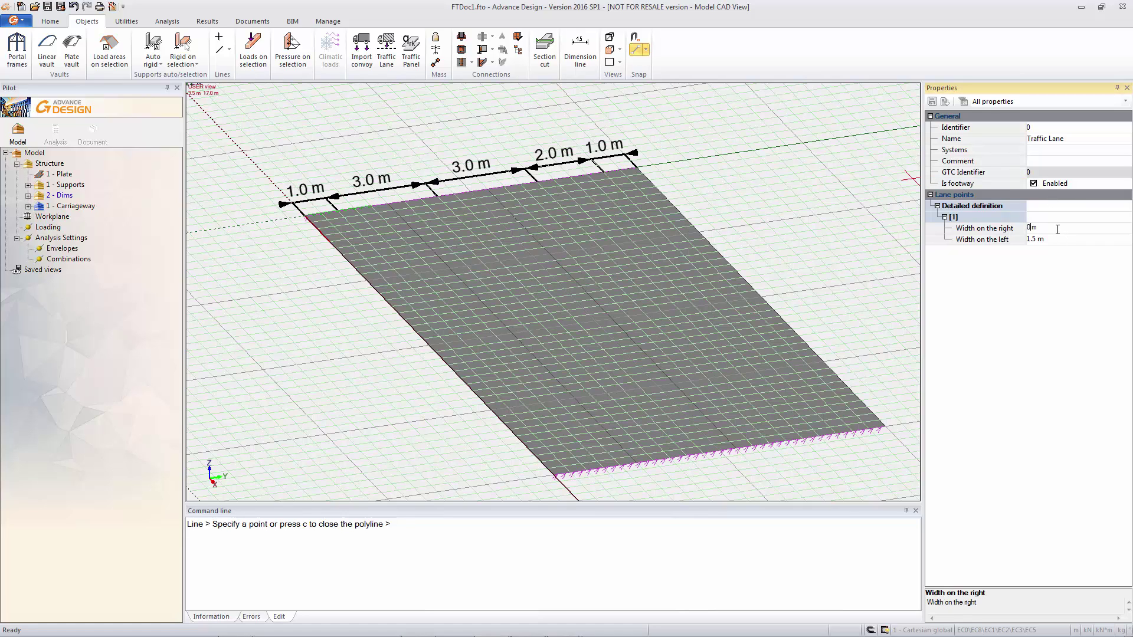
{"action": "left_click", "coordinate": [1053, 240]}
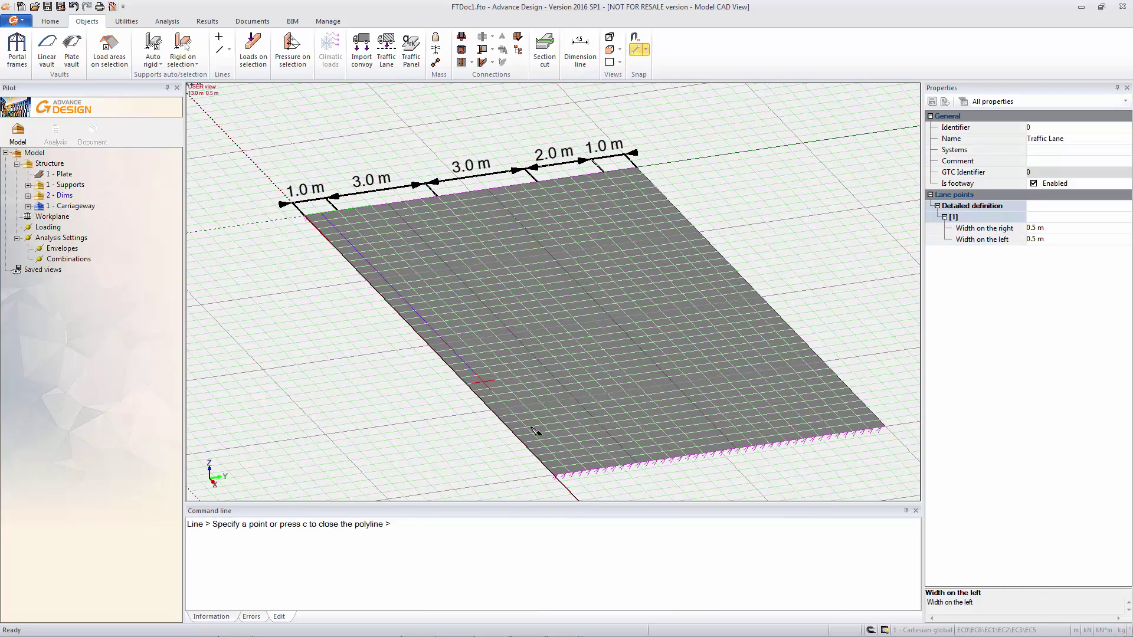
{"action": "left_click", "coordinate": [574, 477]}
{"action": "left_click", "coordinate": [684, 229]}
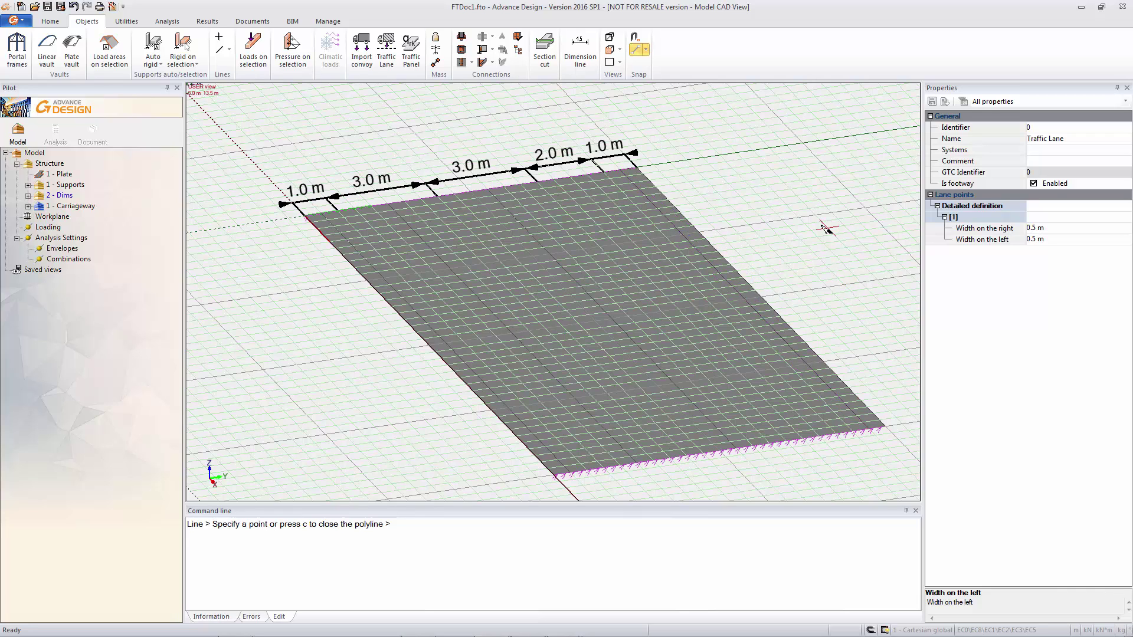
Place a traffic panel on the carriageway and turn off the plan grid.
{"action": "left_click", "coordinate": [411, 50]}
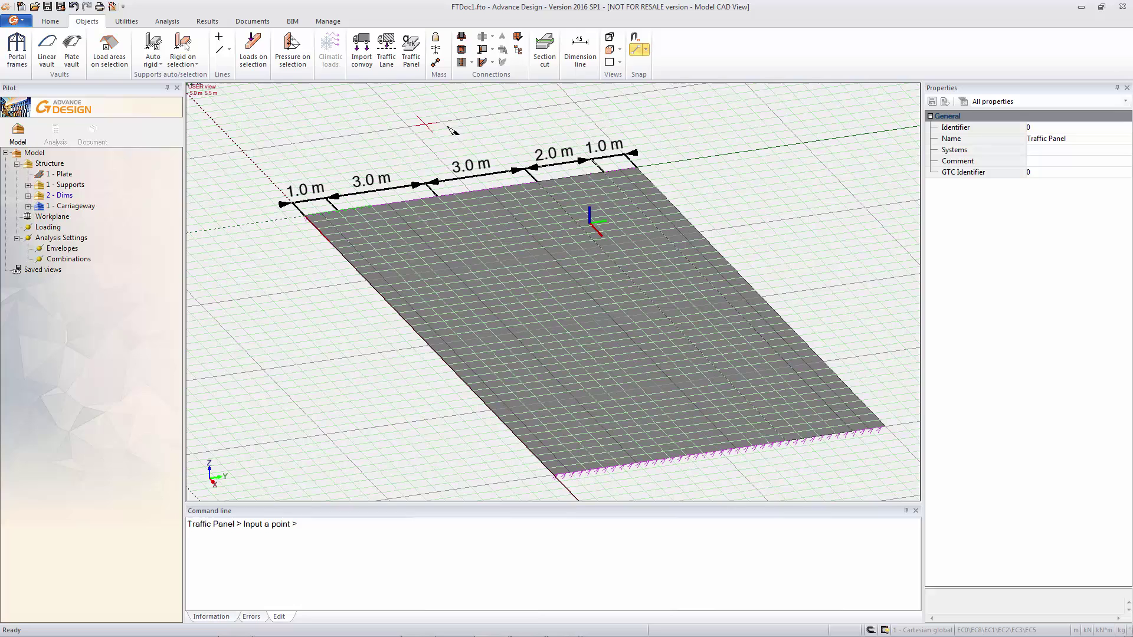
{"action": "left_click", "coordinate": [50, 21]}
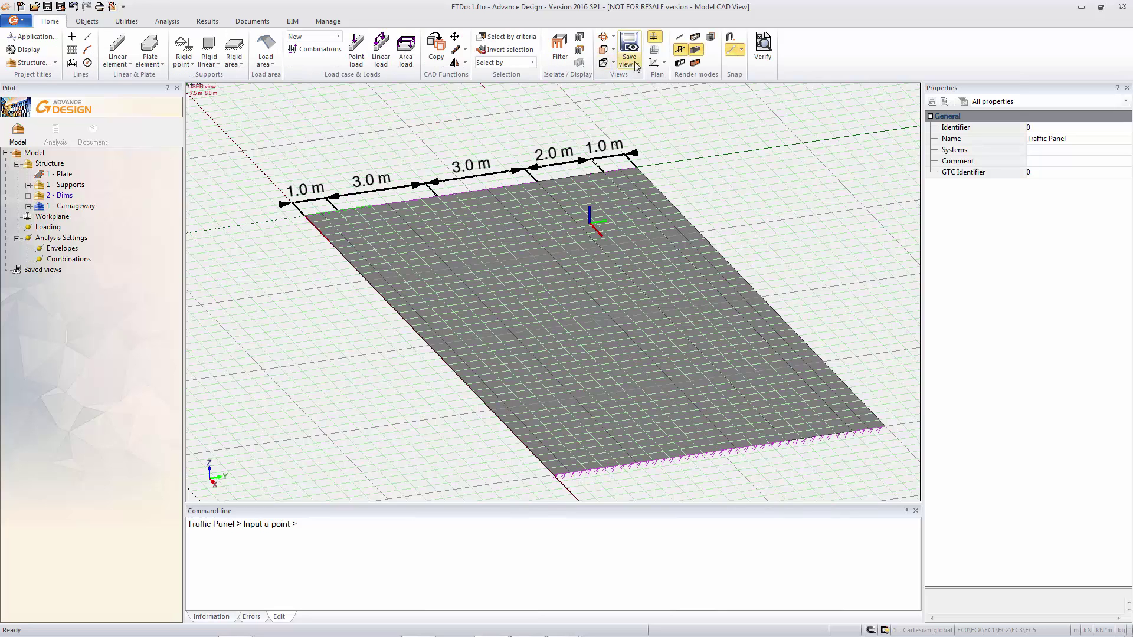
{"action": "left_click", "coordinate": [654, 37]}
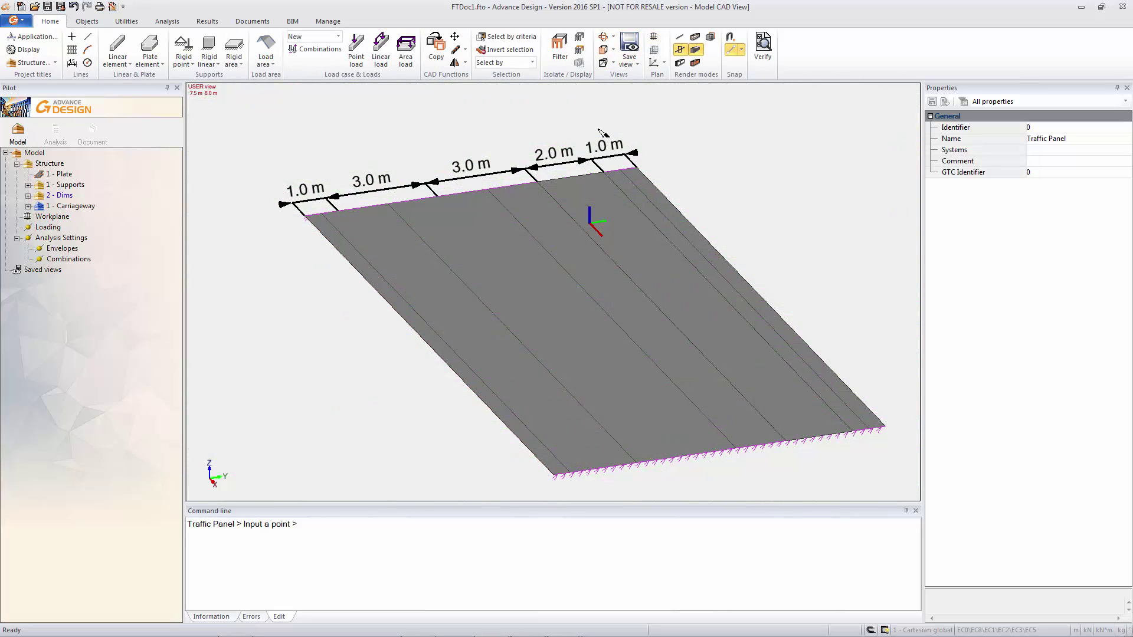
Expand 1 - Carriageway to review the traffic panel and the fourth lane's points.
{"action": "left_click", "coordinate": [27, 206]}
{"action": "left_click", "coordinate": [83, 260]}
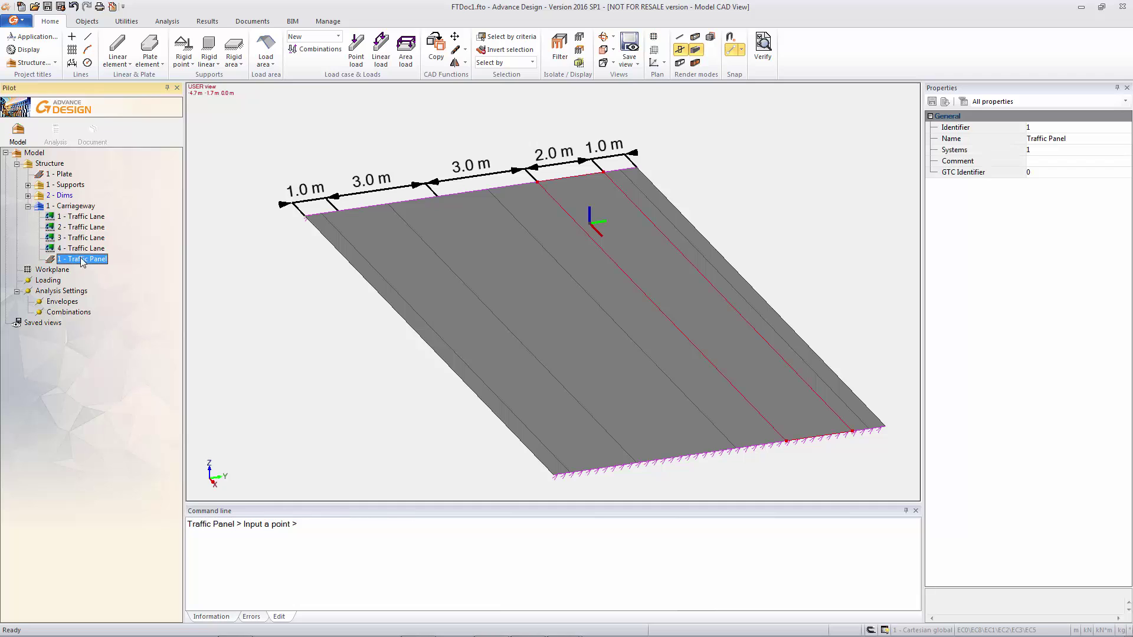
{"action": "left_click", "coordinate": [84, 249]}
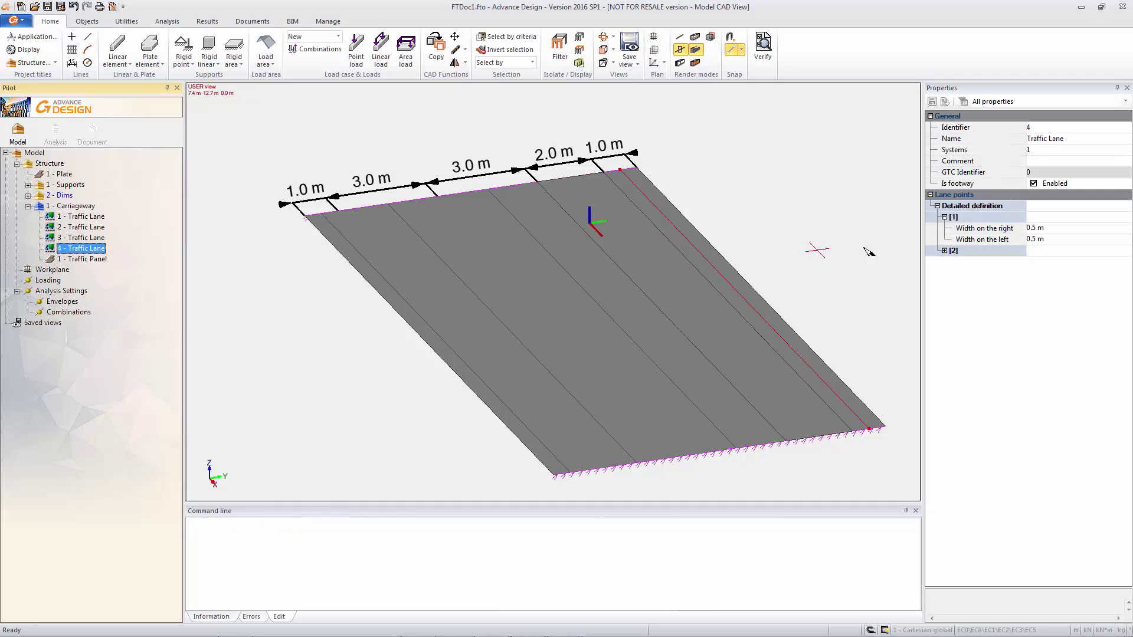
{"action": "left_click", "coordinate": [944, 250]}
{"action": "left_click", "coordinate": [944, 251]}
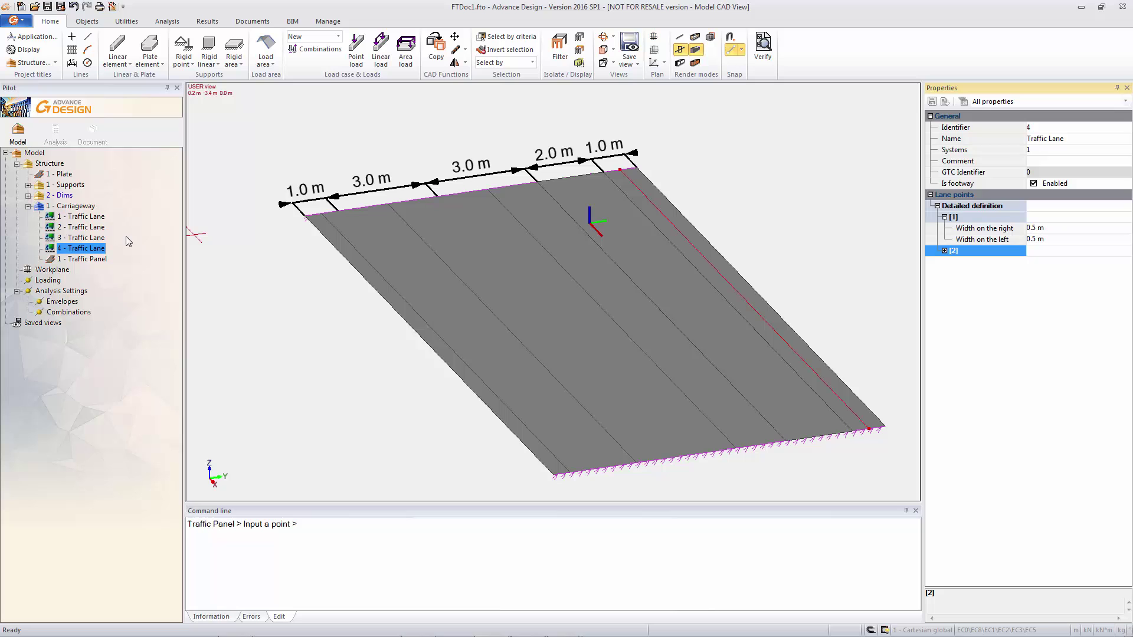
{"action": "left_click", "coordinate": [27, 206]}
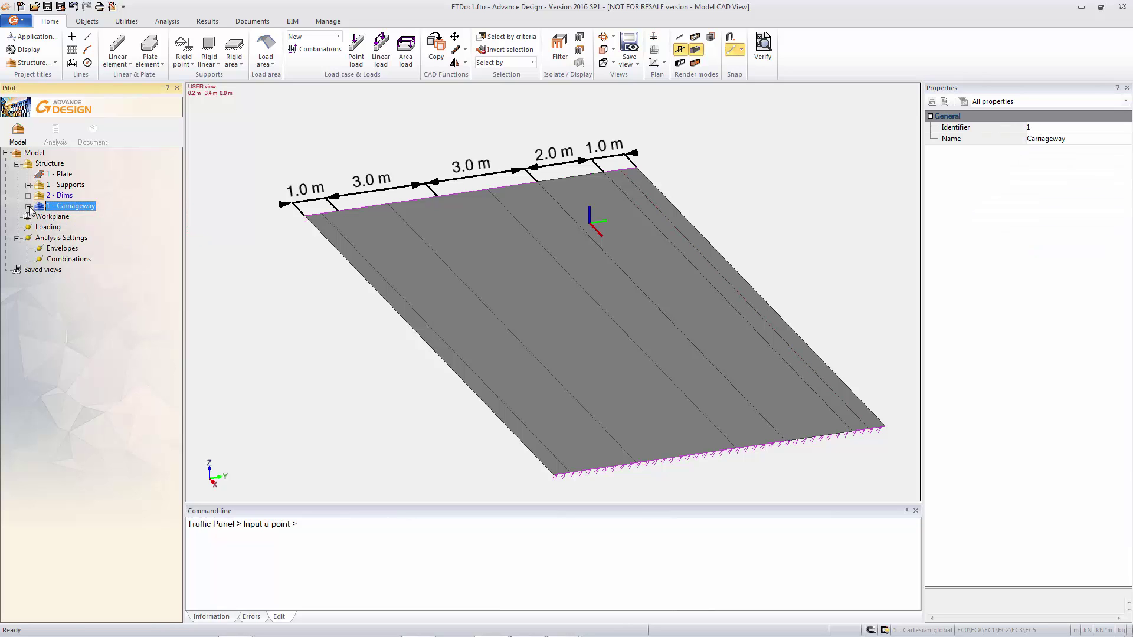
Create a Dead Loads family under Loading with self-weight case 1 - G.
{"action": "left_click", "coordinate": [66, 230]}
{"action": "right_click", "coordinate": [67, 230]}
{"action": "left_click", "coordinate": [73, 231]}
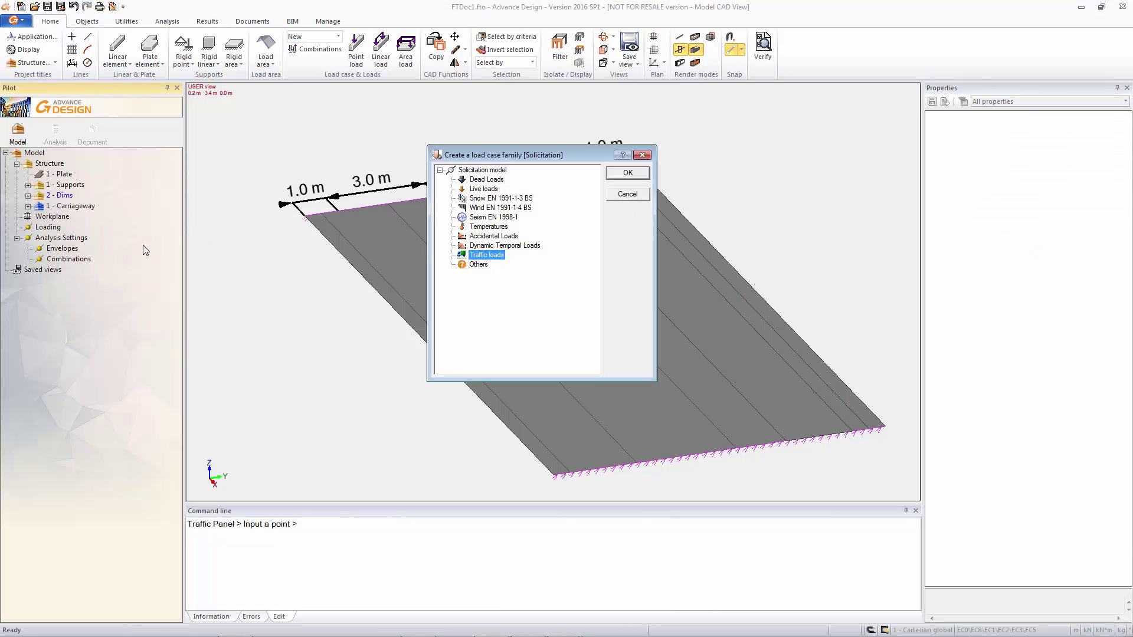
{"action": "left_click", "coordinate": [487, 180]}
{"action": "left_click", "coordinate": [624, 175]}
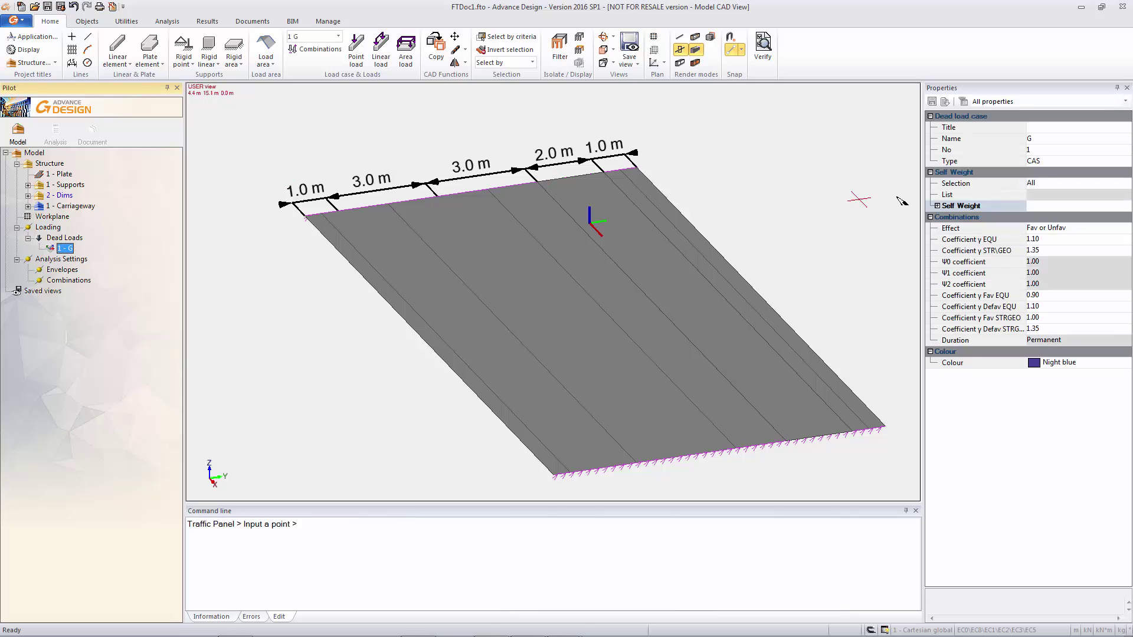
{"action": "left_click", "coordinate": [936, 205]}
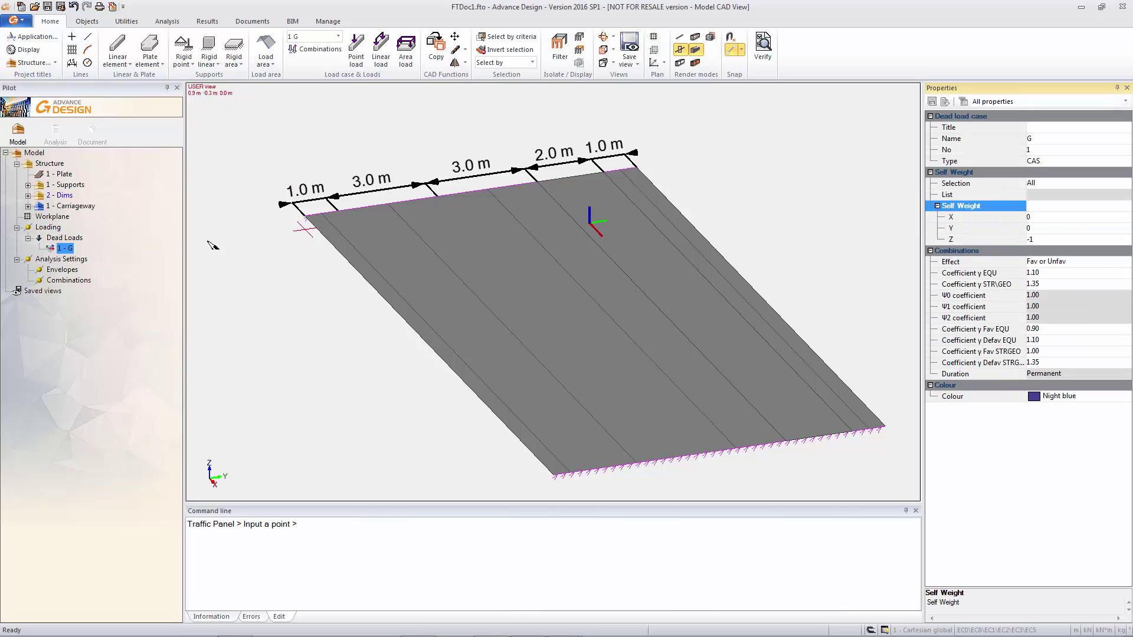
Add a Traffic loads family under Loading.
{"action": "left_click", "coordinate": [40, 227]}
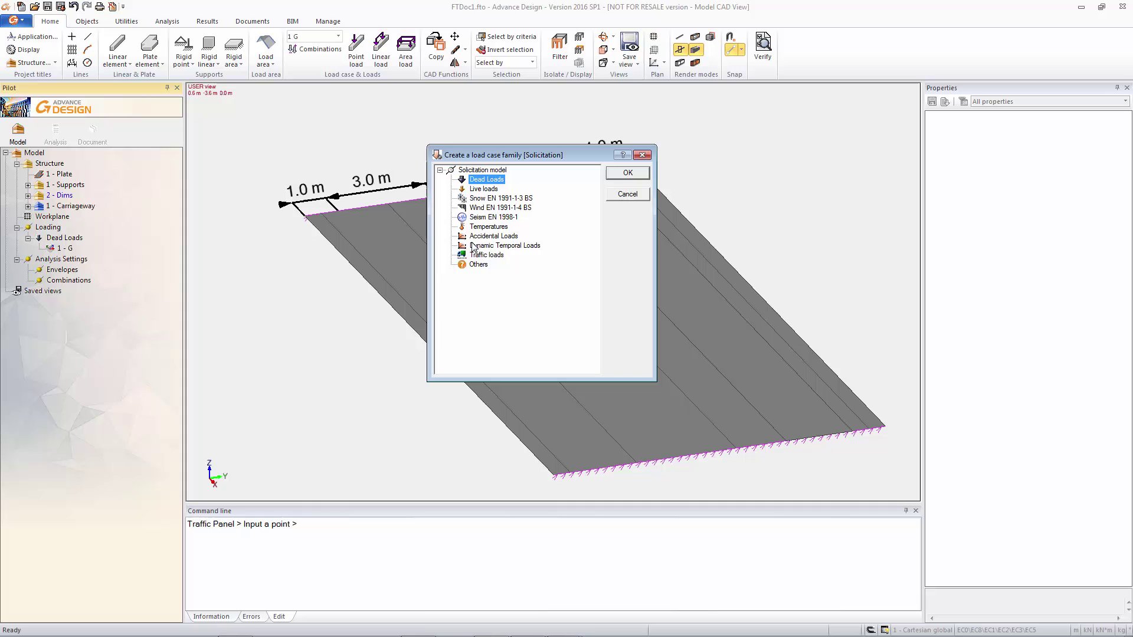
{"action": "left_click", "coordinate": [487, 255]}
{"action": "left_click", "coordinate": [628, 174]}
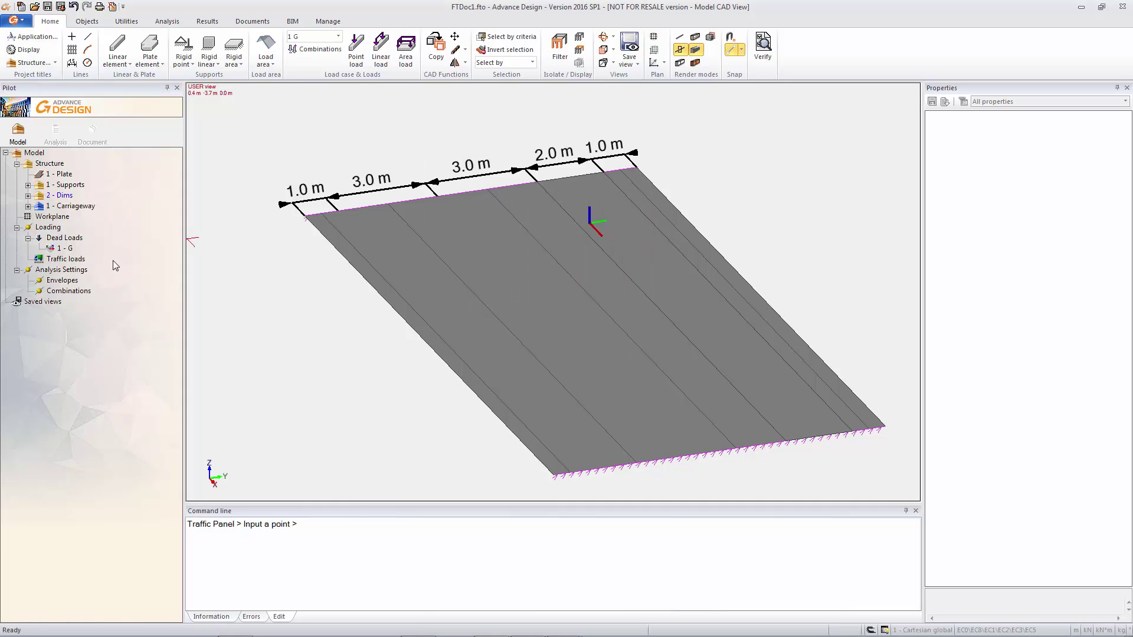
Set the Traffic loads family's load model to gr1a.
{"action": "left_click", "coordinate": [61, 259]}
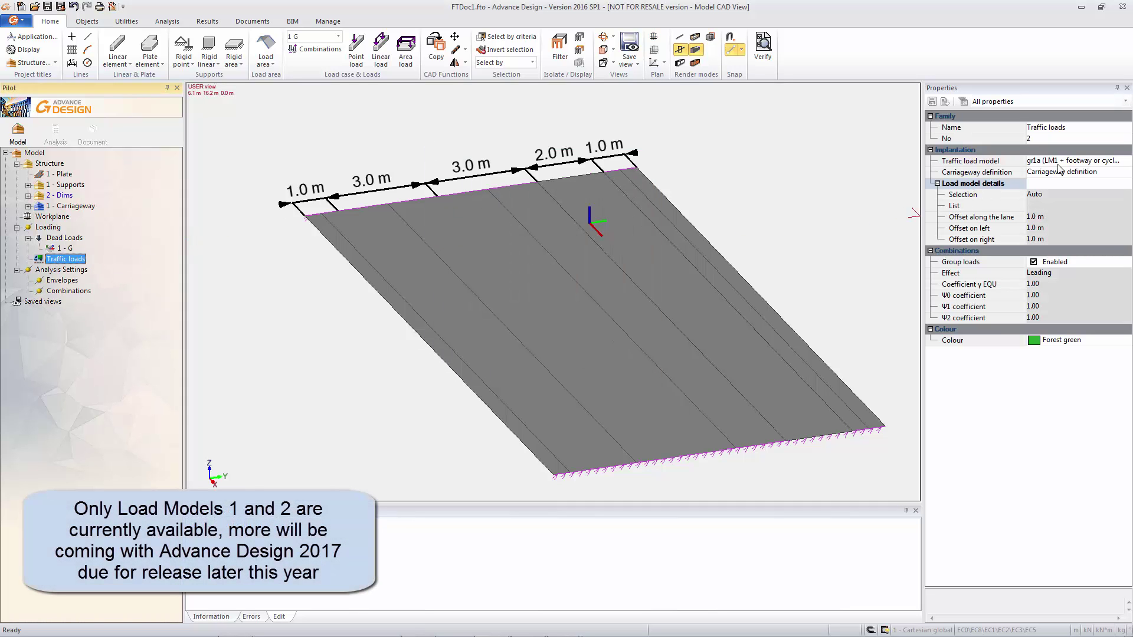
{"action": "left_click", "coordinate": [1099, 160]}
{"action": "left_click", "coordinate": [1097, 161]}
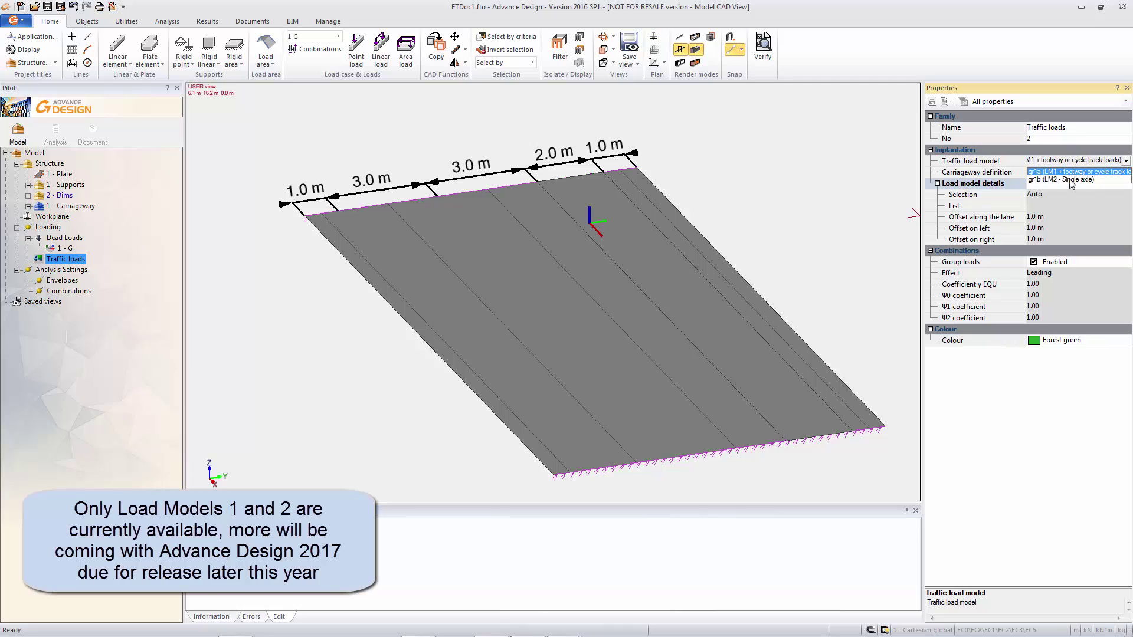
{"action": "left_click", "coordinate": [1081, 171]}
Auto-generate lanes, footways and remaining area in the carriageway definition.
{"action": "left_click", "coordinate": [1049, 174]}
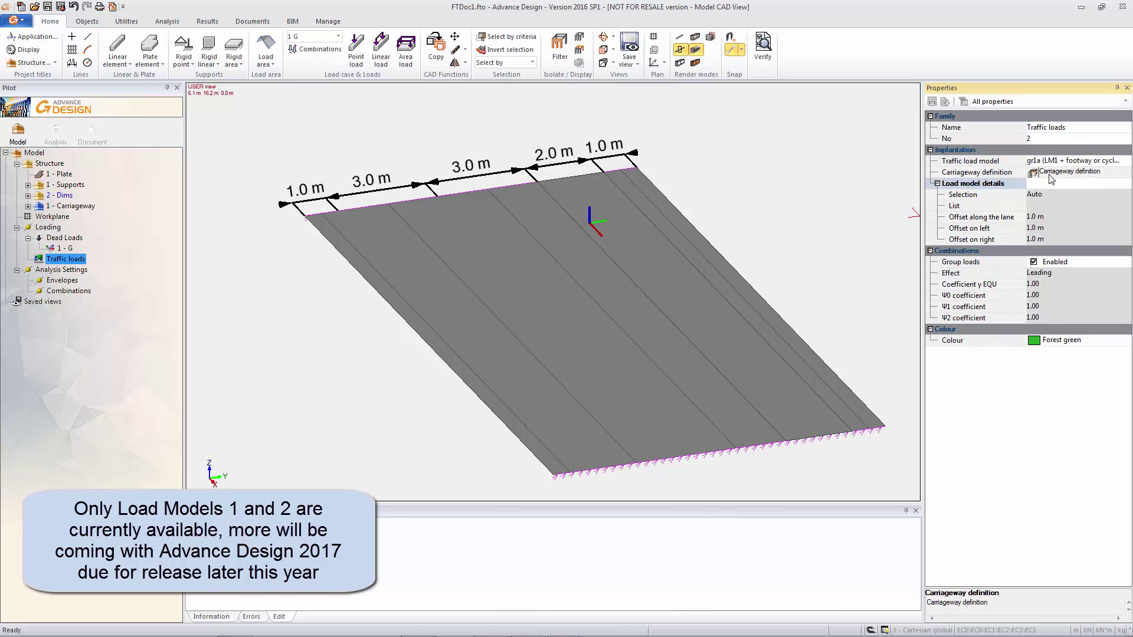
{"action": "left_click", "coordinate": [1032, 173]}
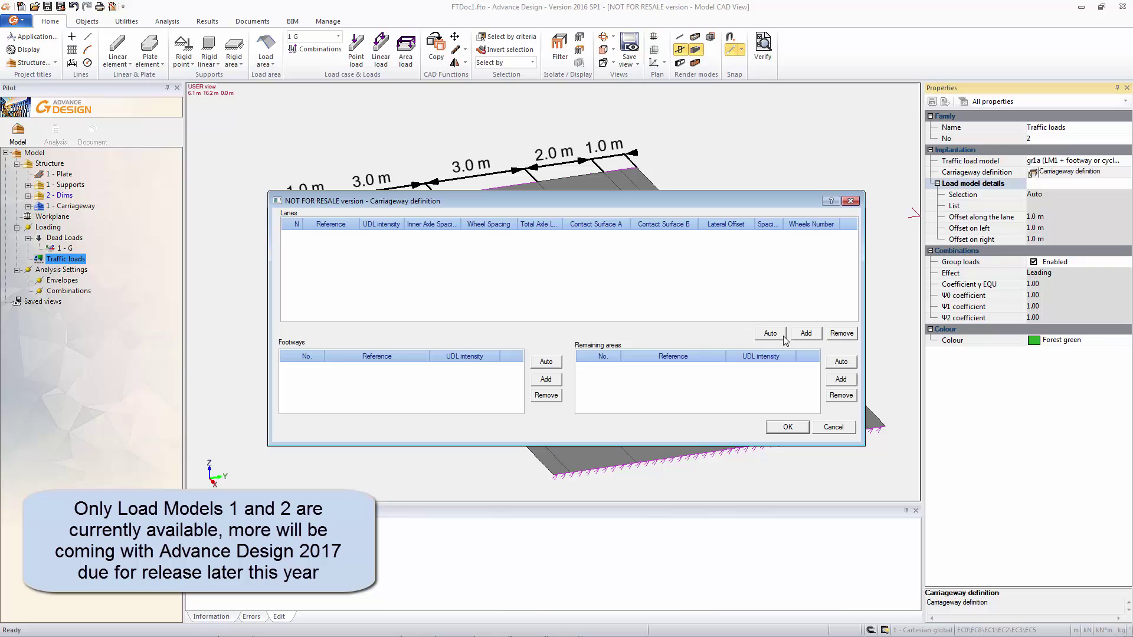
{"action": "left_click", "coordinate": [768, 333]}
{"action": "left_click_drag", "start_coordinate": [582, 204], "coordinate": [576, 241]}
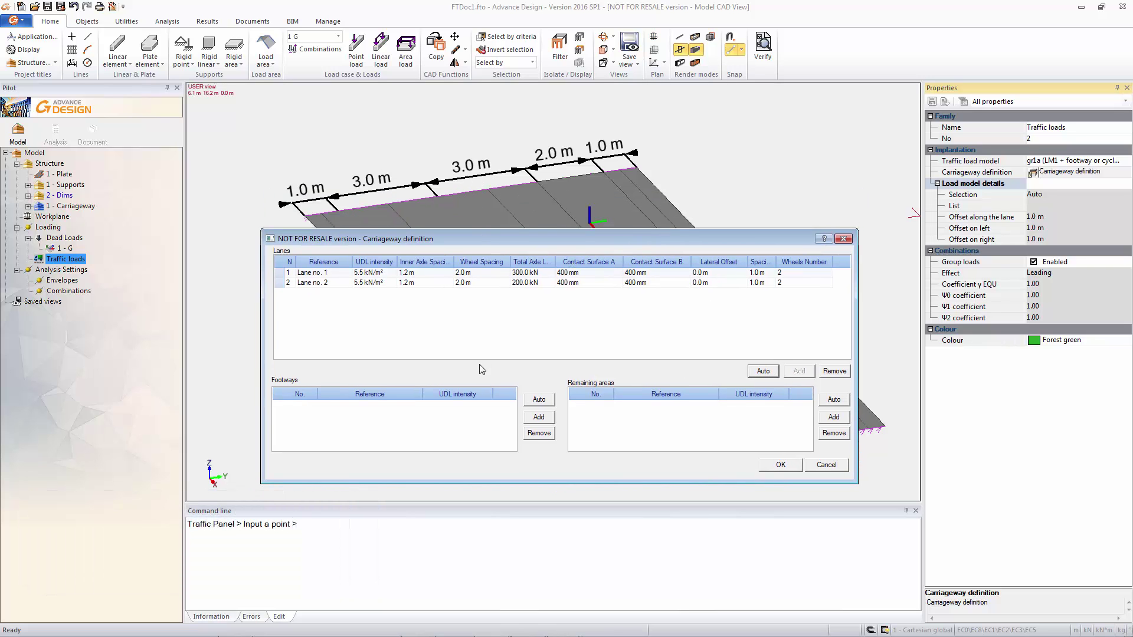
{"action": "left_click", "coordinate": [549, 405]}
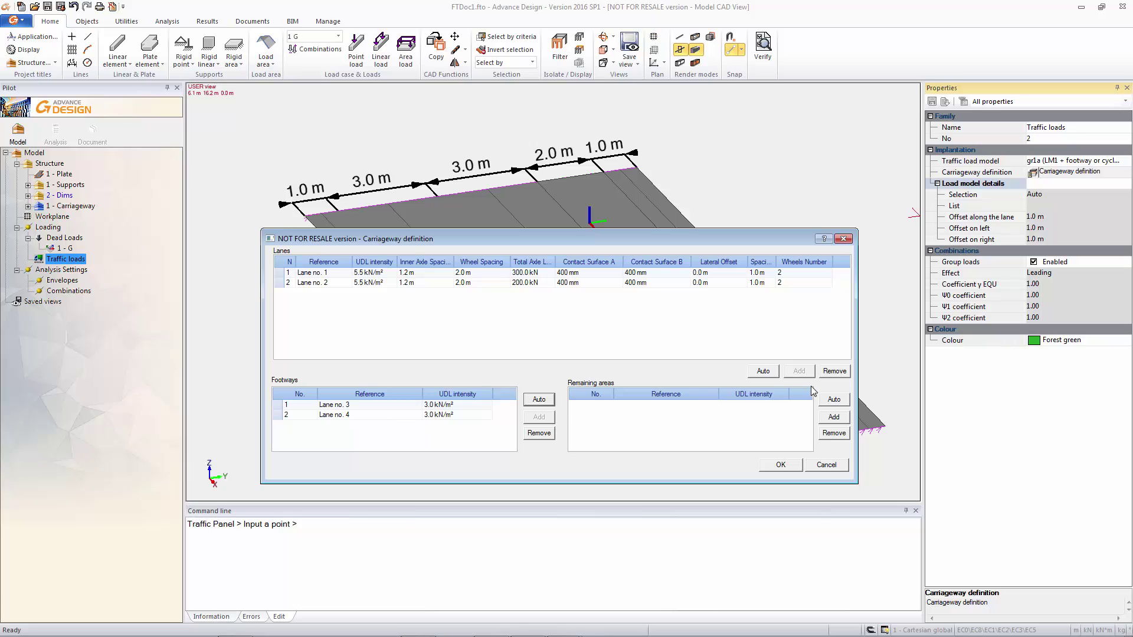
{"action": "left_click", "coordinate": [833, 399]}
Confirm the carriageway definition and auto-generate the traffic load cases.
{"action": "left_click", "coordinate": [780, 465]}
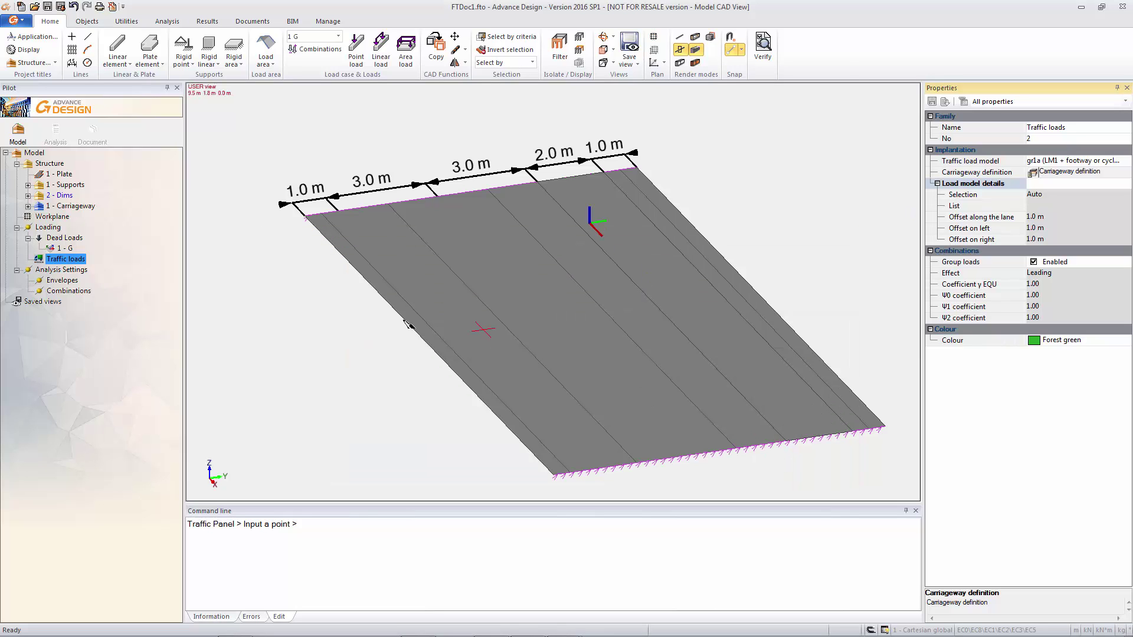
{"action": "right_click", "coordinate": [65, 260]}
{"action": "left_click", "coordinate": [102, 268]}
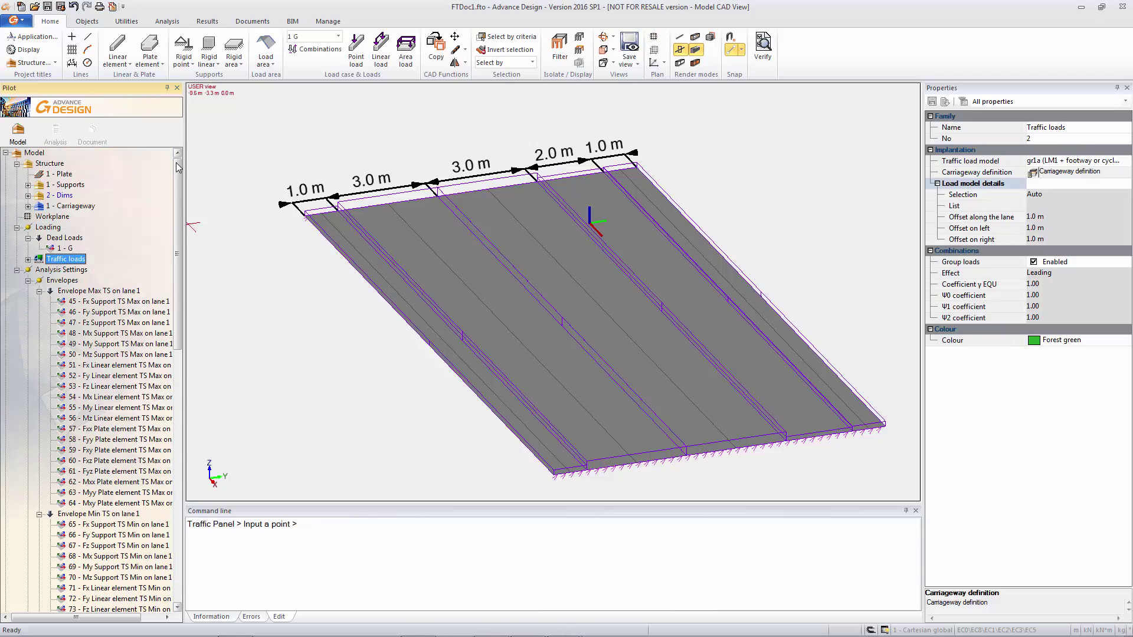
Inspect the UDL cases for lanes 1-2, footway 1, remaining area 1, and lane-1 TS positions.
{"action": "left_click", "coordinate": [28, 260]}
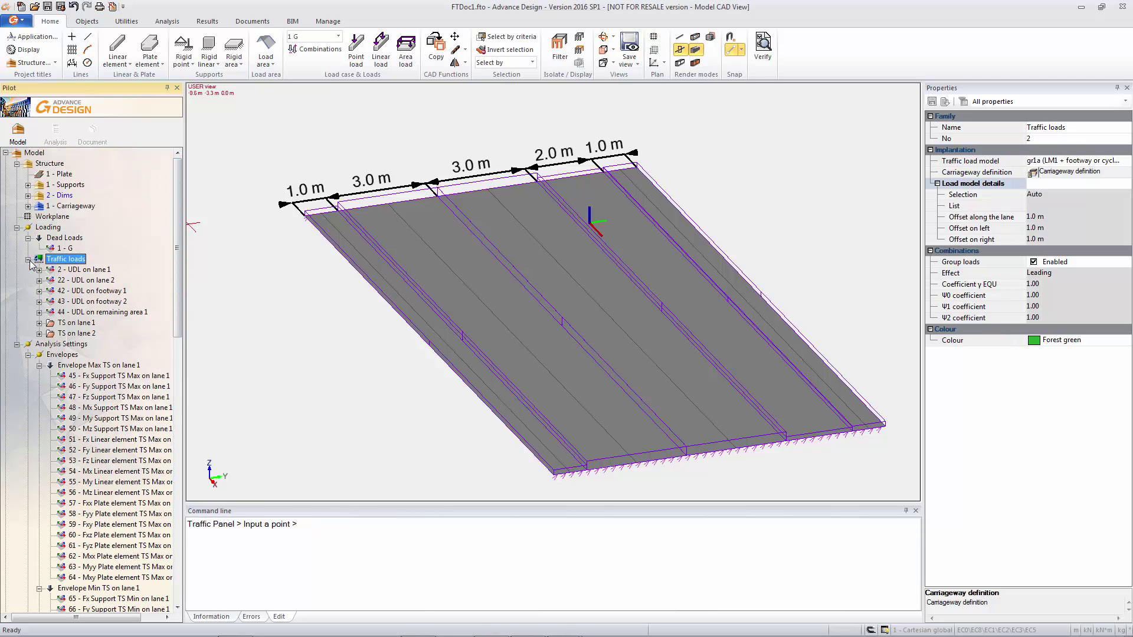
{"action": "left_click", "coordinate": [40, 270]}
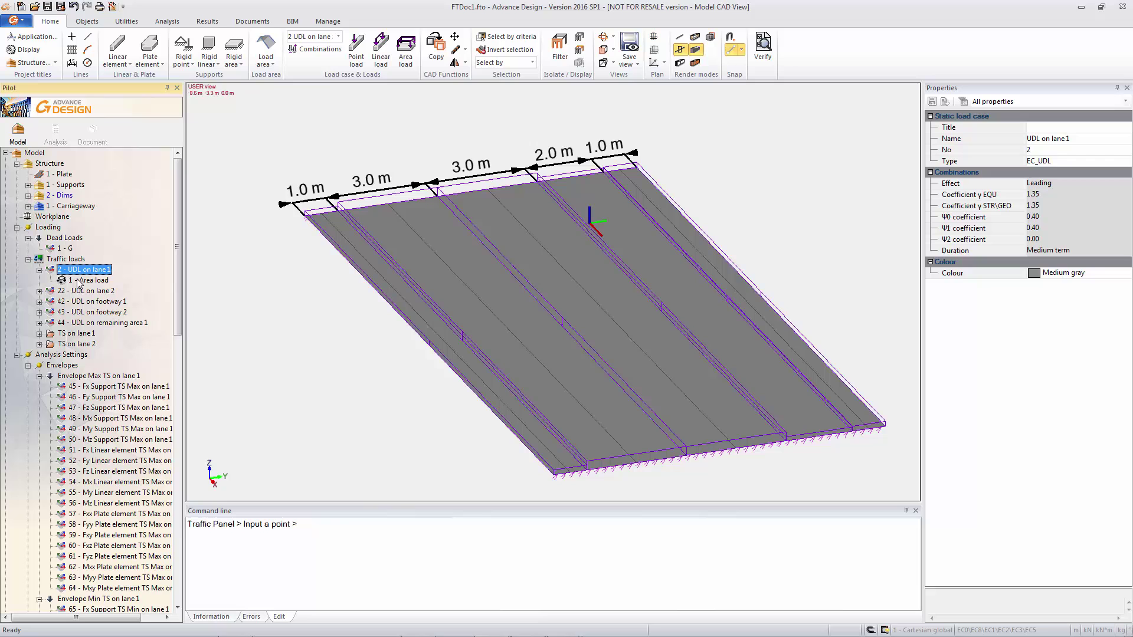
{"action": "left_click", "coordinate": [89, 280]}
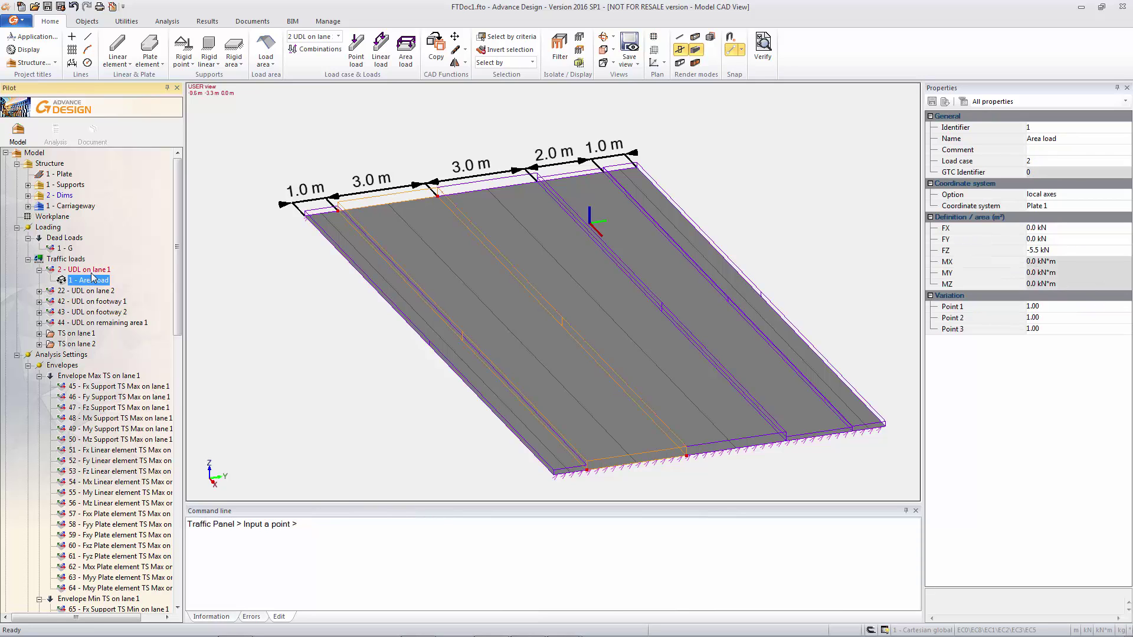
{"action": "left_click", "coordinate": [89, 292]}
{"action": "left_click", "coordinate": [99, 302]}
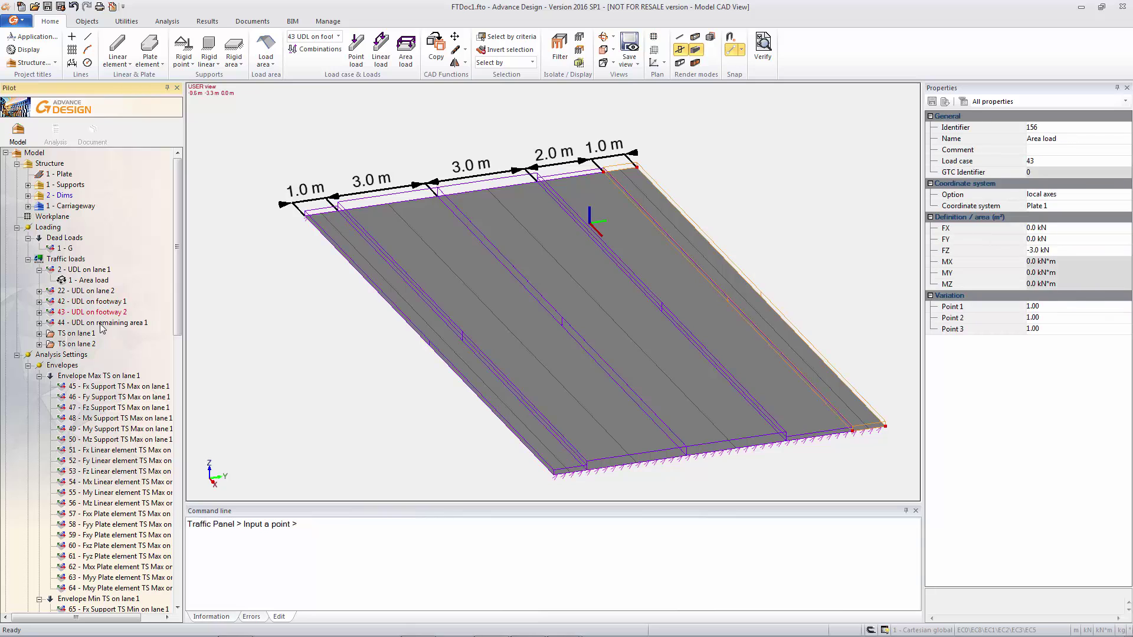
{"action": "left_click", "coordinate": [99, 322]}
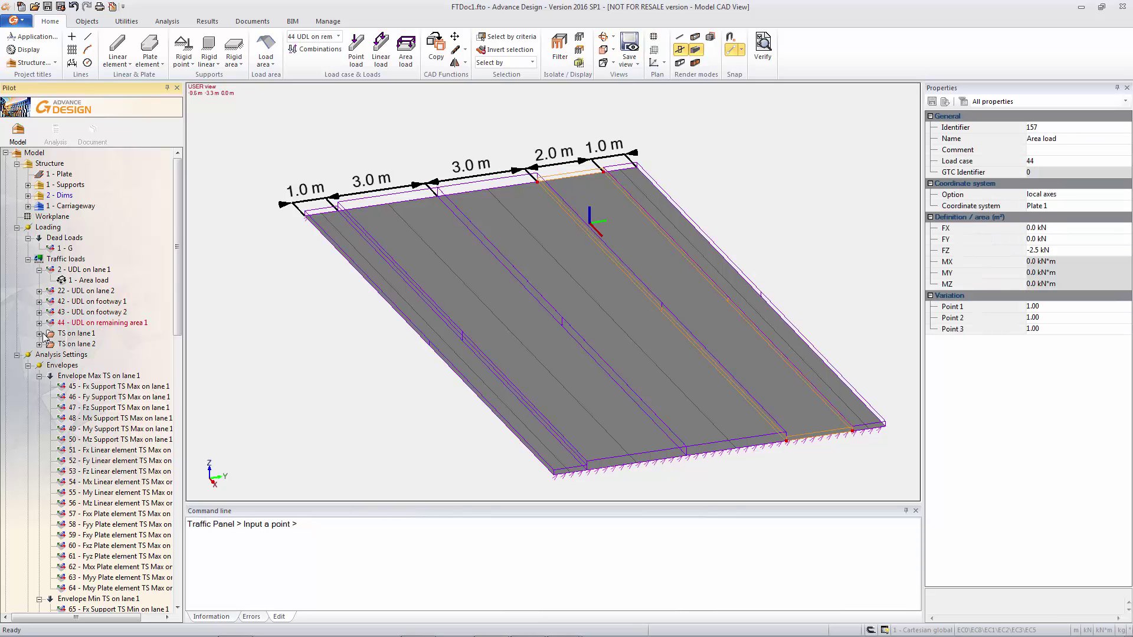
{"action": "left_click", "coordinate": [39, 334]}
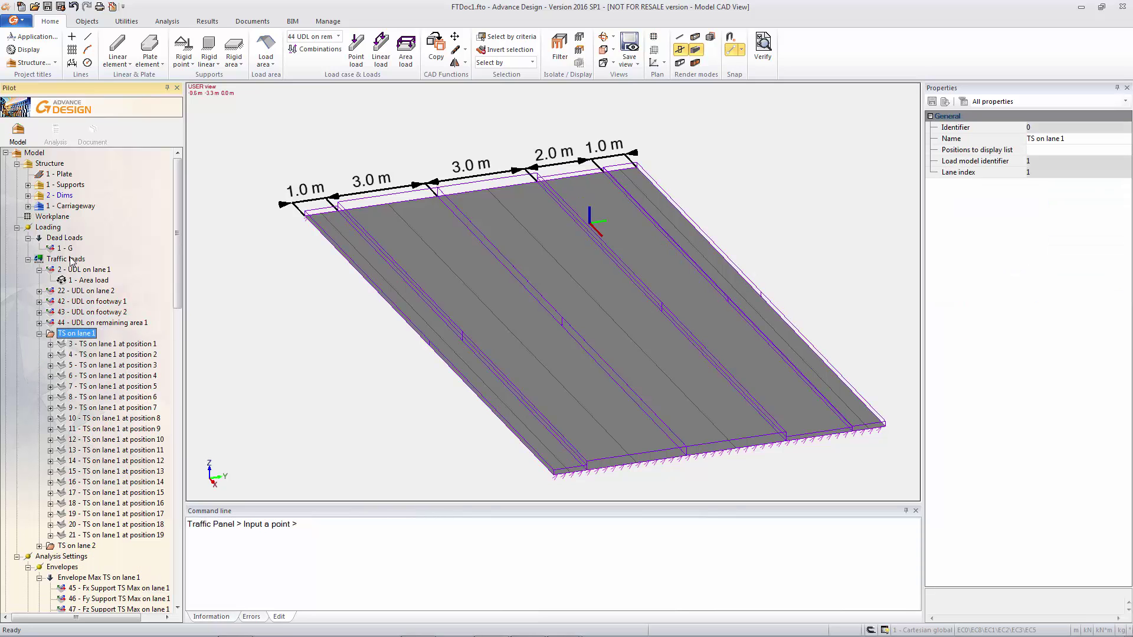
Display the lane 1 tandem loads at positions 1, 2 and 3 as active cases.
{"action": "right_click", "coordinate": [88, 346]}
{"action": "left_click", "coordinate": [112, 424]}
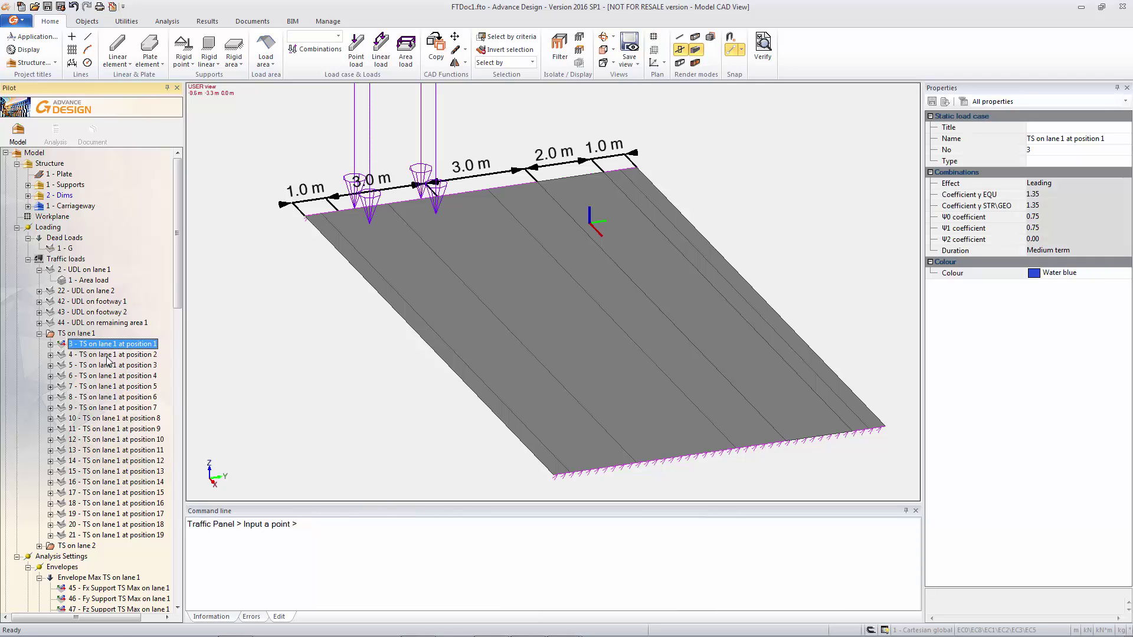
{"action": "right_click", "coordinate": [108, 359]}
{"action": "left_click", "coordinate": [135, 453]}
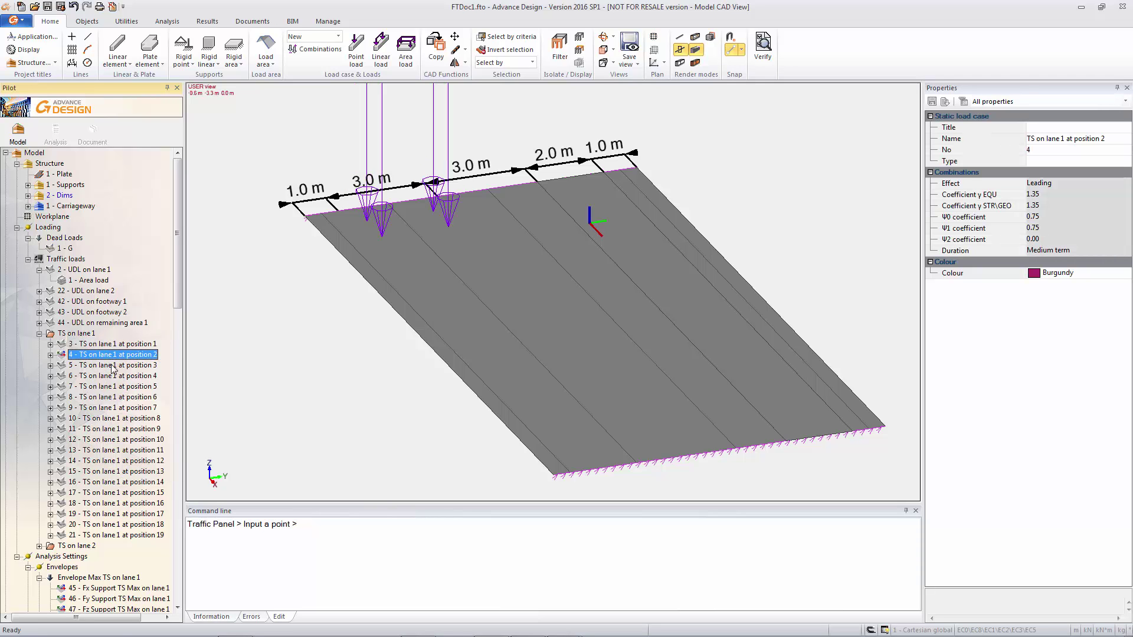
{"action": "right_click", "coordinate": [114, 366]}
{"action": "left_click", "coordinate": [138, 456]}
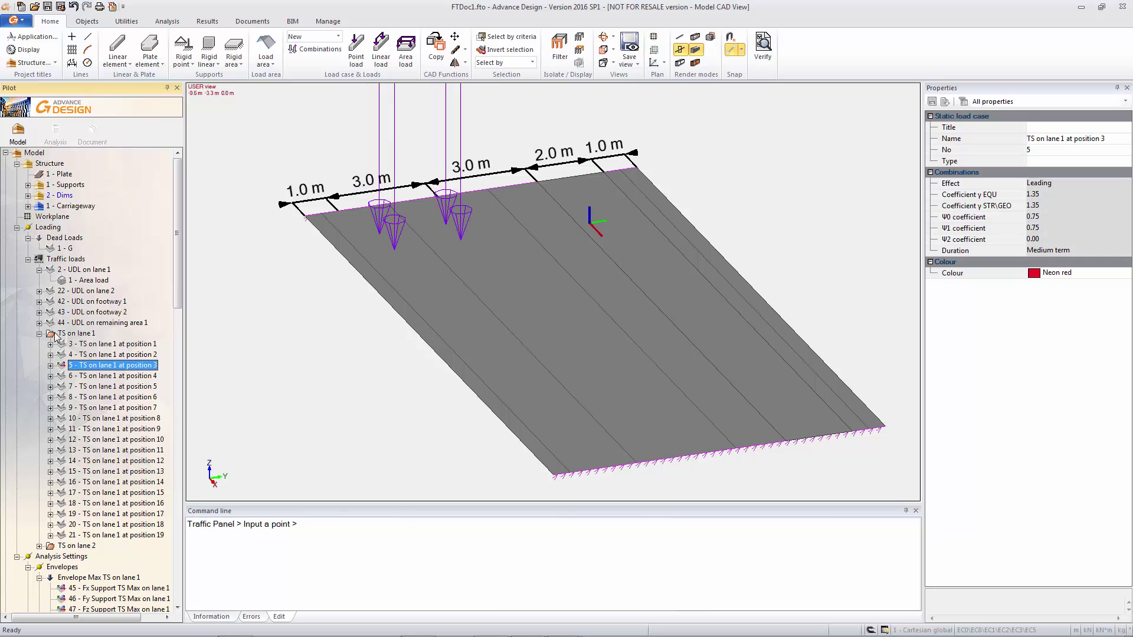
Collapse the TS on lane 1, Traffic loads and TS envelope branches, then select Combinations.
{"action": "left_click", "coordinate": [40, 334]}
{"action": "left_click", "coordinate": [28, 260]}
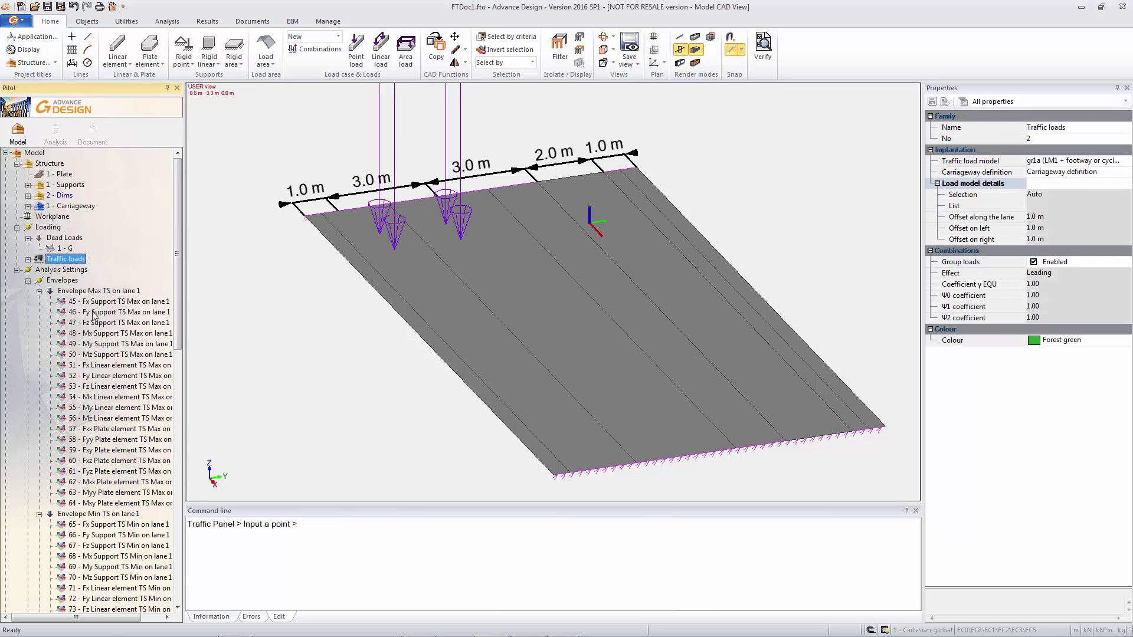
{"action": "left_click", "coordinate": [39, 290]}
{"action": "left_click", "coordinate": [39, 302]}
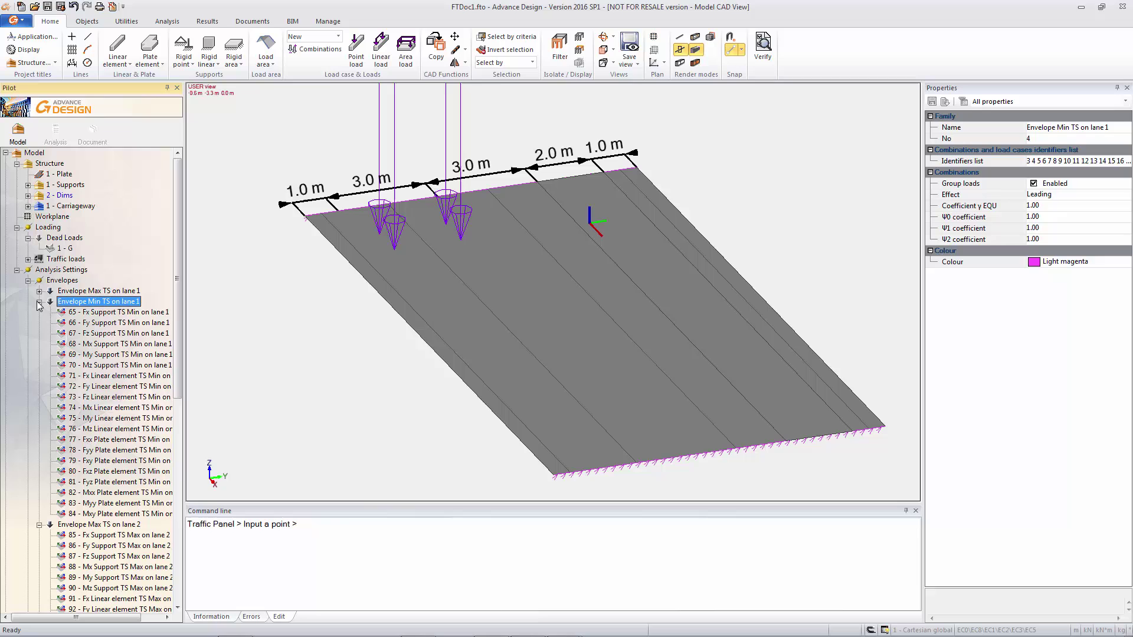
{"action": "left_click", "coordinate": [39, 312]}
{"action": "left_click", "coordinate": [39, 312]}
{"action": "left_click", "coordinate": [39, 323]}
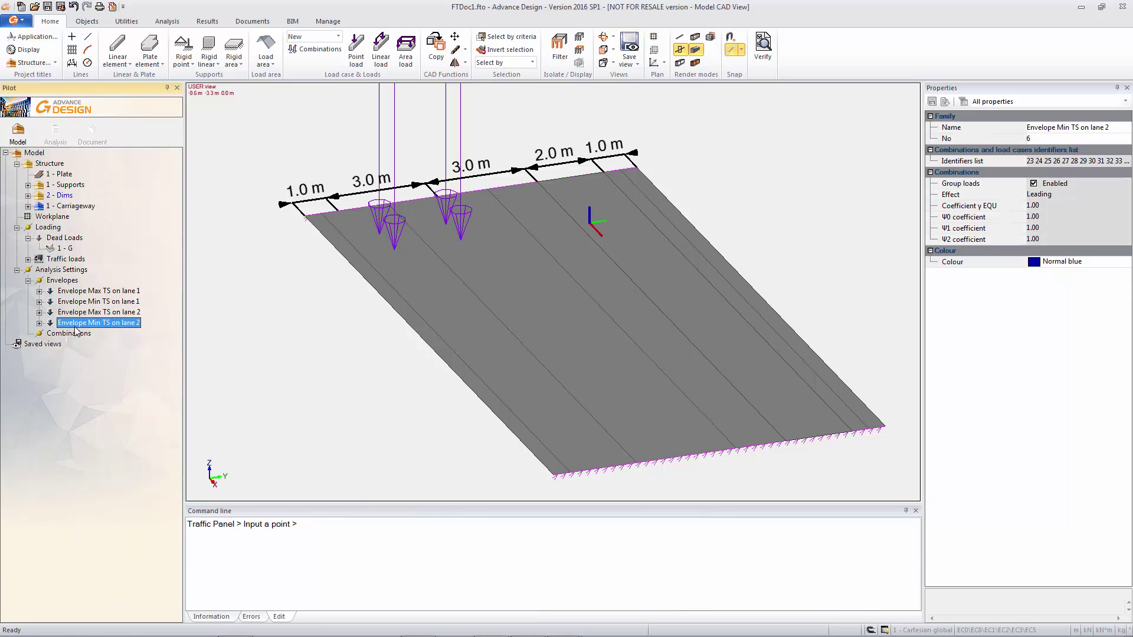
Regenerate detailed load combinations with updated case codes and concomitance rules, producing 165 combinations.
{"action": "double_click", "coordinate": [68, 334]}
{"action": "left_click", "coordinate": [764, 399]}
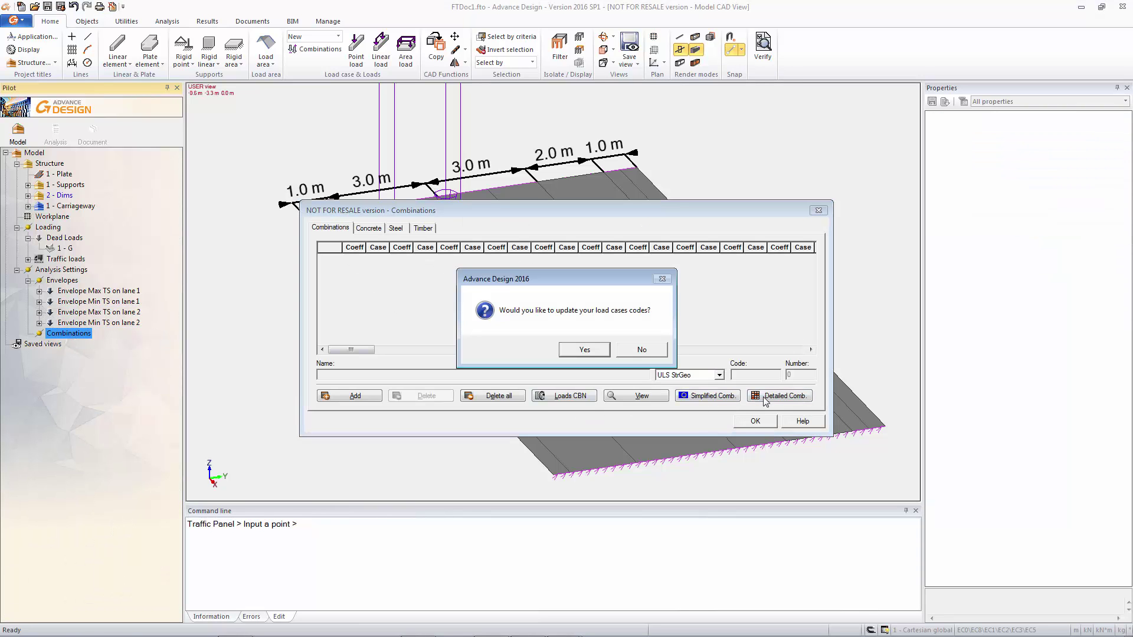
{"action": "left_click", "coordinate": [595, 351]}
{"action": "left_click", "coordinate": [601, 350]}
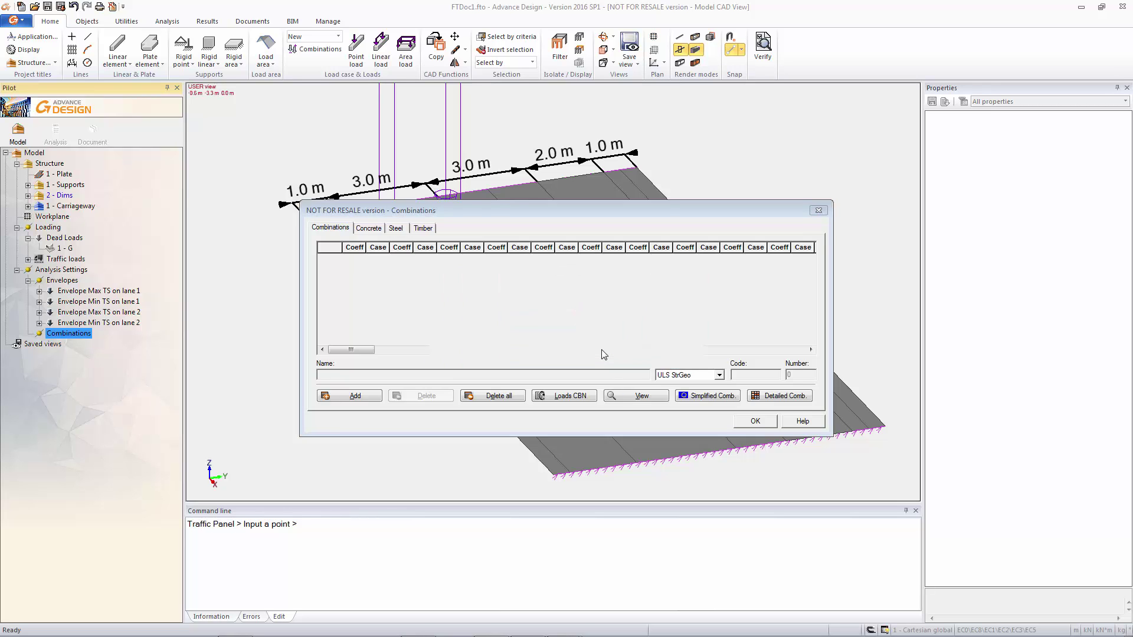
{"action": "left_click", "coordinate": [754, 431]}
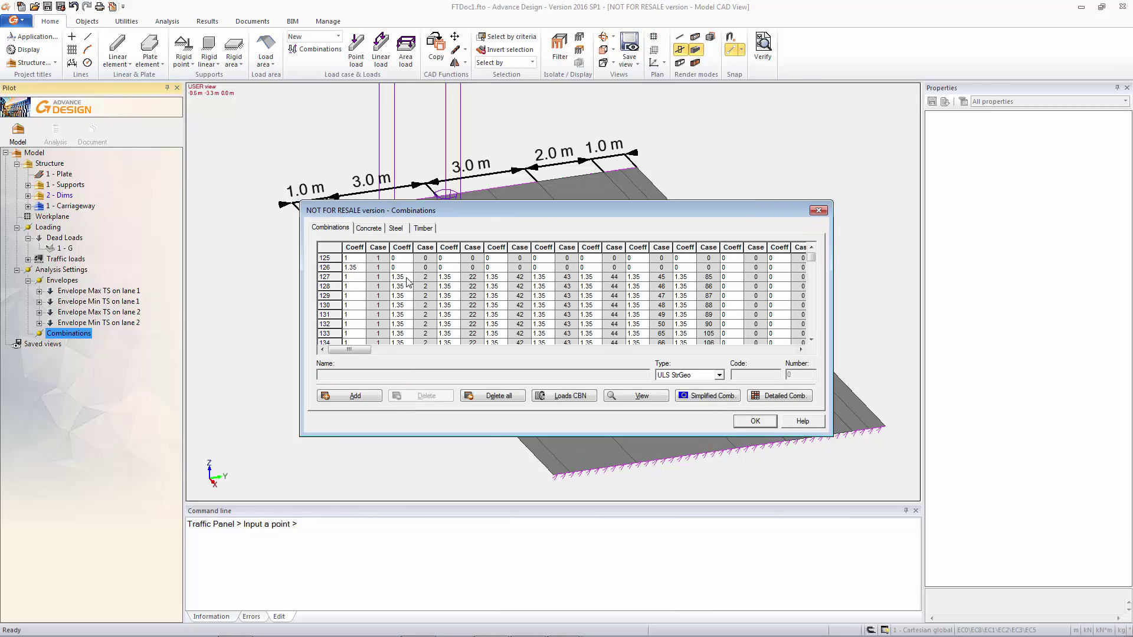
{"action": "left_click", "coordinate": [754, 421]}
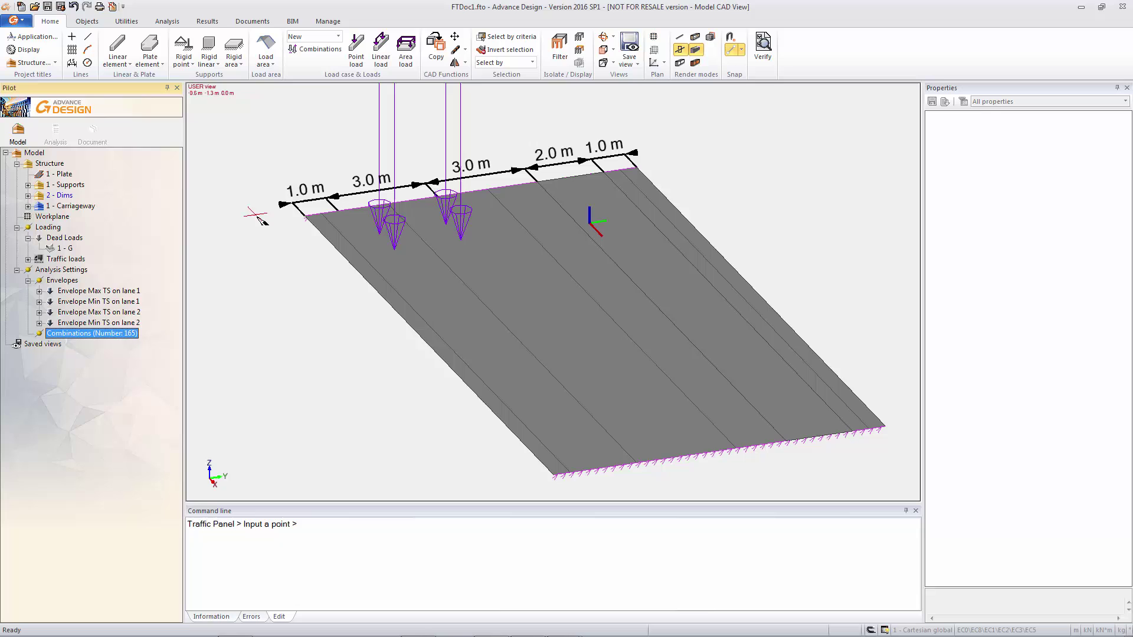
Run a new calculation with RC Design ticked in the calculation sequence.
{"action": "left_click", "coordinate": [56, 131]}
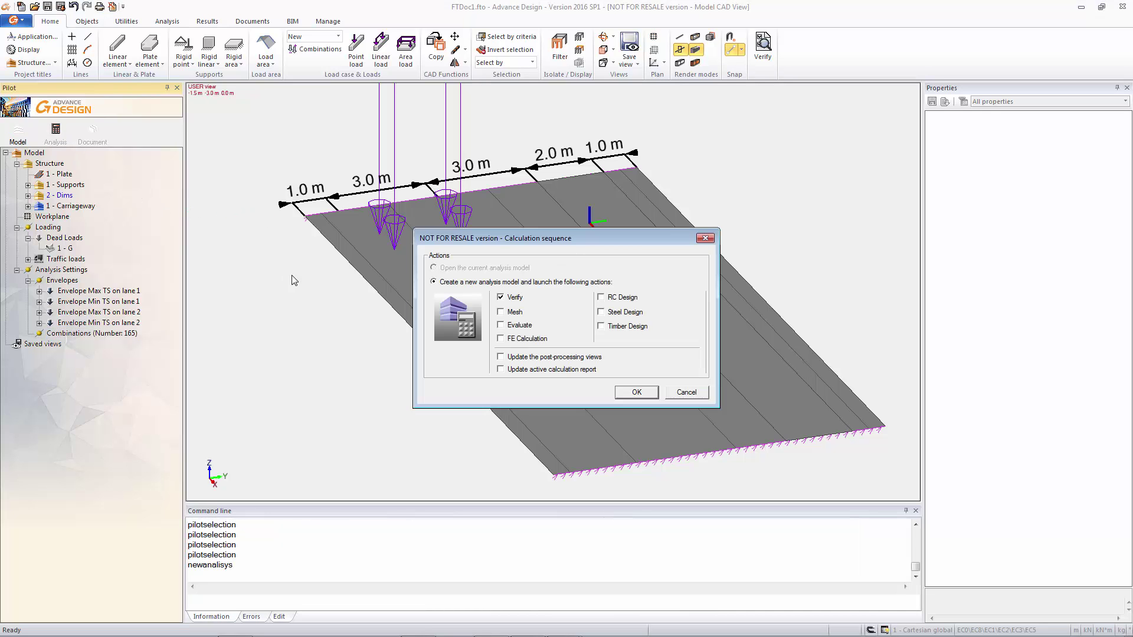
{"action": "left_click", "coordinate": [601, 297]}
{"action": "left_click", "coordinate": [635, 393]}
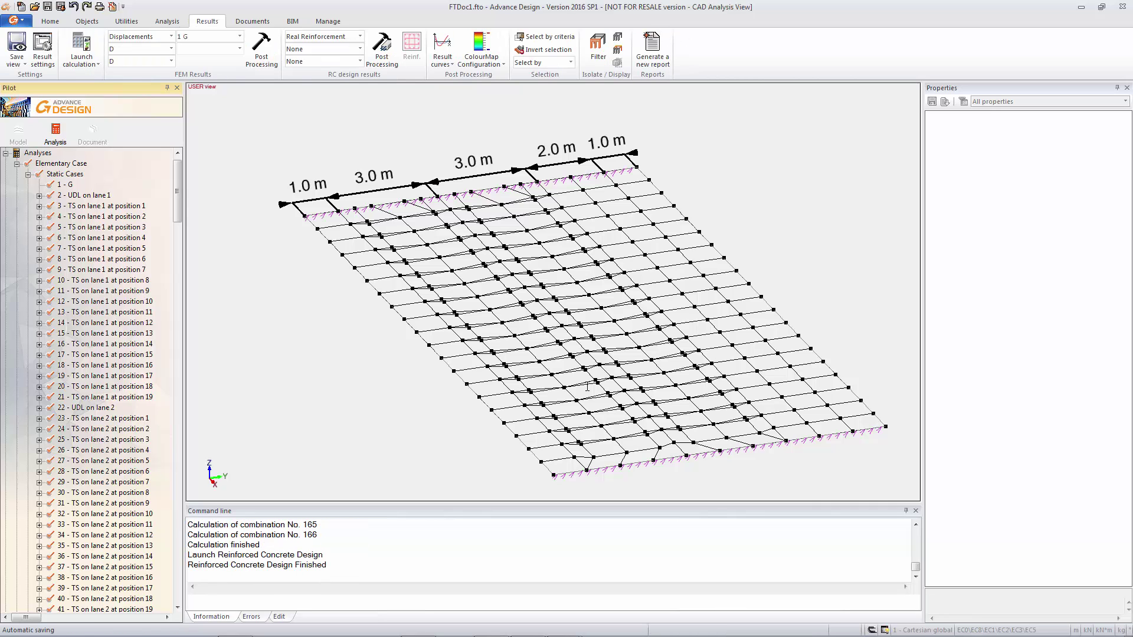
Hide the finite element mesh and display results for TS on lane 1 at position 1.
{"action": "right_click", "coordinate": [336, 137]}
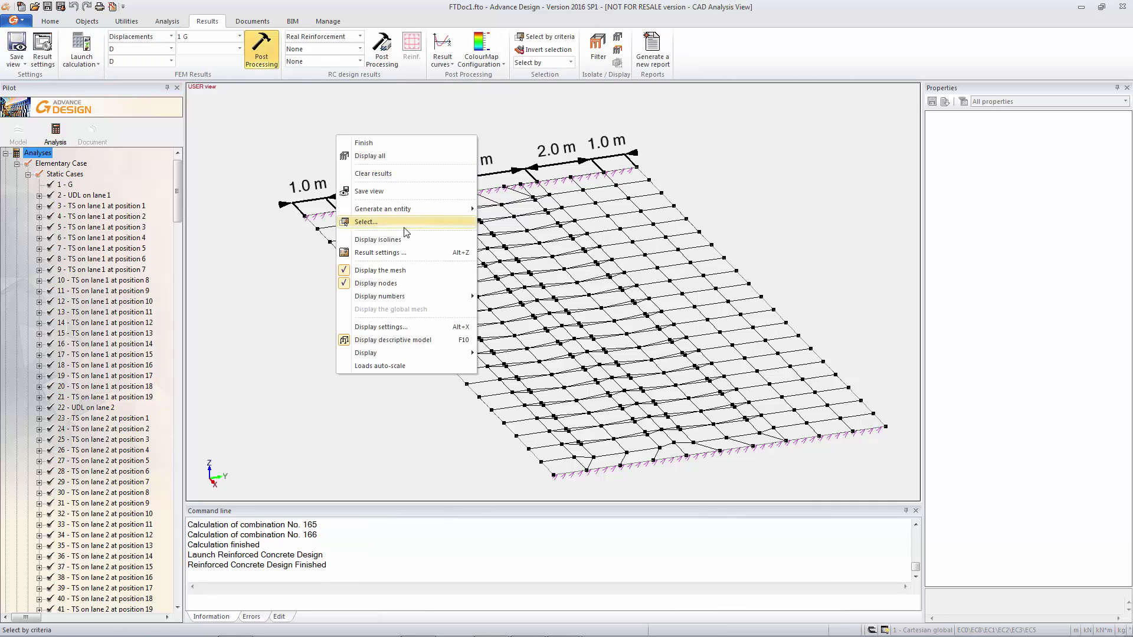
{"action": "left_click", "coordinate": [392, 272]}
{"action": "left_click", "coordinate": [241, 37]}
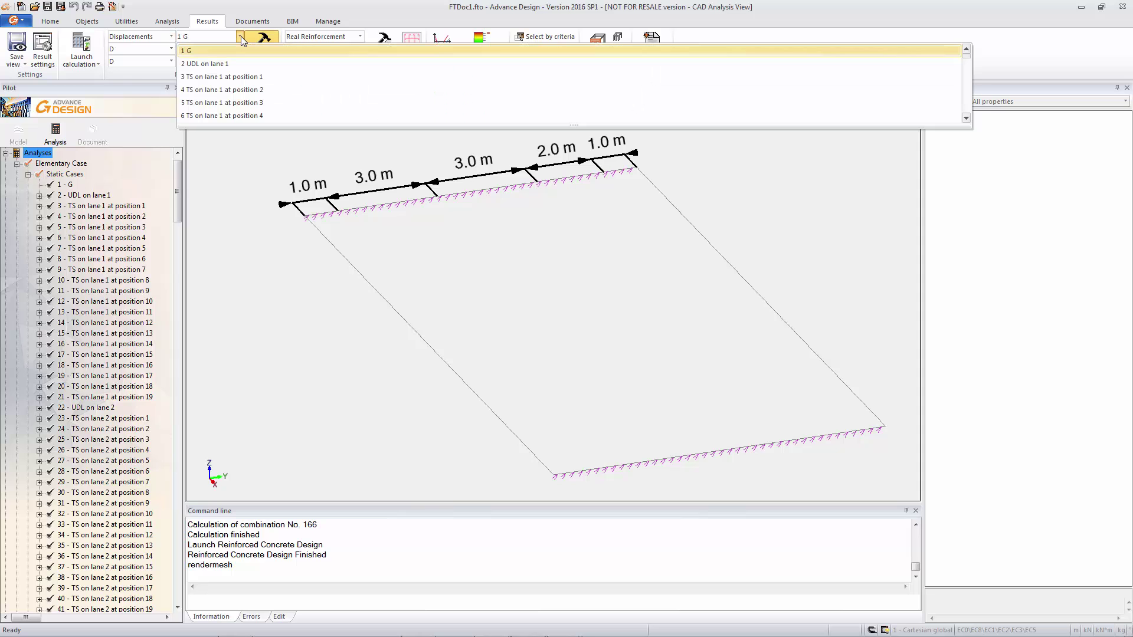
{"action": "left_click", "coordinate": [227, 77]}
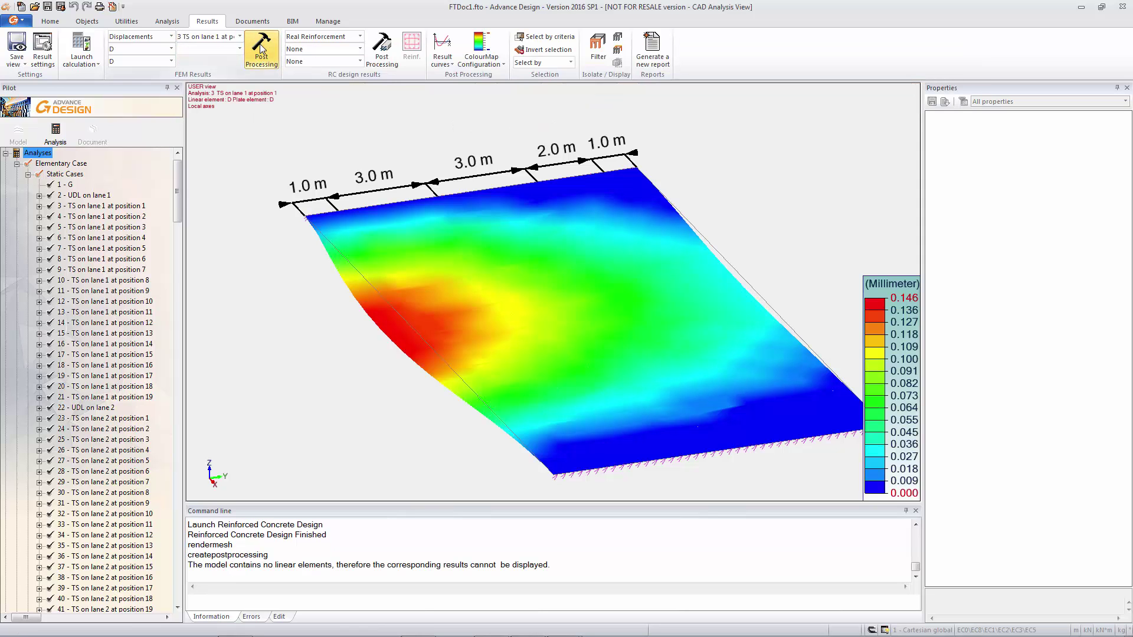
Switch the result family from displacements to Forces.
{"action": "mouse_move", "coordinate": [392, 308]}
{"action": "middle_mouse_down", "text": "shift"}
{"action": "mouse_move", "coordinate": [427, 303]}
{"action": "mouse_move", "coordinate": [392, 286]}
{"action": "mouse_move", "coordinate": [378, 319]}
{"action": "middle_mouse_up", "text": "shift"}
{"action": "scroll", "coordinate": [366, 271], "scroll_direction": "up", "scroll_amount": 2}
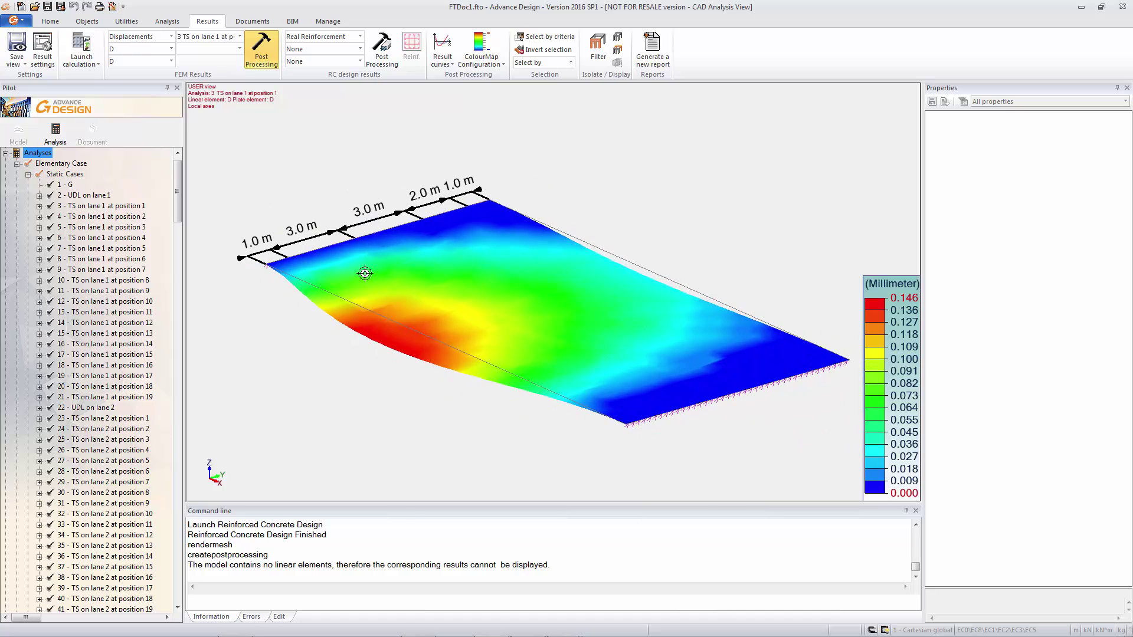
{"action": "left_click", "coordinate": [171, 37]}
{"action": "left_click", "coordinate": [123, 64]}
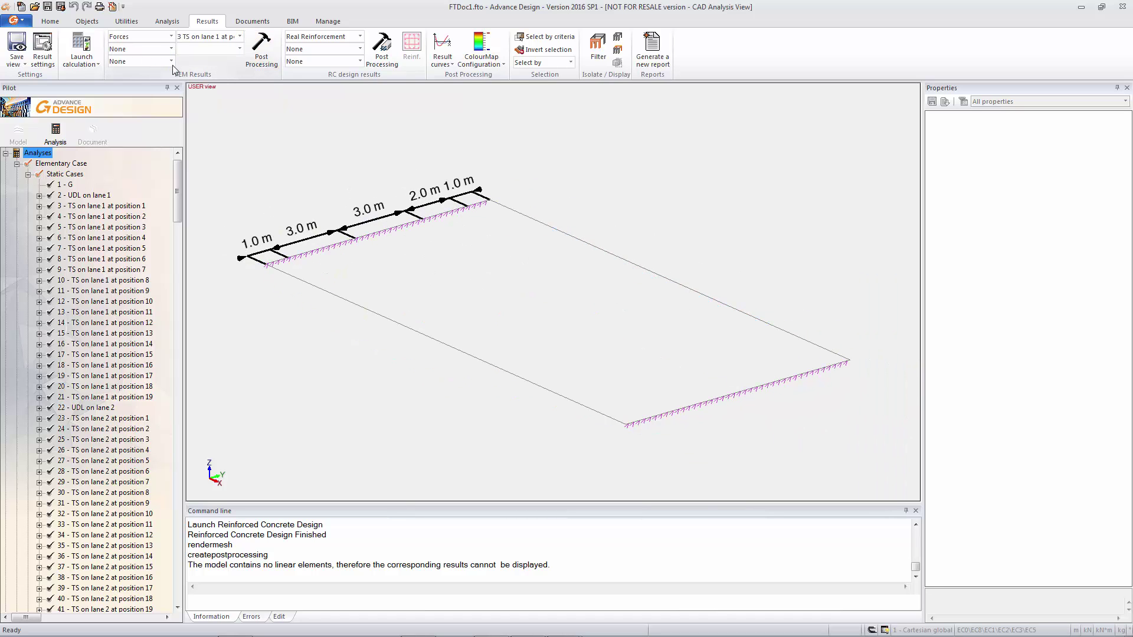
Draw the Mxx plate moment map for the lane 1 tandem case and select the plate.
{"action": "left_click", "coordinate": [171, 60]}
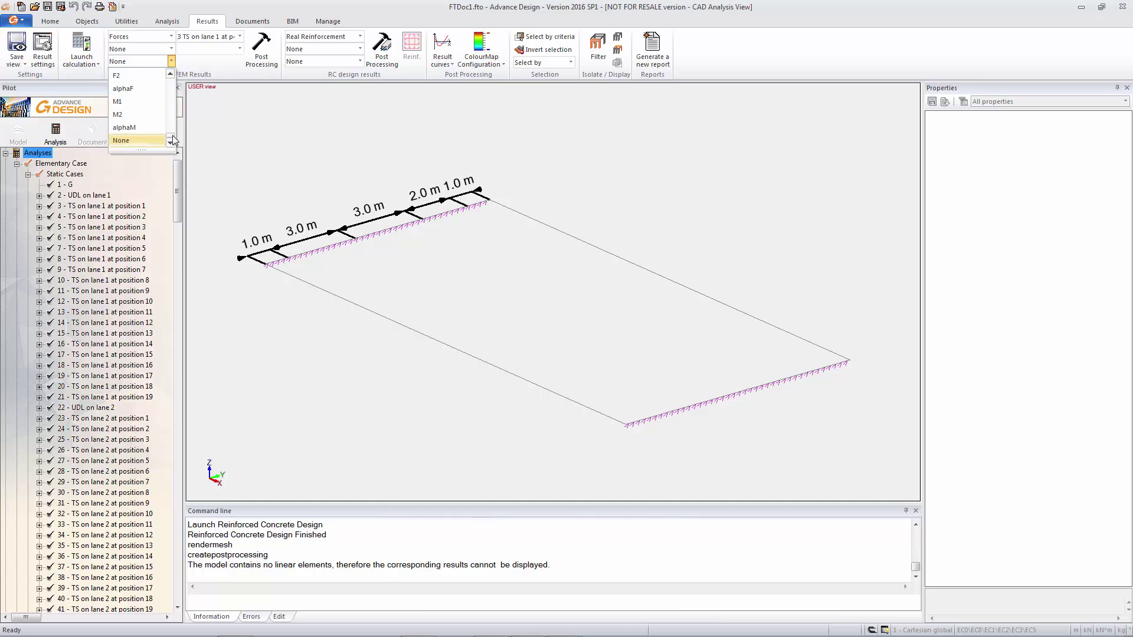
{"action": "scroll", "coordinate": [159, 105], "scroll_direction": "up", "scroll_amount": 5}
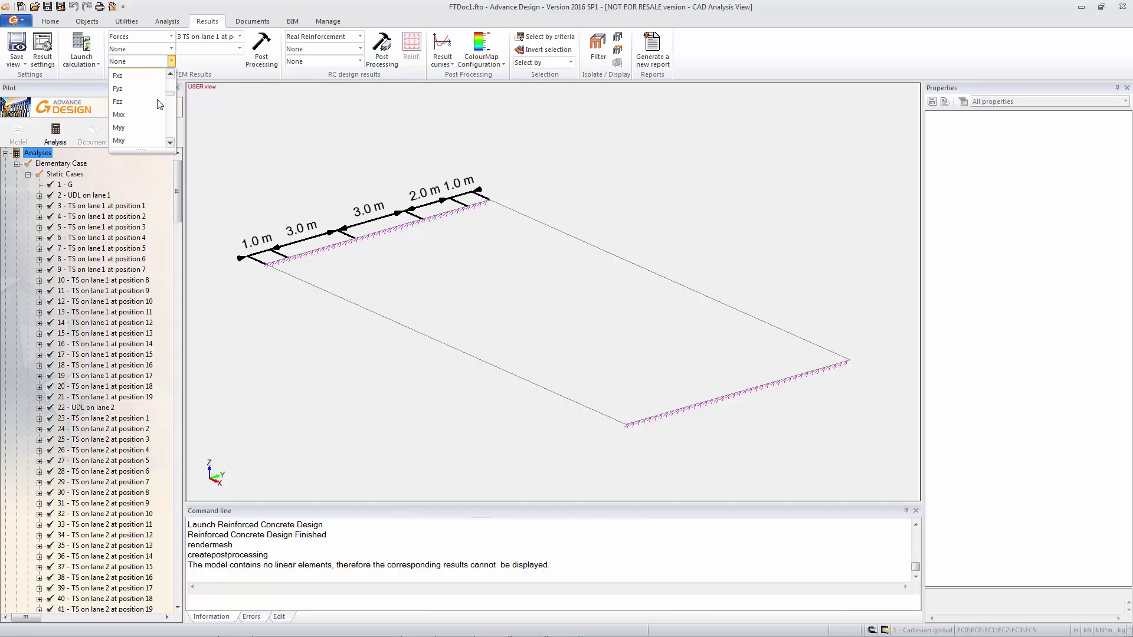
{"action": "left_click", "coordinate": [143, 115]}
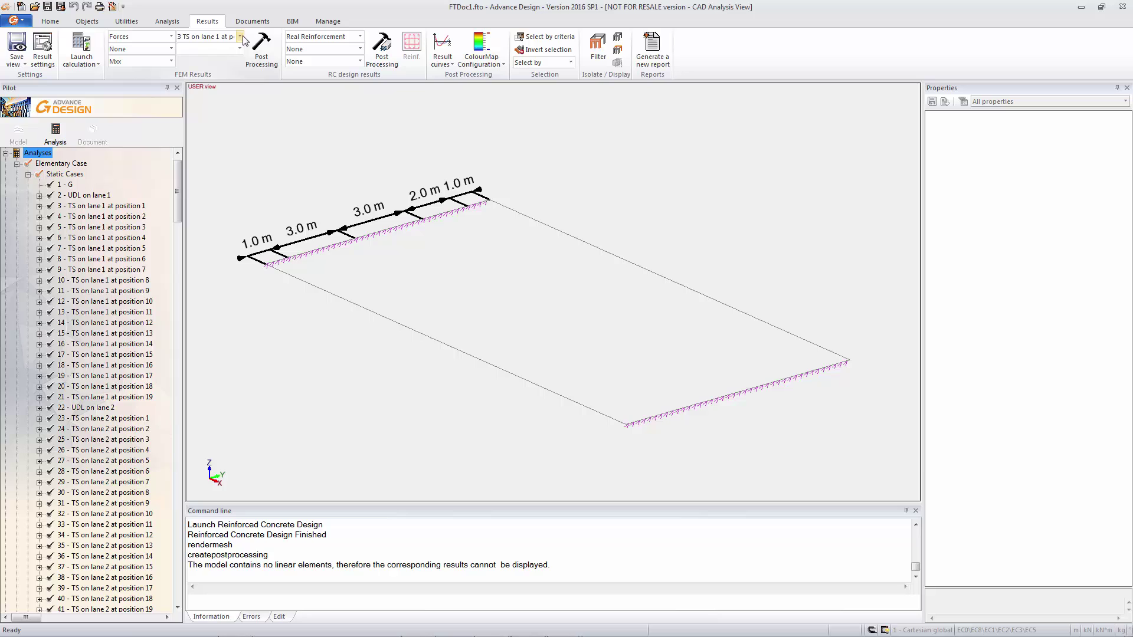
{"action": "left_click", "coordinate": [260, 47]}
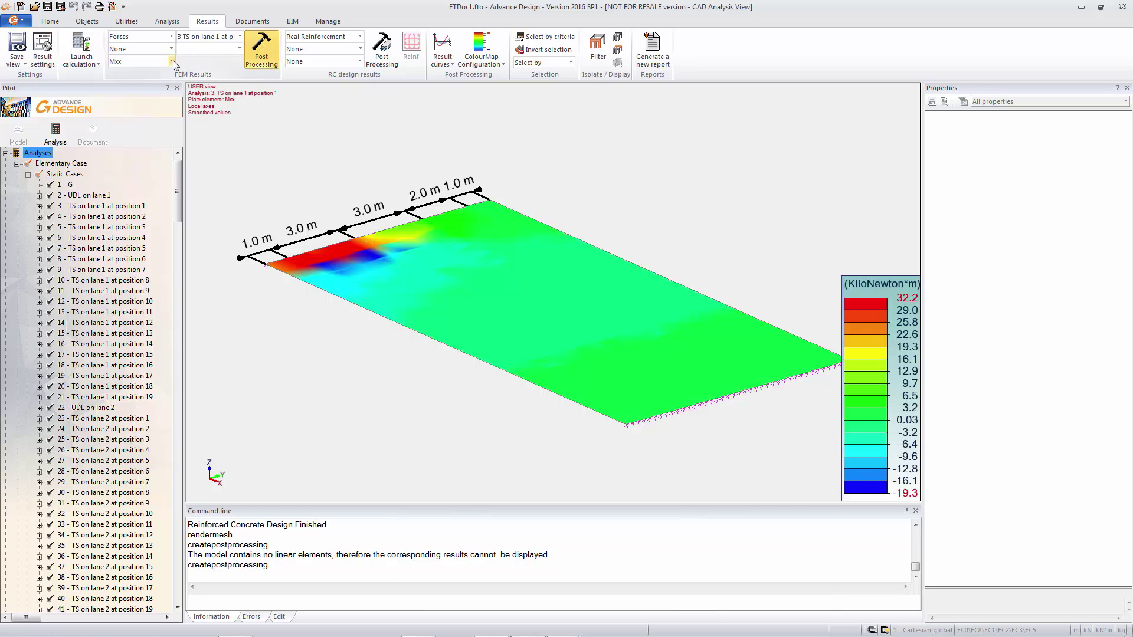
{"action": "left_click", "coordinate": [370, 313]}
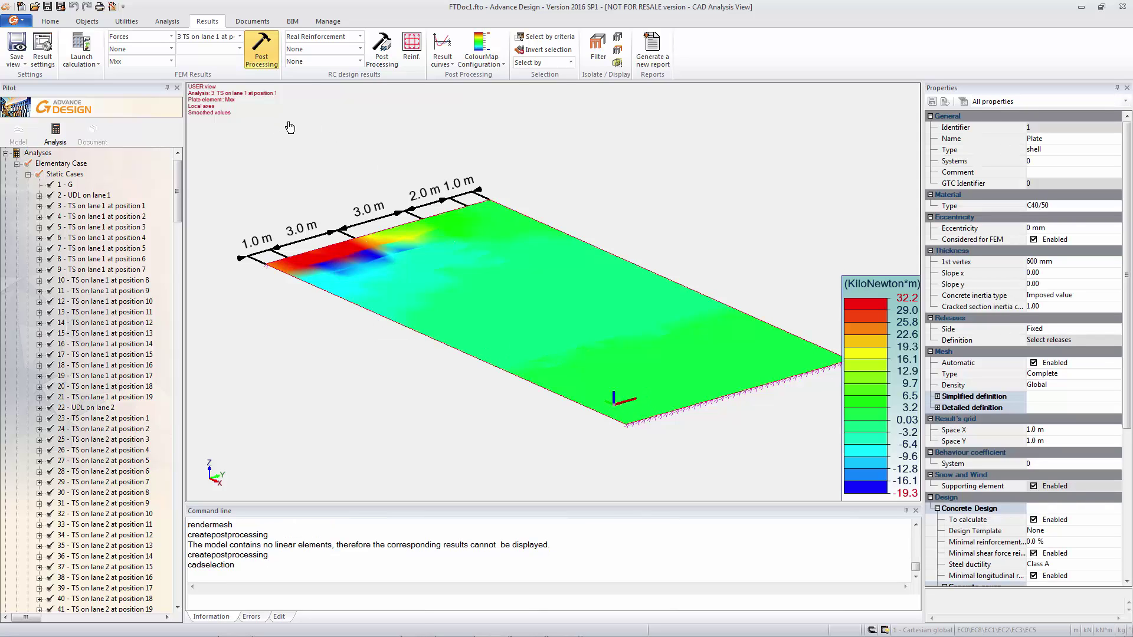
Redraw the Mxx moment map for combination 156.
{"action": "left_click", "coordinate": [240, 37]}
{"action": "scroll", "coordinate": [390, 75], "scroll_direction": "down", "scroll_amount": 3}
{"action": "scroll", "coordinate": [437, 76], "scroll_direction": "down", "scroll_amount": 20}
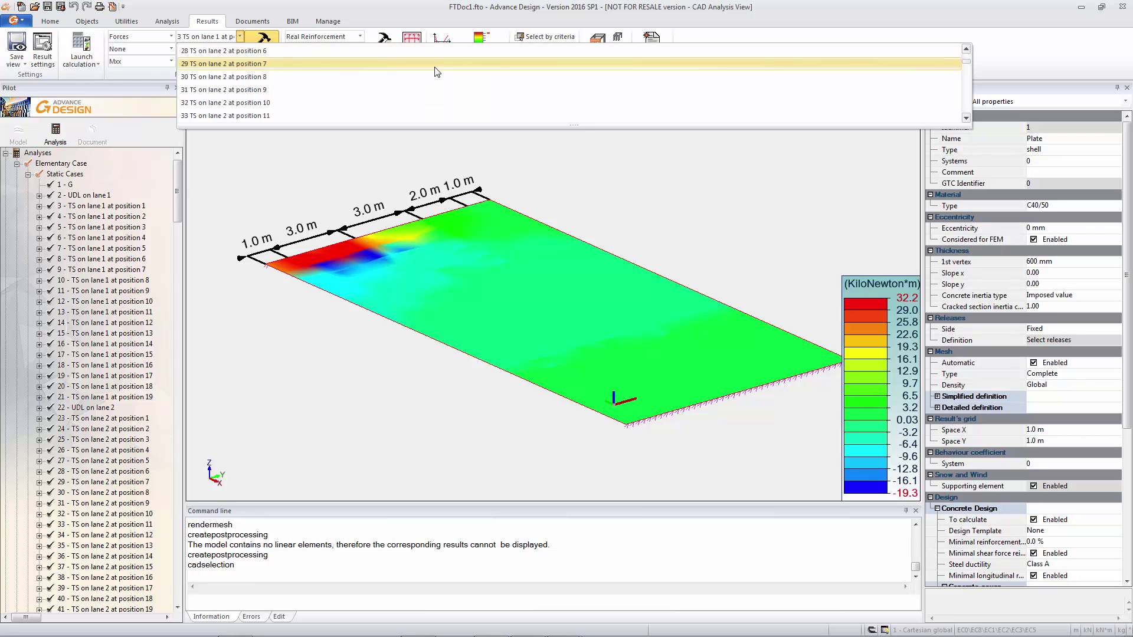
{"action": "scroll", "coordinate": [439, 76], "scroll_direction": "down", "scroll_amount": 4}
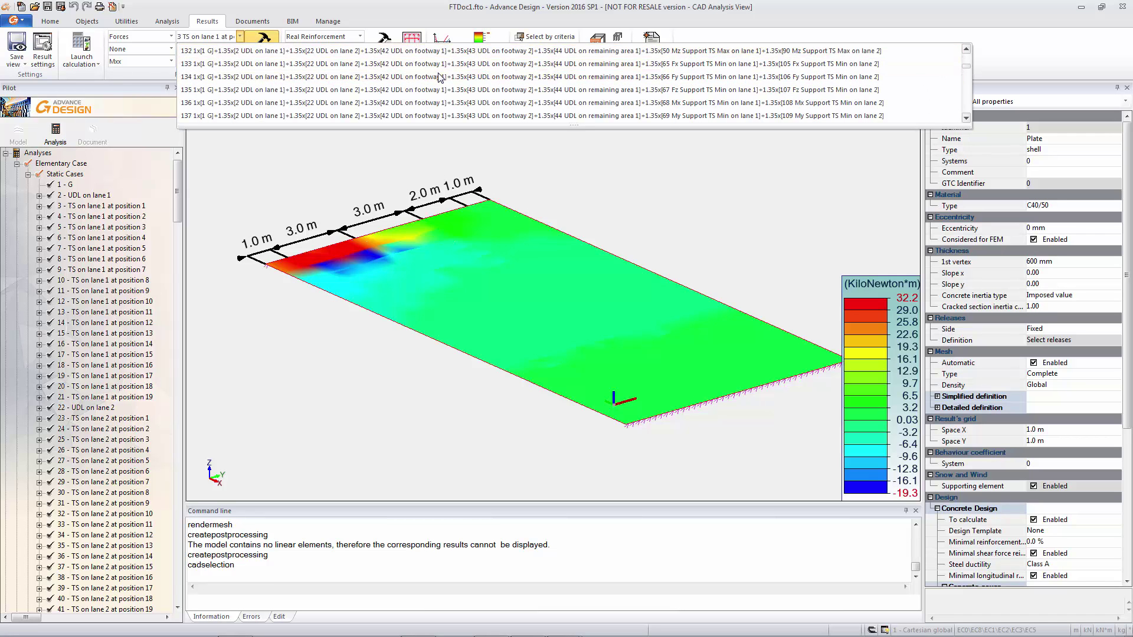
{"action": "scroll", "coordinate": [544, 90], "scroll_direction": "down", "scroll_amount": 4}
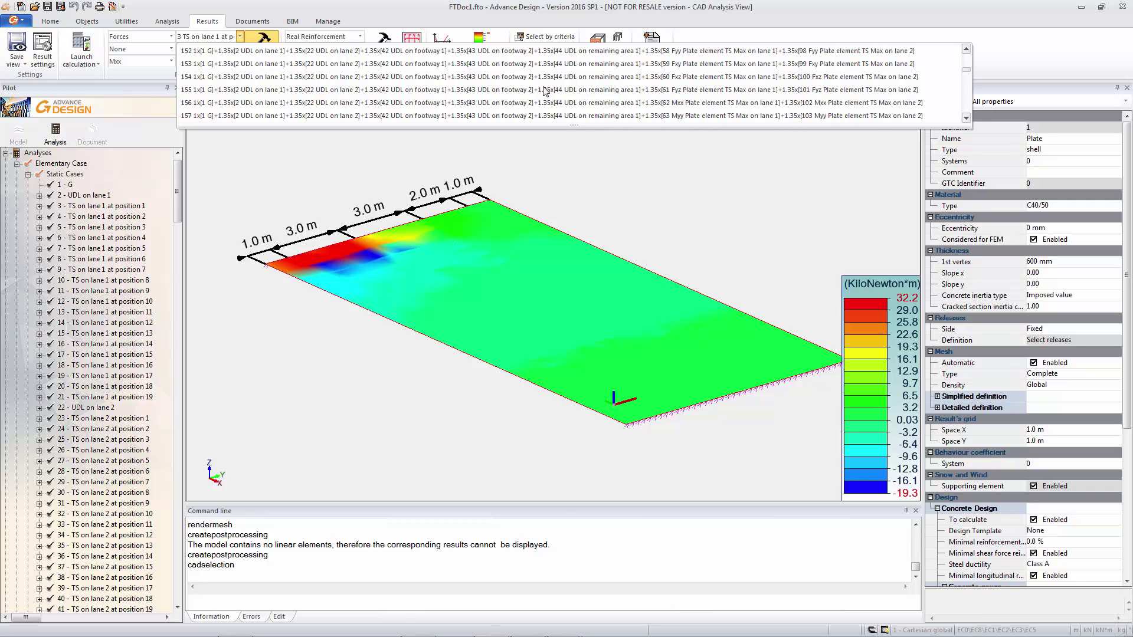
{"action": "left_click", "coordinate": [543, 116]}
{"action": "left_click", "coordinate": [263, 47]}
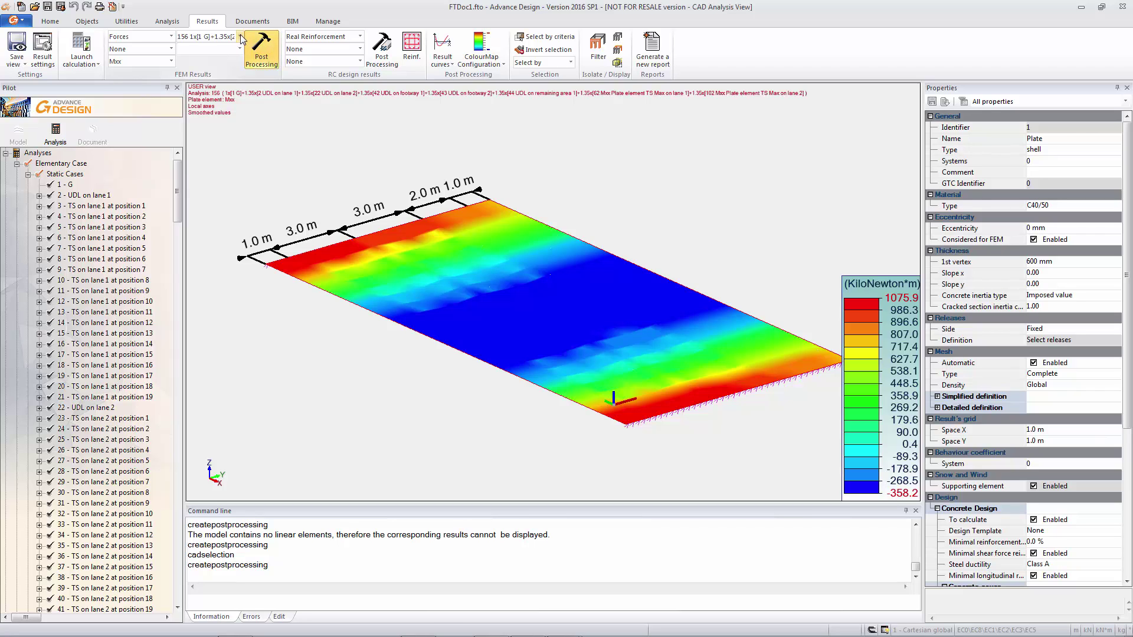
Redraw the Mxx moment map for combination 164 and clear the plate selection.
{"action": "left_click", "coordinate": [240, 37]}
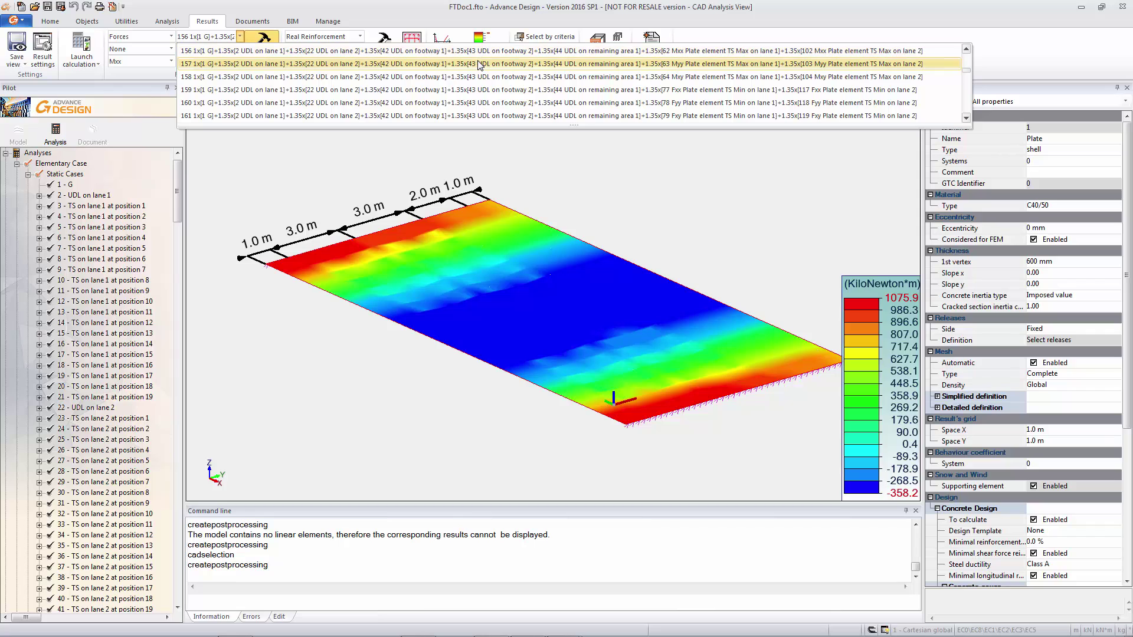
{"action": "scroll", "coordinate": [479, 65], "scroll_direction": "down", "scroll_amount": 1}
{"action": "scroll", "coordinate": [479, 65], "scroll_direction": "down", "scroll_amount": 4}
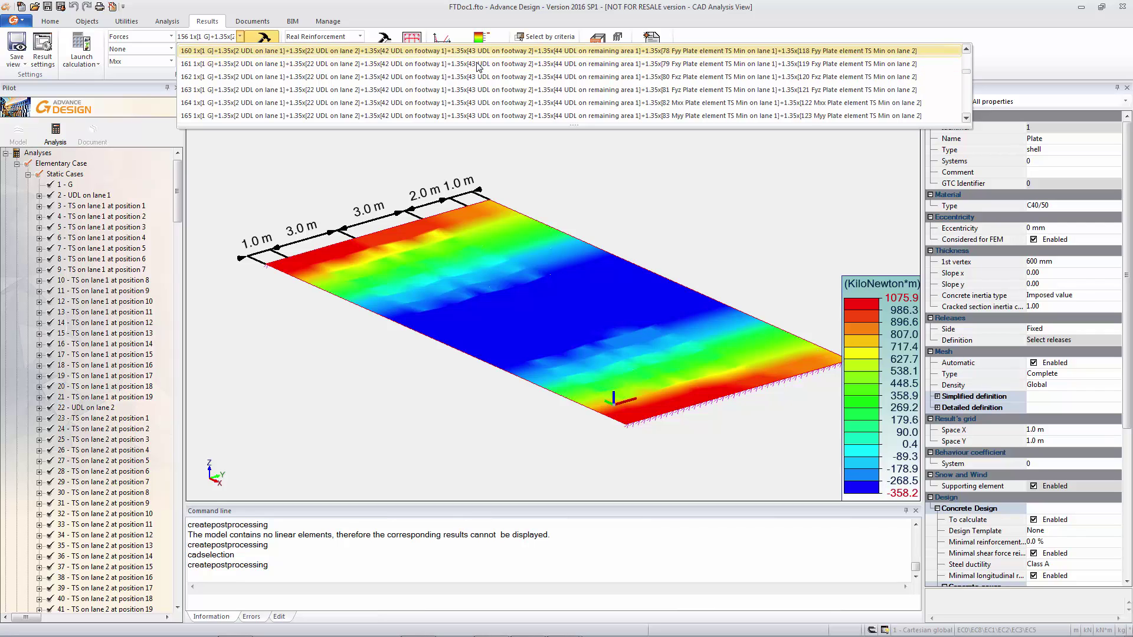
{"action": "left_click", "coordinate": [540, 90]}
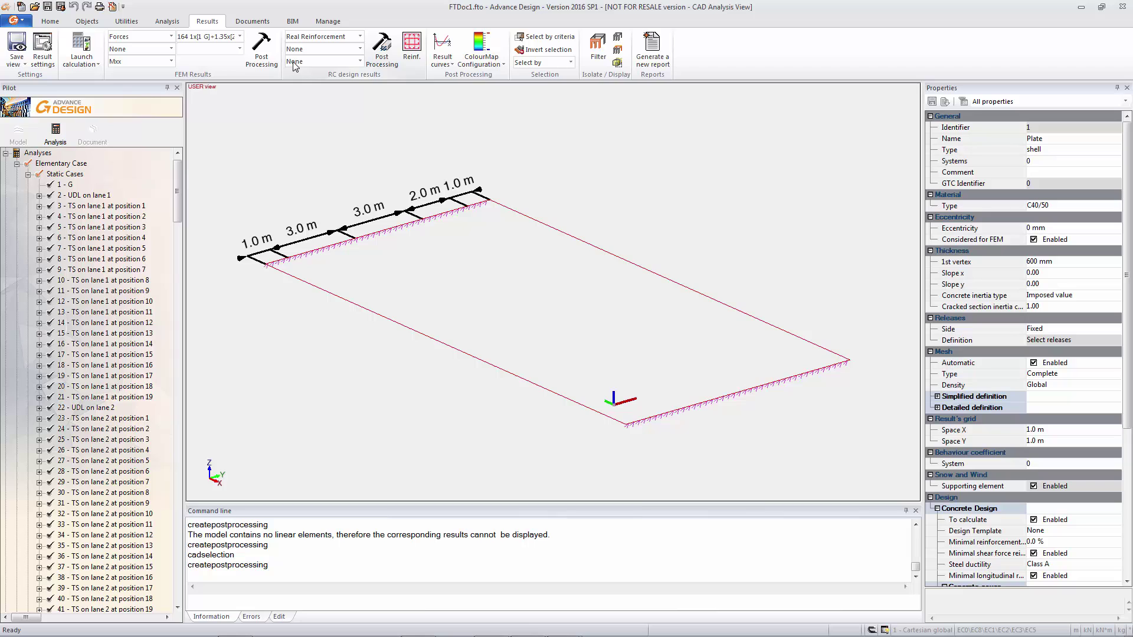
{"action": "left_click", "coordinate": [268, 51]}
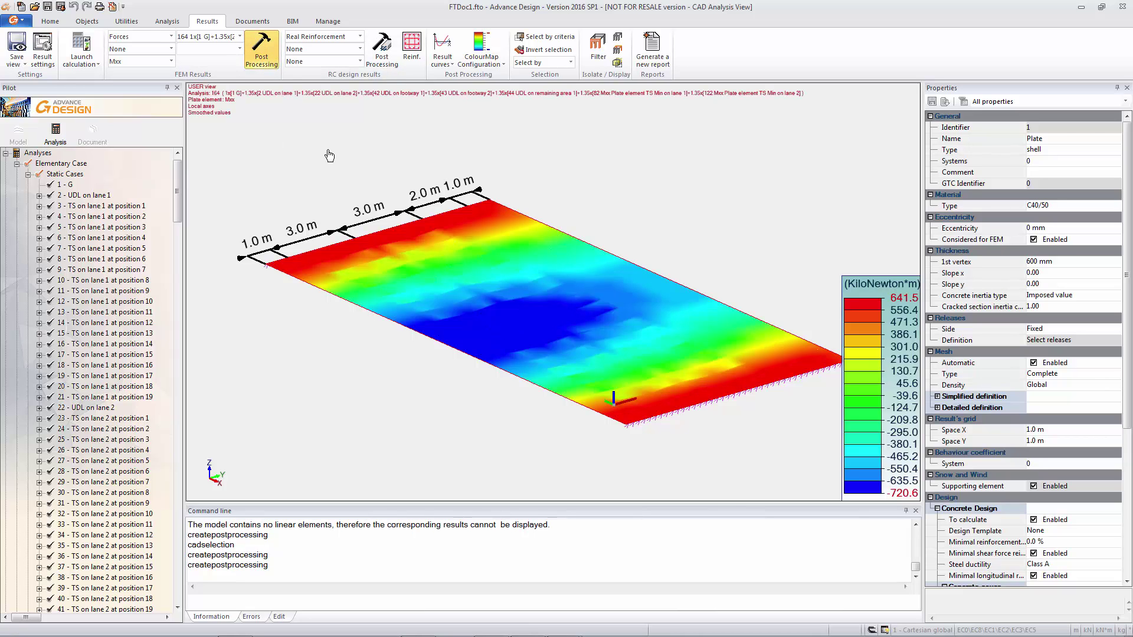
{"action": "key", "text": "Escape"}
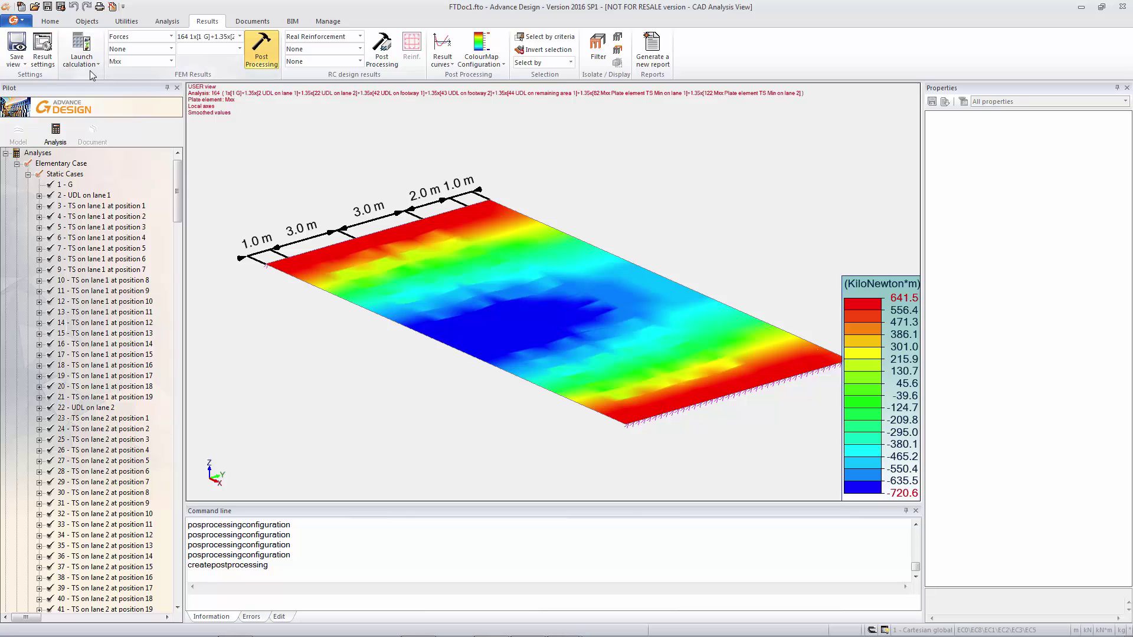
Set the result display to linear support FZ reactions.
{"action": "left_click", "coordinate": [42, 47]}
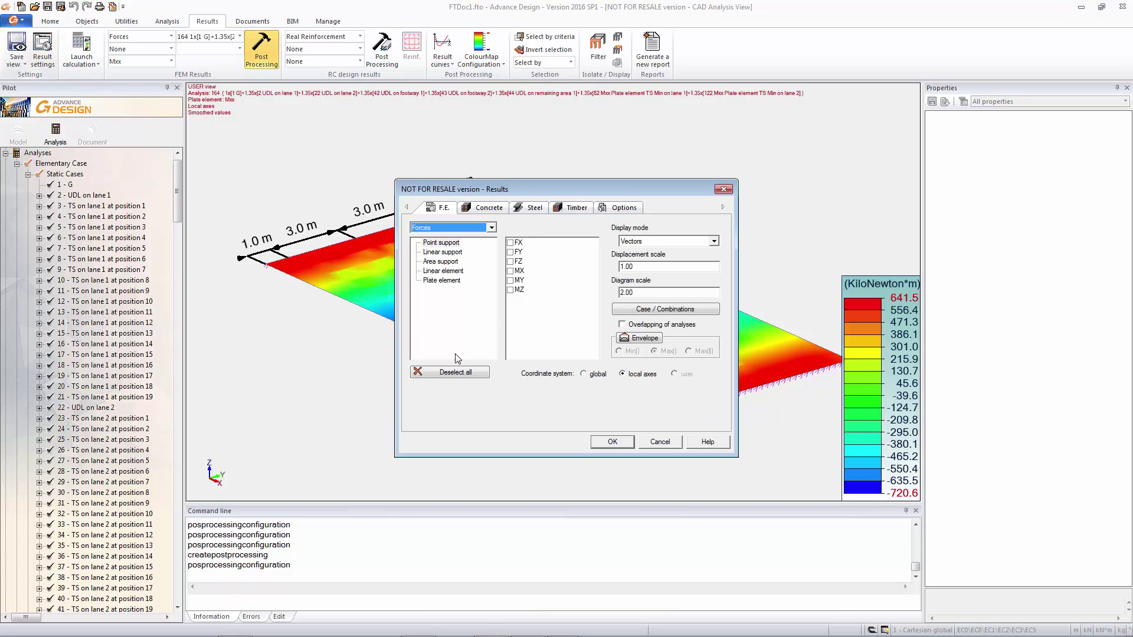
{"action": "left_click", "coordinate": [456, 372]}
{"action": "left_click", "coordinate": [443, 253]}
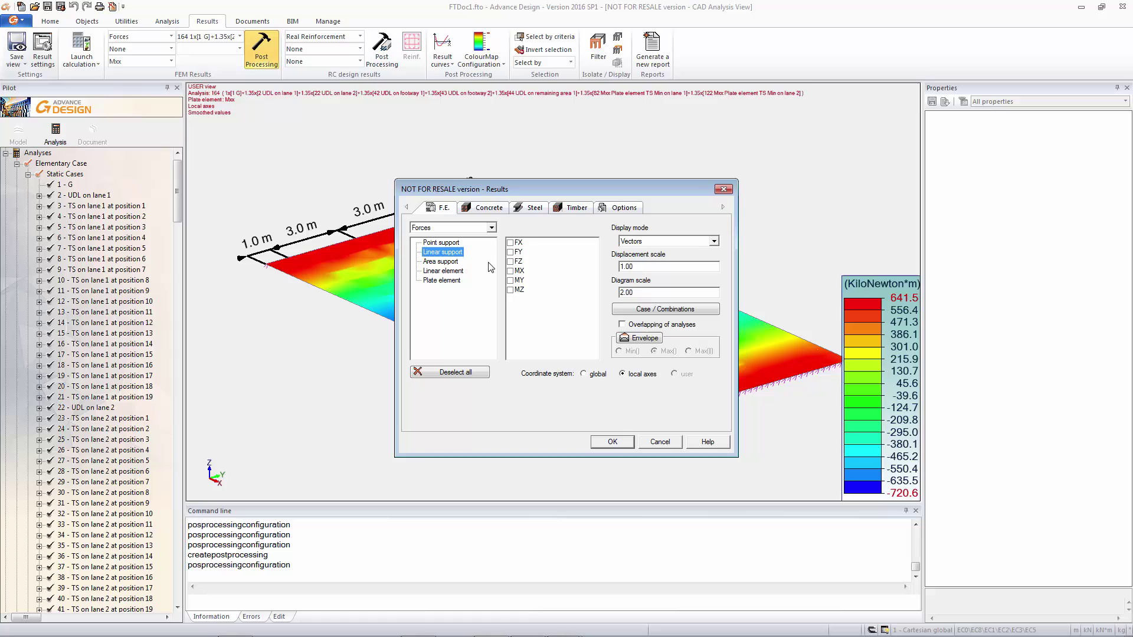
{"action": "left_click", "coordinate": [511, 262]}
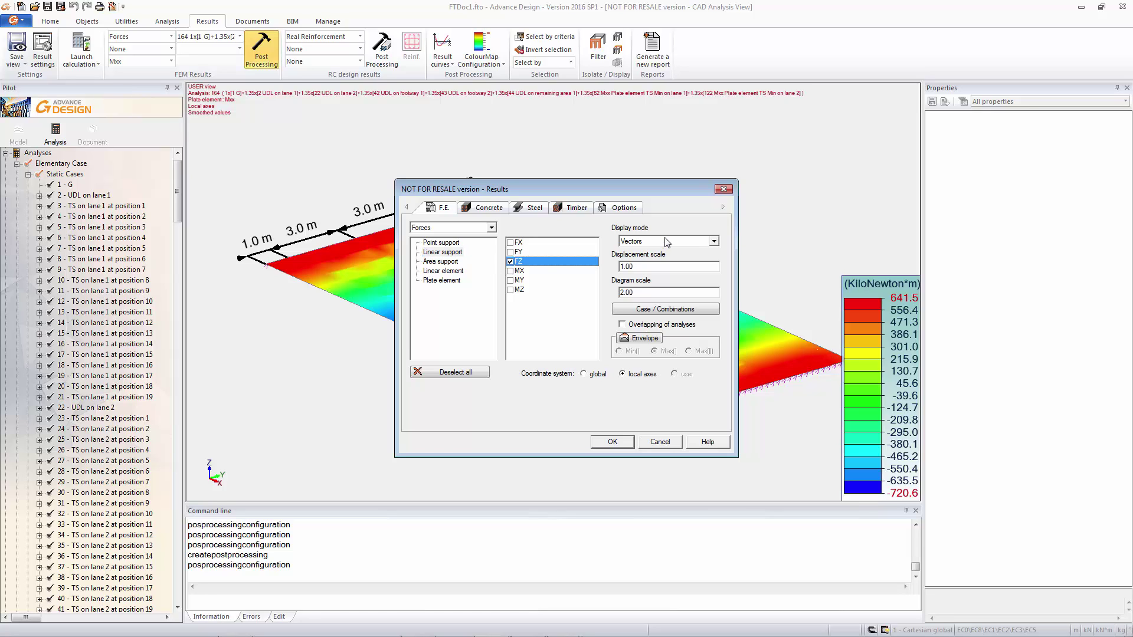
{"action": "left_click", "coordinate": [613, 441]}
Show the support FZ reactions for combinations 169 and then 175.
{"action": "left_click", "coordinate": [240, 37]}
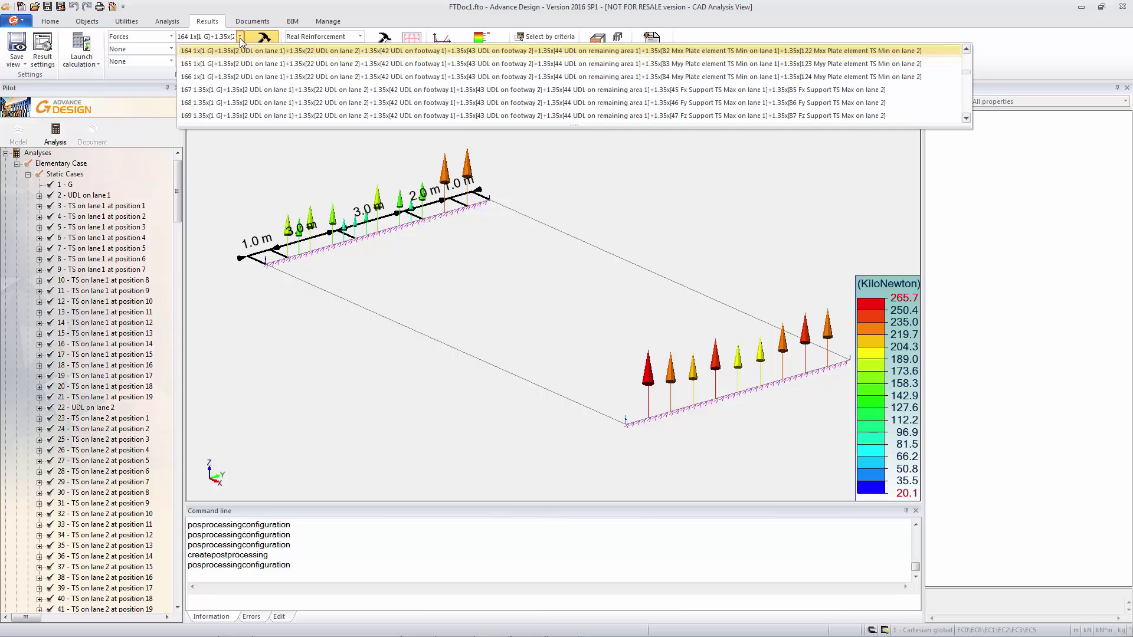
{"action": "scroll", "coordinate": [453, 76], "scroll_direction": "down", "scroll_amount": 2}
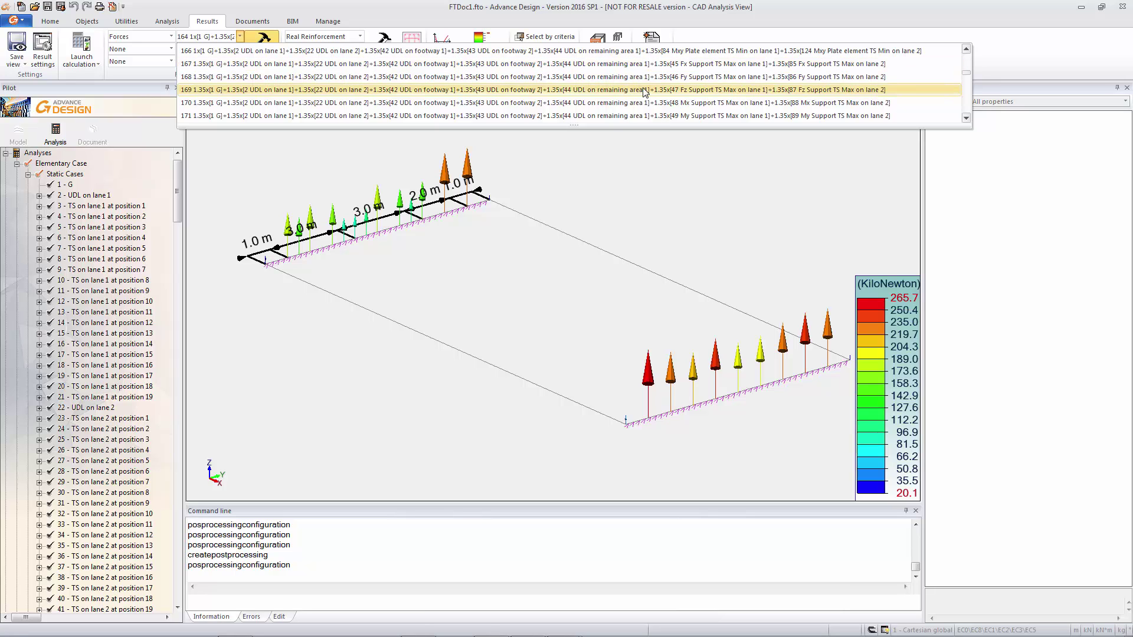
{"action": "left_click", "coordinate": [645, 93]}
{"action": "left_click", "coordinate": [267, 52]}
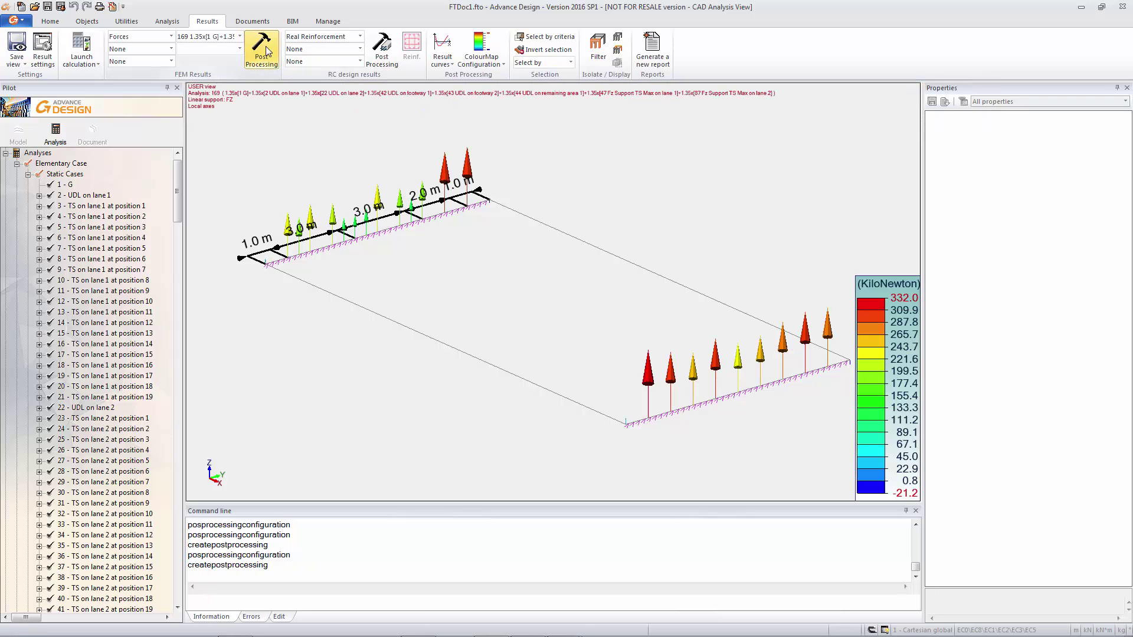
{"action": "left_click", "coordinate": [239, 37]}
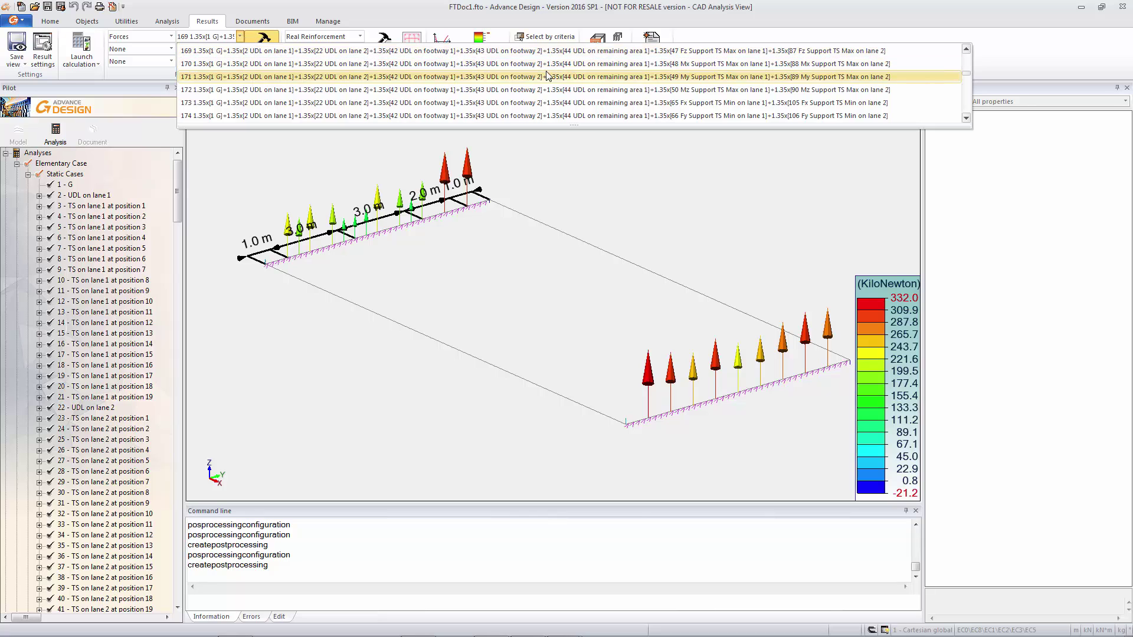
{"action": "left_click", "coordinate": [546, 116]}
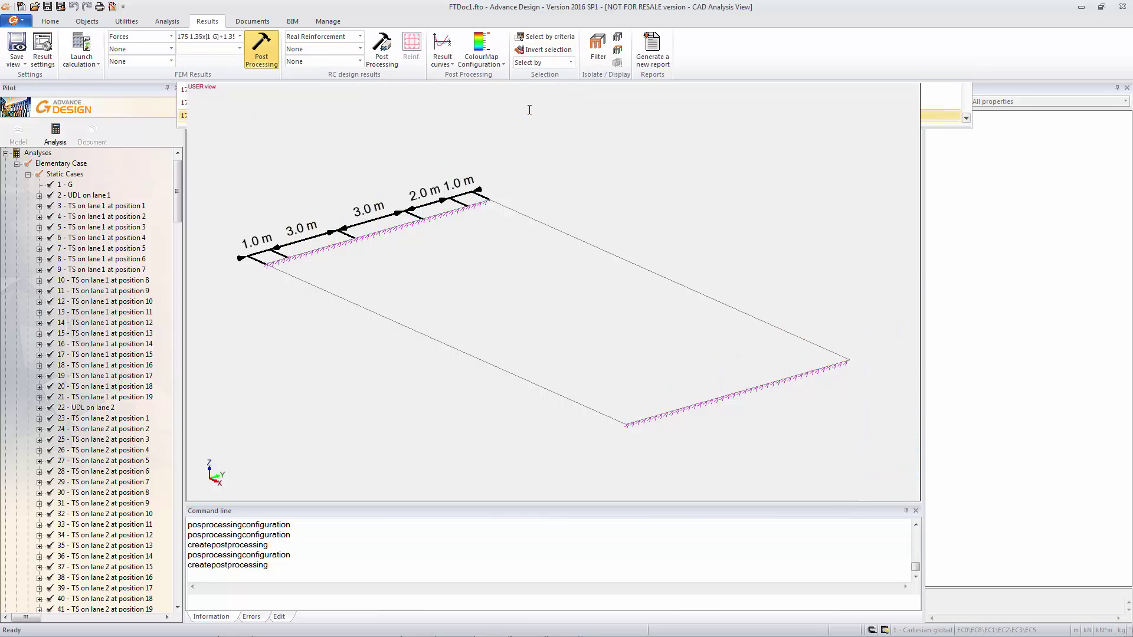
{"action": "left_click", "coordinate": [263, 51]}
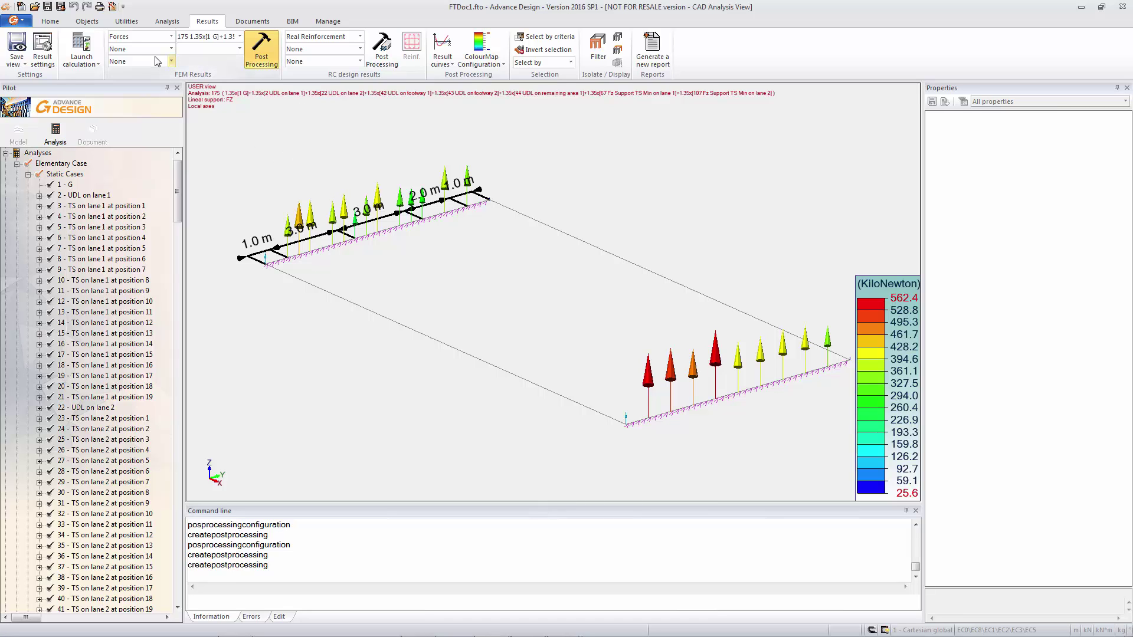
Display the envelope of plate Mxx moments, ranging from 1230.7 to -807.3 kN·m.
{"action": "left_click", "coordinate": [42, 52]}
{"action": "left_click", "coordinate": [455, 370]}
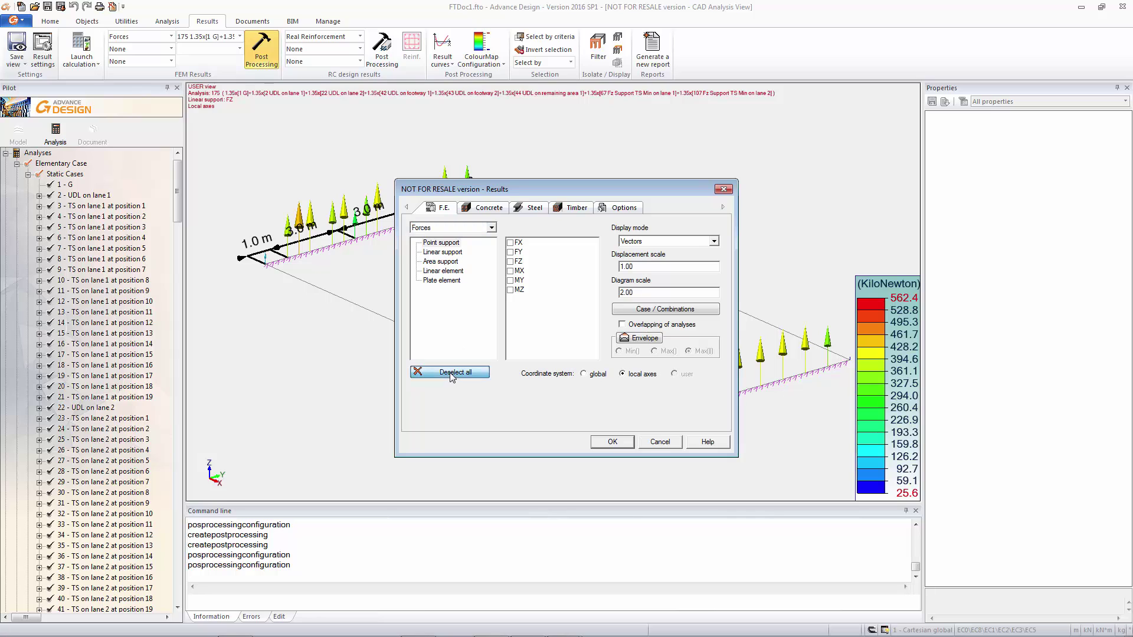
{"action": "left_click", "coordinate": [447, 280]}
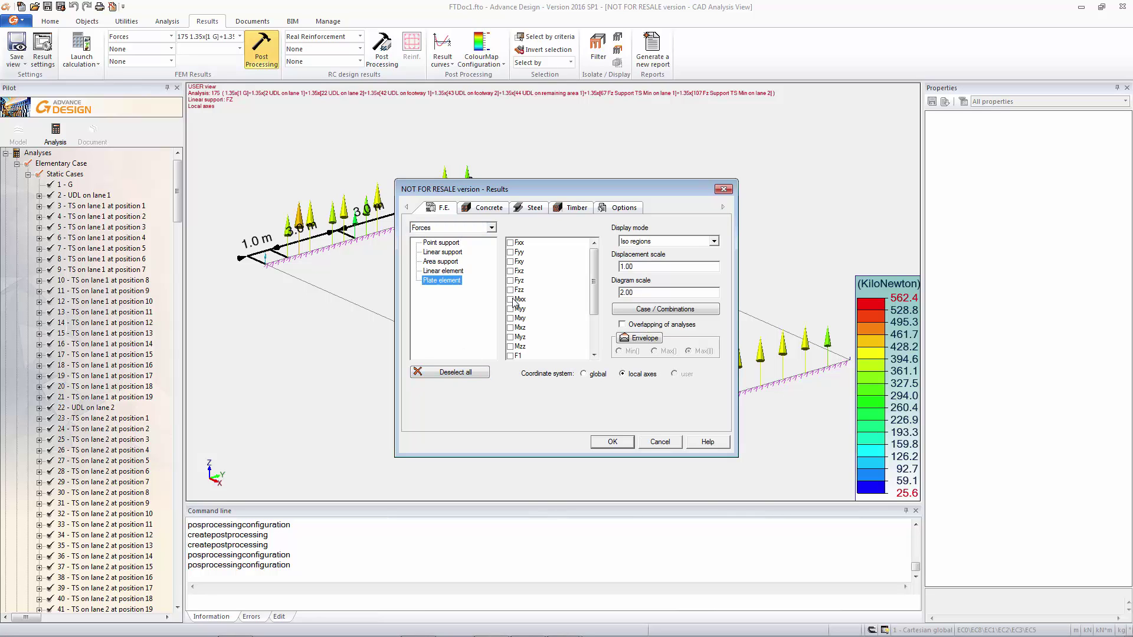
{"action": "left_click", "coordinate": [513, 299]}
{"action": "left_click", "coordinate": [639, 338]}
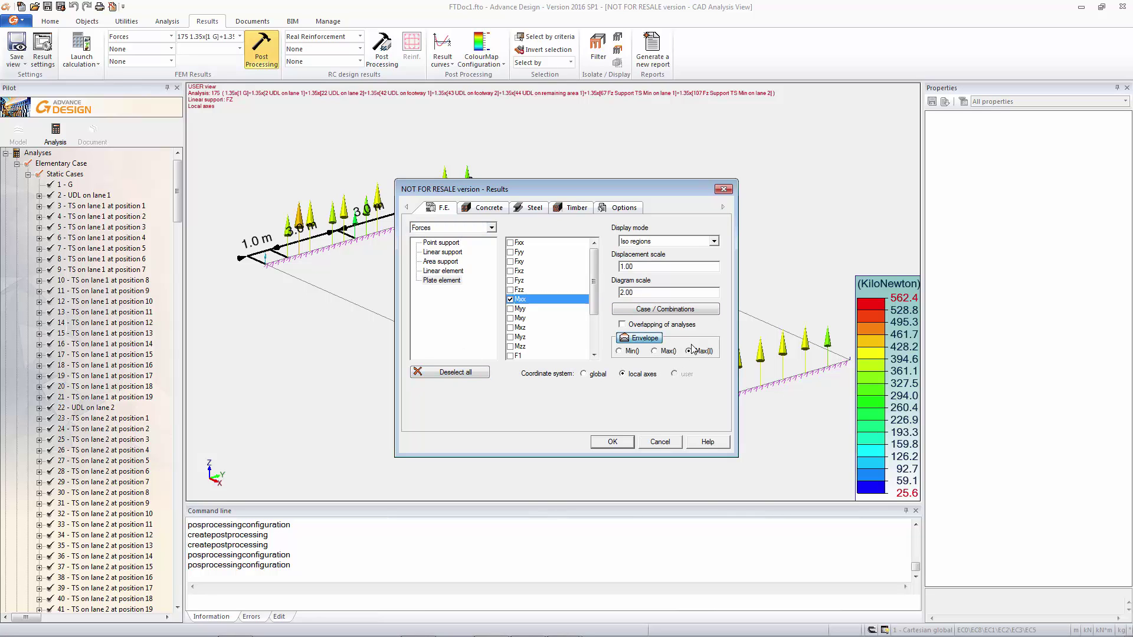
{"action": "left_click", "coordinate": [613, 441]}
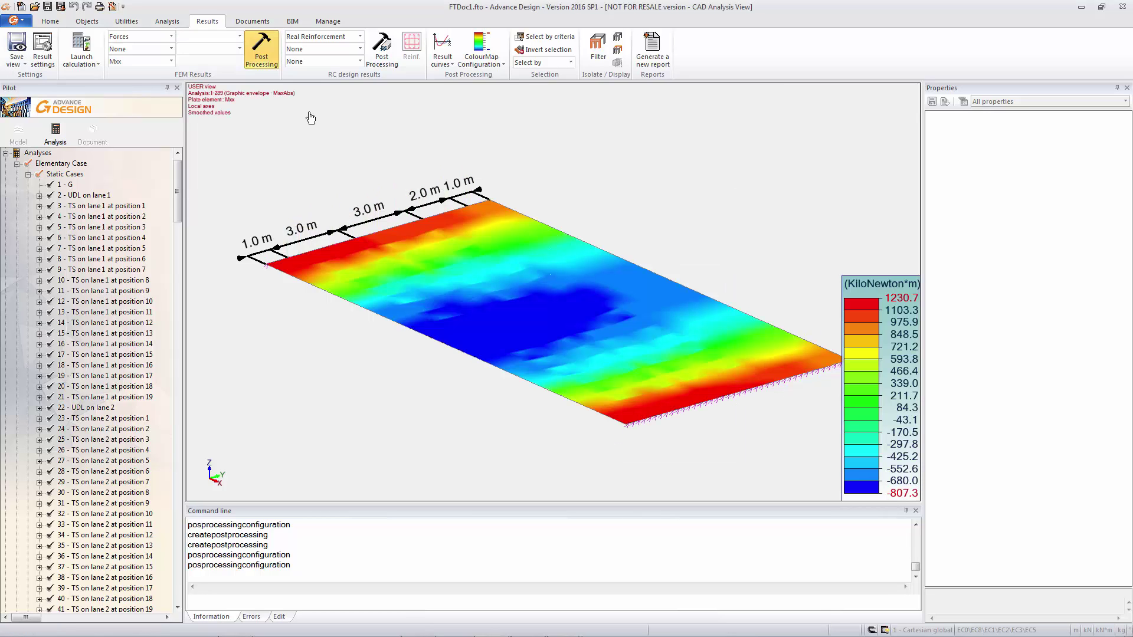
Map the plate's Axb required reinforcement envelope.
{"action": "left_click", "coordinate": [359, 37]}
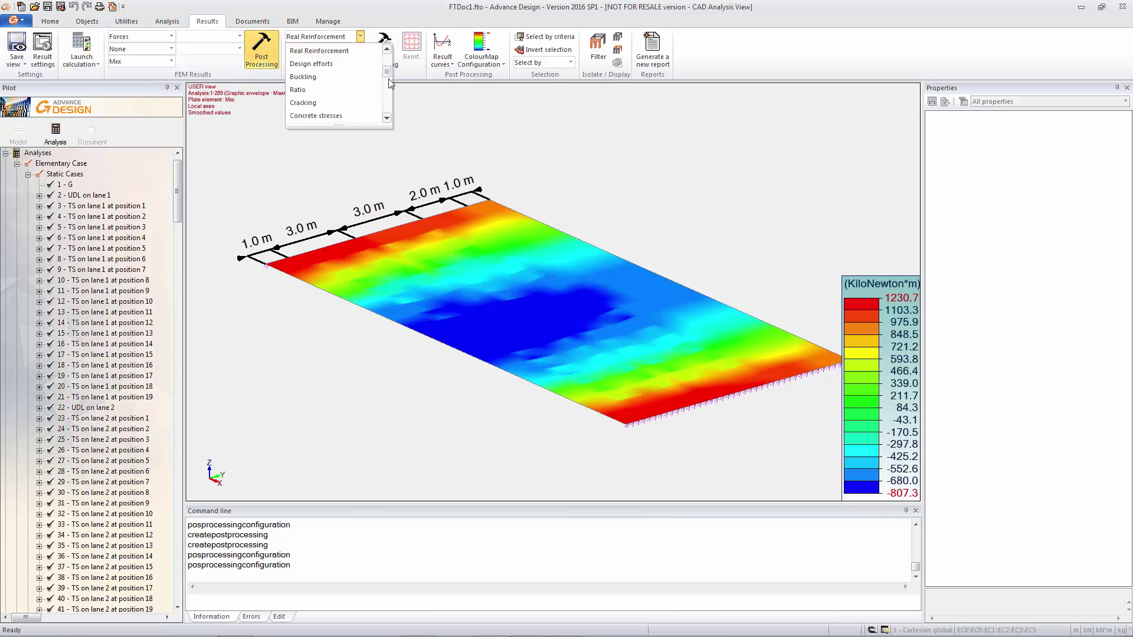
{"action": "left_click", "coordinate": [312, 51]}
{"action": "left_click", "coordinate": [360, 61]}
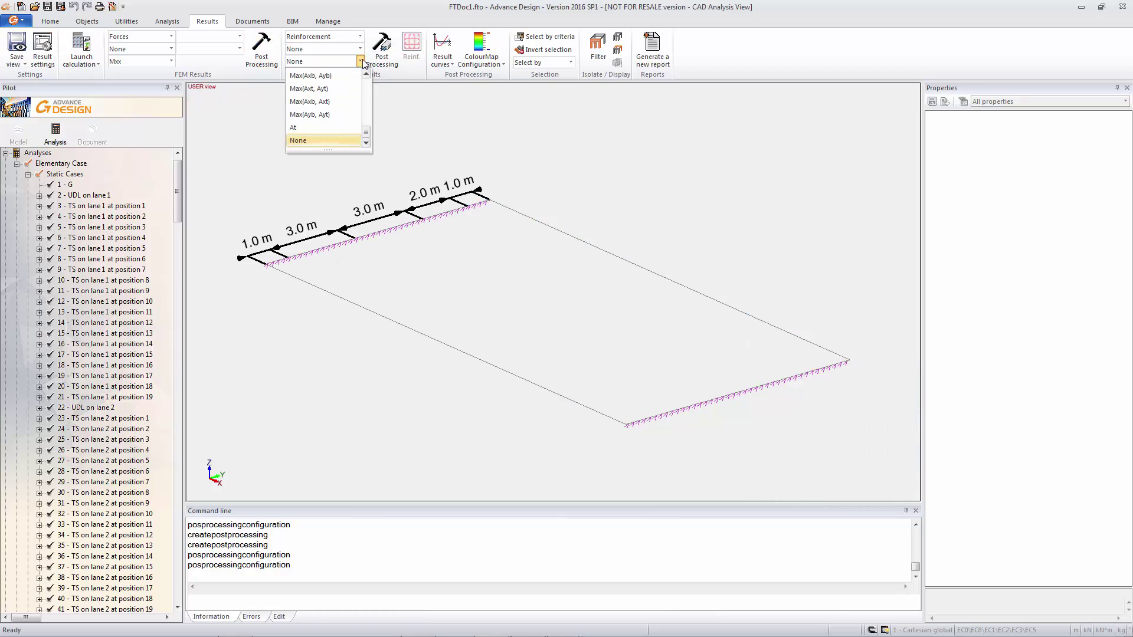
{"action": "scroll", "coordinate": [361, 94], "scroll_direction": "up", "scroll_amount": 3}
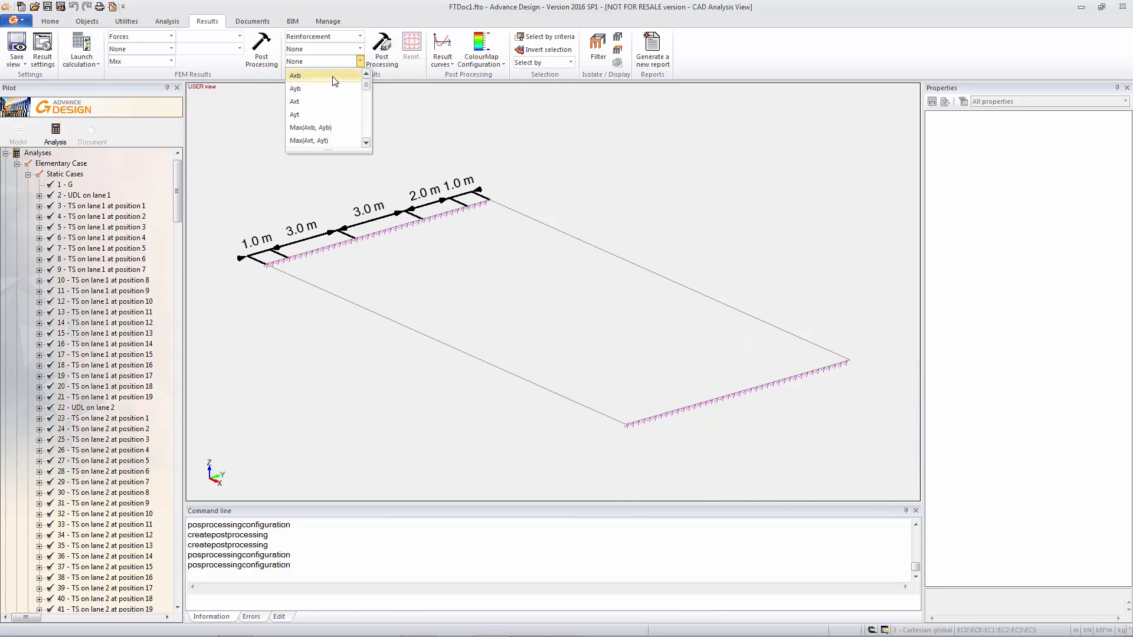
{"action": "left_click", "coordinate": [334, 76]}
{"action": "left_click", "coordinate": [383, 50]}
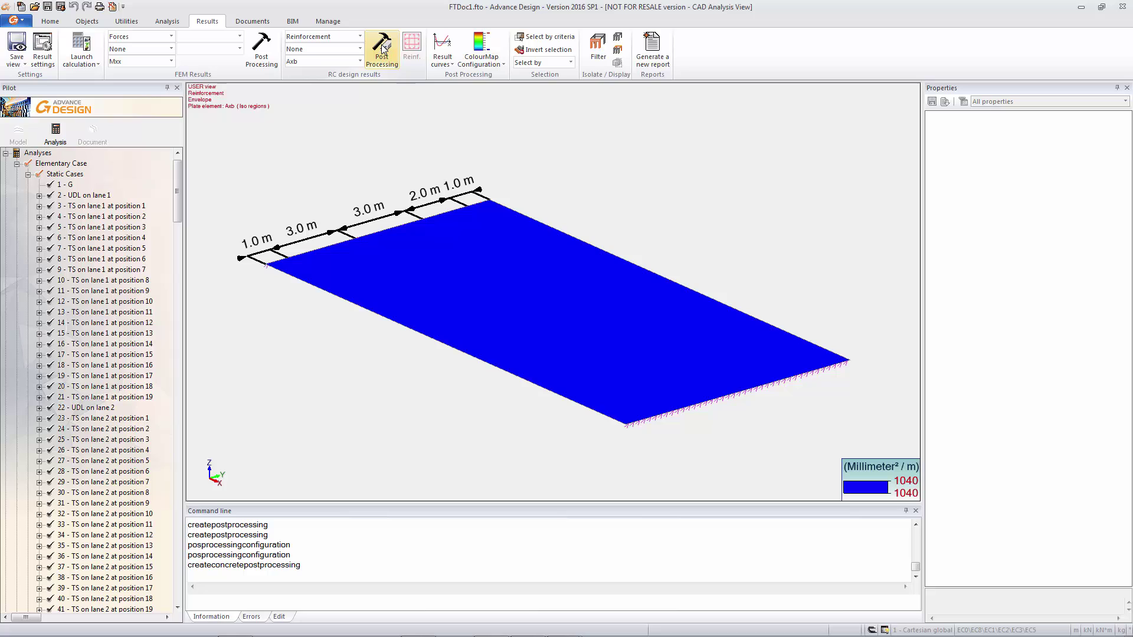
Switch the reinforcement map to Ayb, ranging from 1040 to 3663 mm²/m.
{"action": "left_click", "coordinate": [360, 61]}
{"action": "left_click", "coordinate": [343, 88]}
{"action": "left_click", "coordinate": [378, 51]}
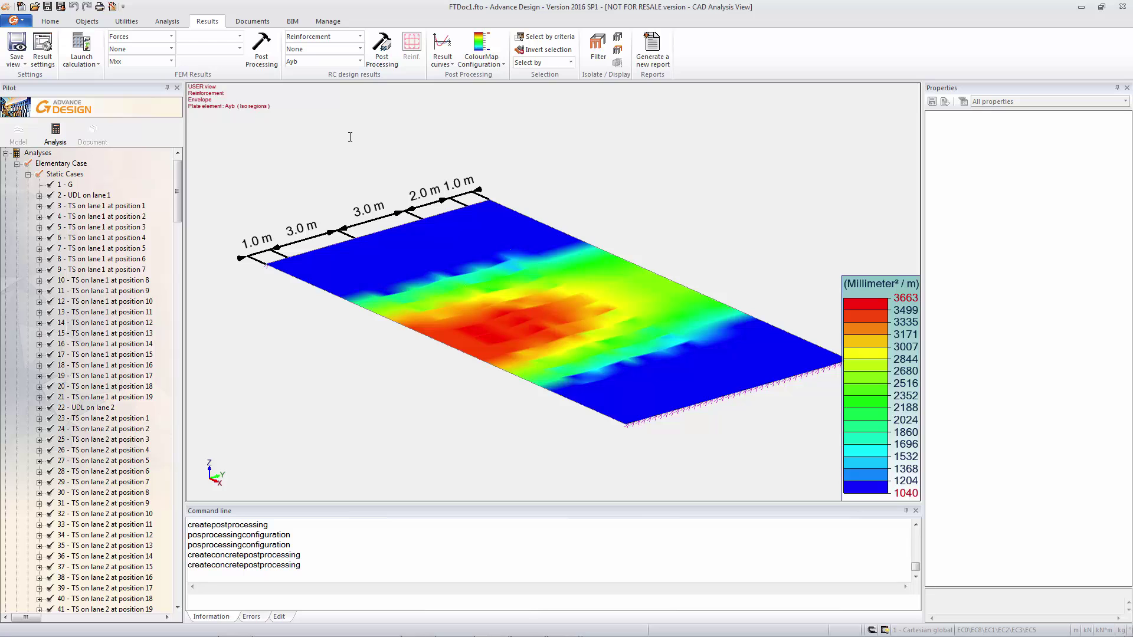
Return to the model, select the plate in top view and open its reinforcement definition.
{"action": "left_click", "coordinate": [20, 131]}
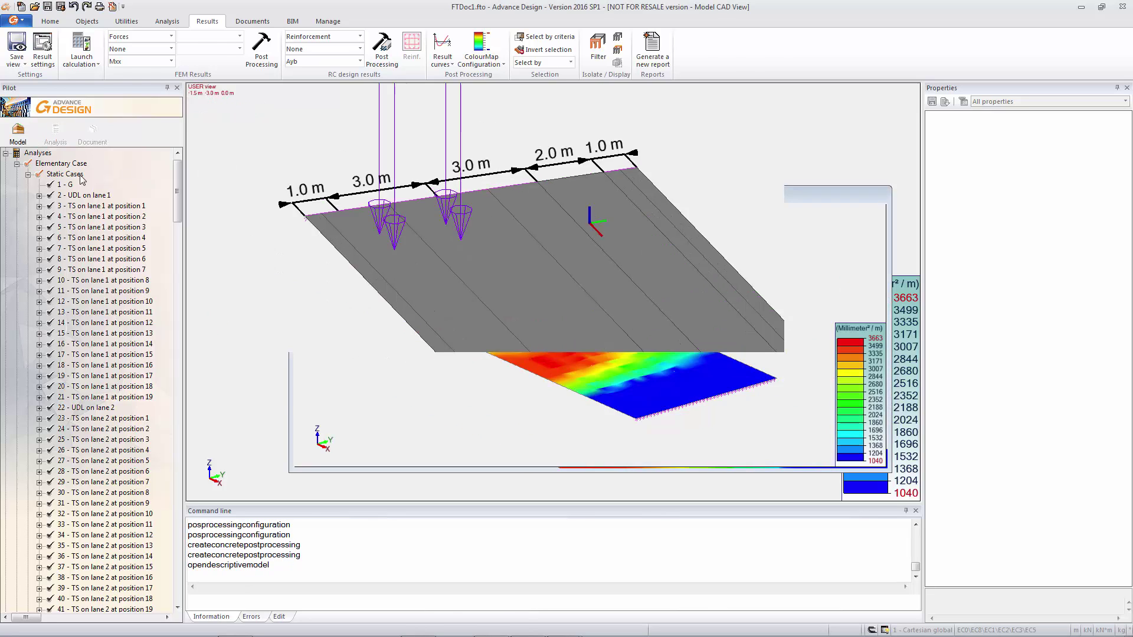
{"action": "left_click", "coordinate": [439, 300]}
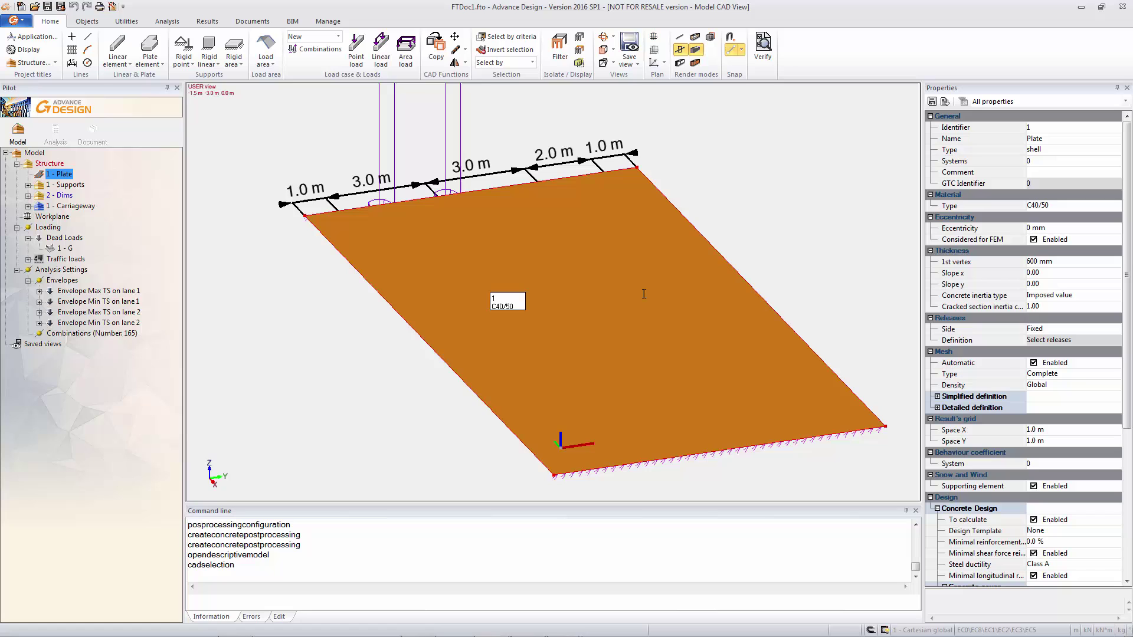
{"action": "key", "text": "t"}
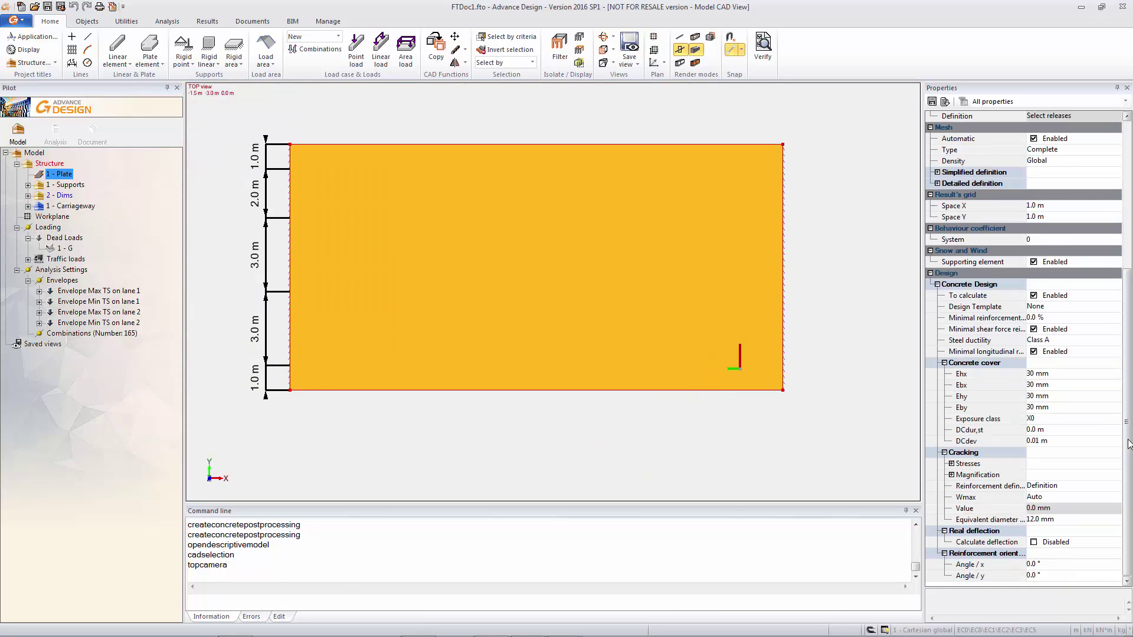
{"action": "left_click", "coordinate": [1127, 443]}
{"action": "left_click", "coordinate": [1050, 486]}
{"action": "left_click", "coordinate": [1034, 487]}
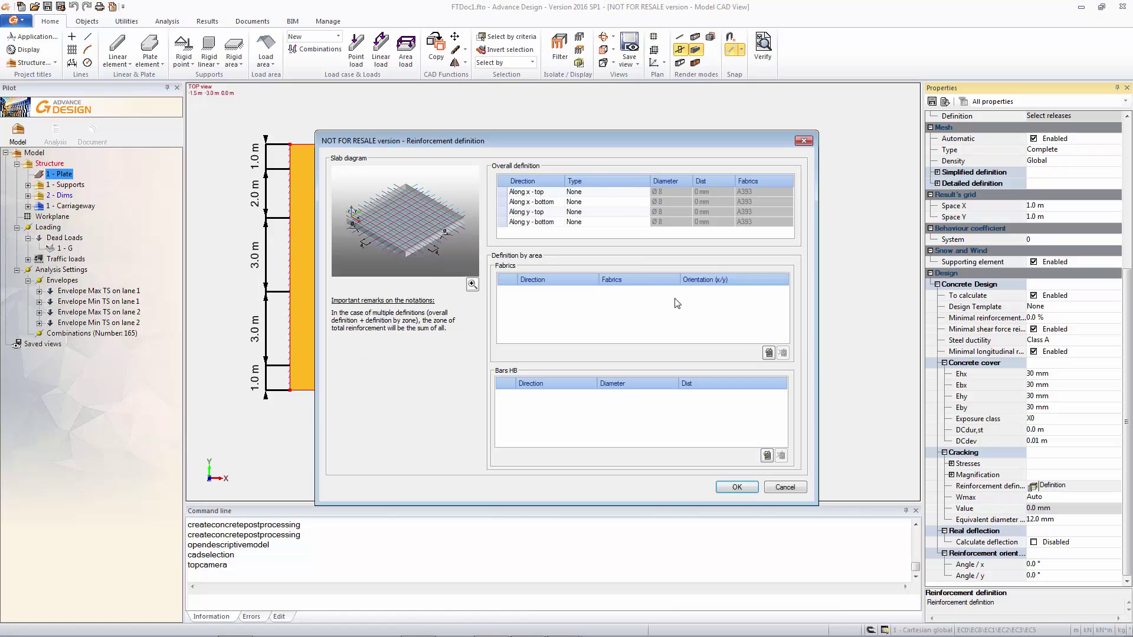
Set all four reinforcement layers to Bars HB with Ø 16 diameter.
{"action": "left_click", "coordinate": [646, 192]}
{"action": "left_click", "coordinate": [590, 212]}
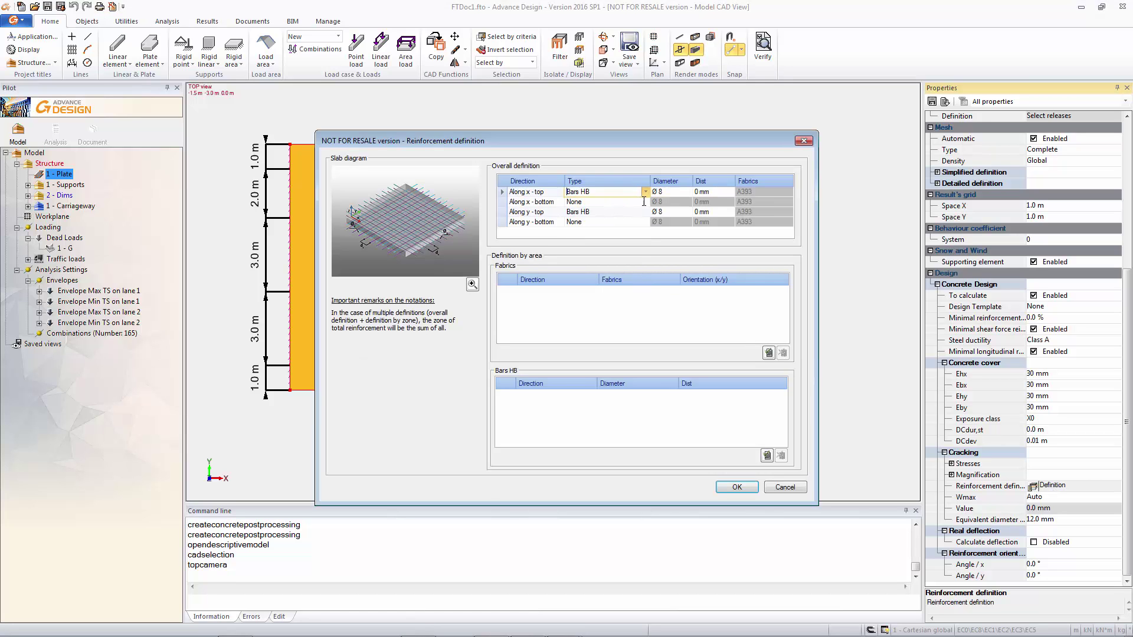
{"action": "left_click", "coordinate": [646, 201]}
{"action": "left_click", "coordinate": [684, 193]}
{"action": "left_click", "coordinate": [664, 223]}
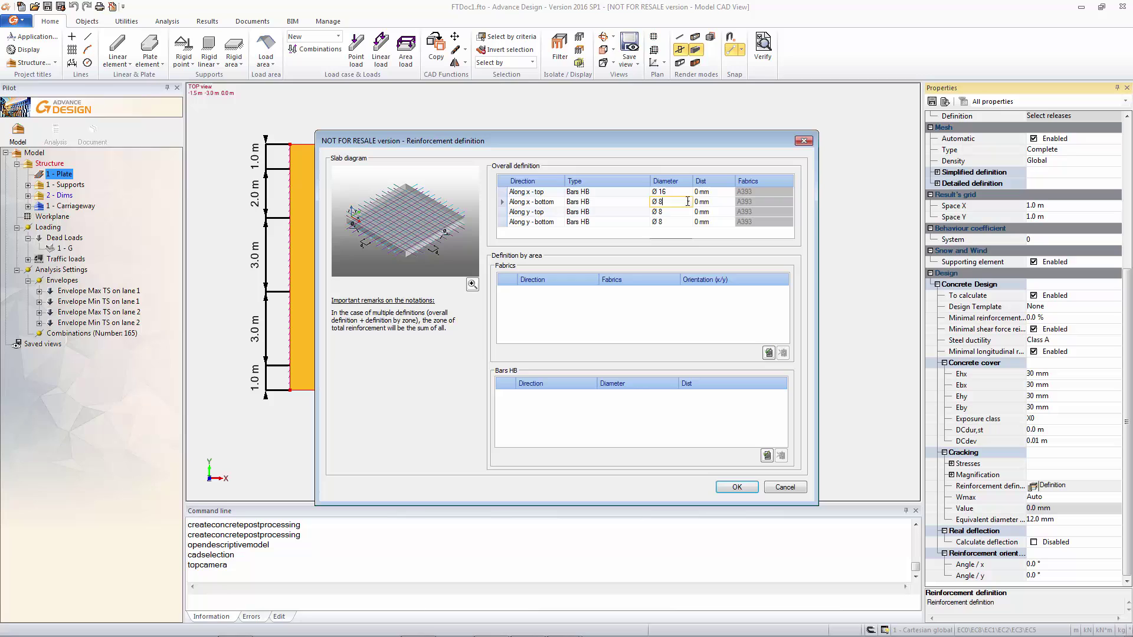
{"action": "left_click", "coordinate": [687, 202]}
{"action": "left_click", "coordinate": [664, 231]}
{"action": "left_click", "coordinate": [687, 212]}
{"action": "left_click", "coordinate": [663, 241]}
{"action": "left_click", "coordinate": [687, 222]}
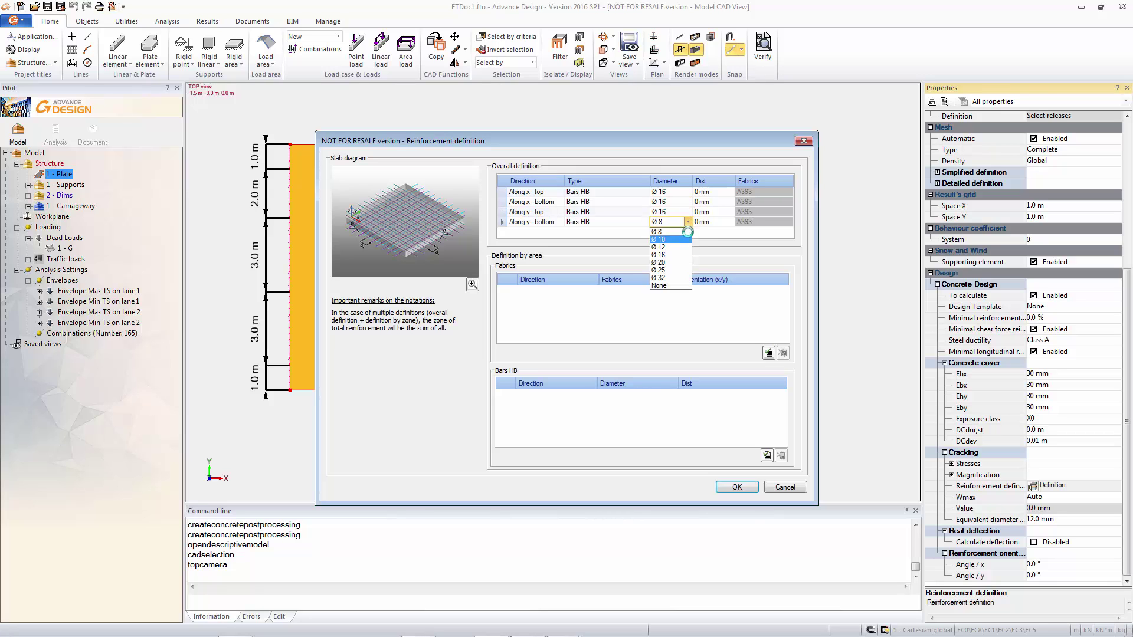
{"action": "left_click", "coordinate": [664, 251]}
Give all four layers 250 mm bar spacing and start an additional Bars HB area.
{"action": "left_click", "coordinate": [702, 191]}
{"action": "type", "text": "250"}
{"action": "key", "text": "Return"}
{"action": "type", "text": "250"}
{"action": "key", "text": "Return"}
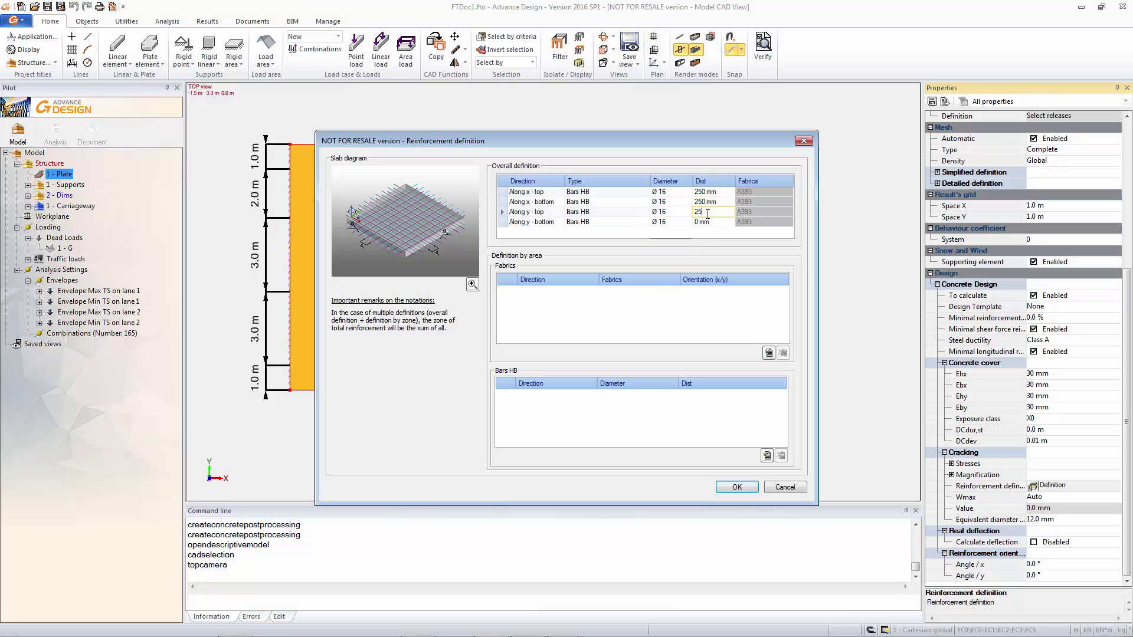
{"action": "type", "text": "250"}
{"action": "key", "text": "Return"}
{"action": "type", "text": "250"}
{"action": "left_click", "coordinate": [766, 455]}
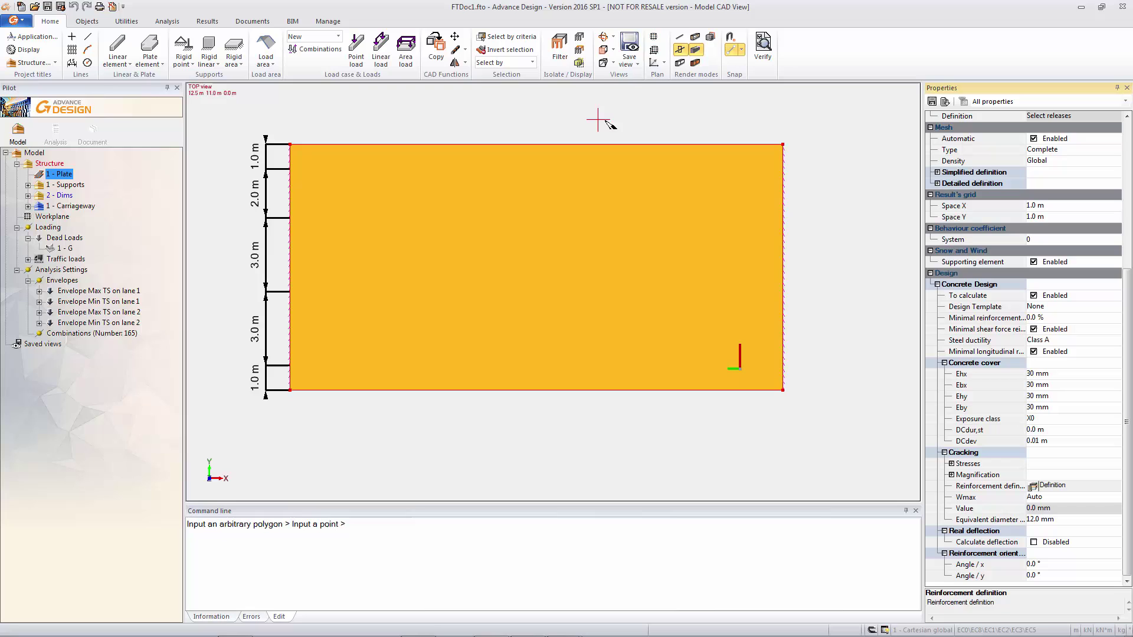
Turn on the snap grid and outline a rectangle from 5 m to 15 m, edge to 7 m.
{"action": "scroll", "coordinate": [599, 119], "scroll_direction": "up", "scroll_amount": 1}
{"action": "left_click", "coordinate": [654, 38]}
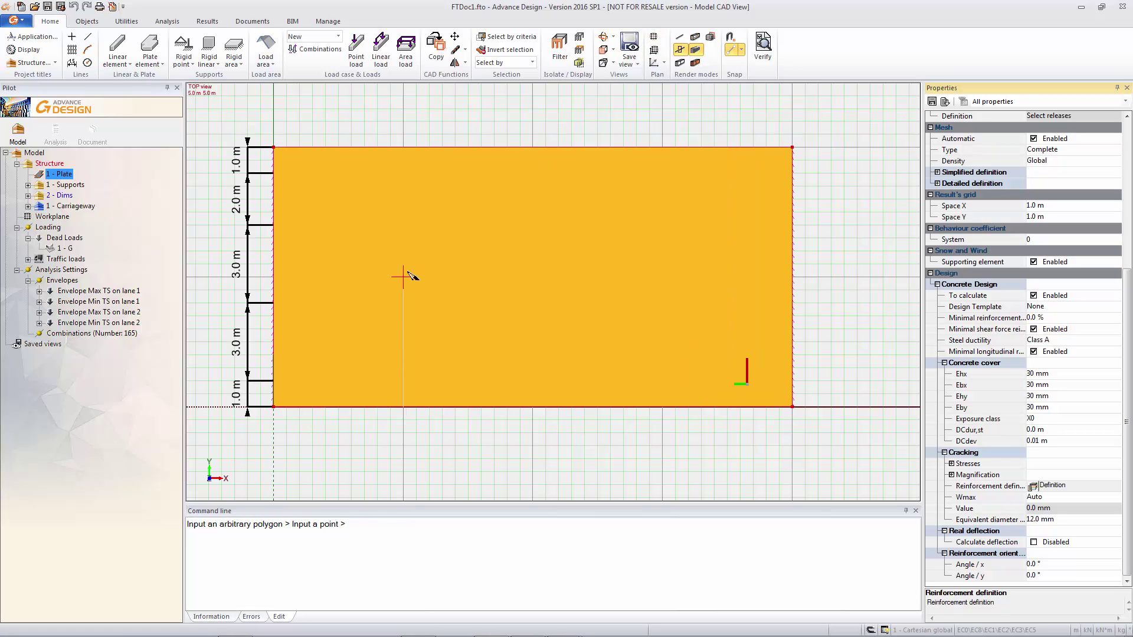
{"action": "left_click", "coordinate": [404, 226]}
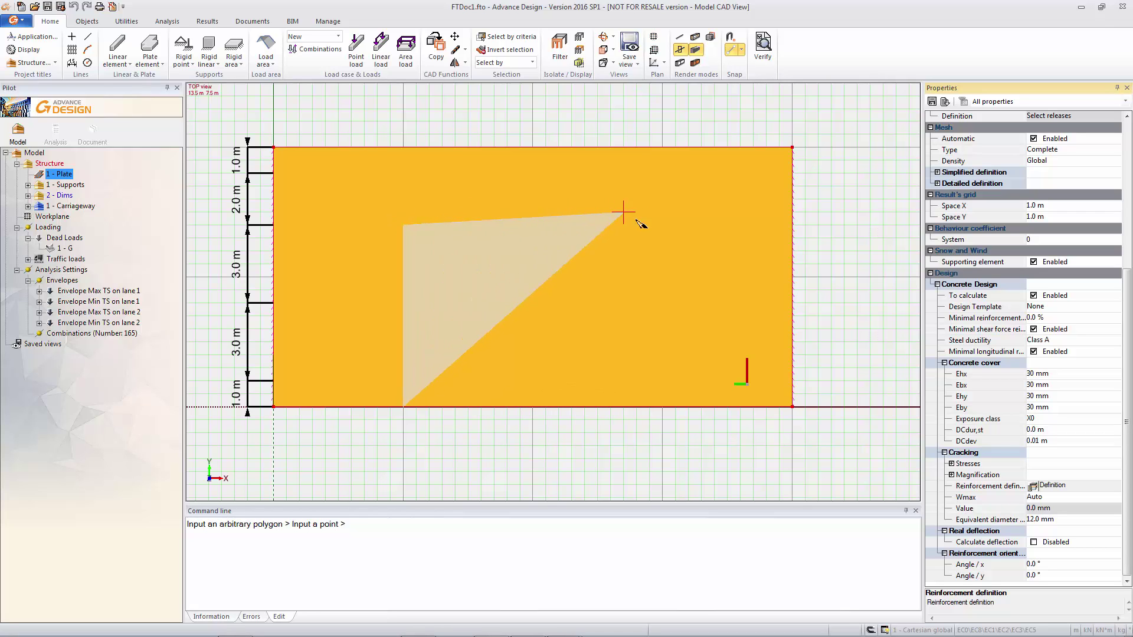
{"action": "left_click", "coordinate": [662, 225]}
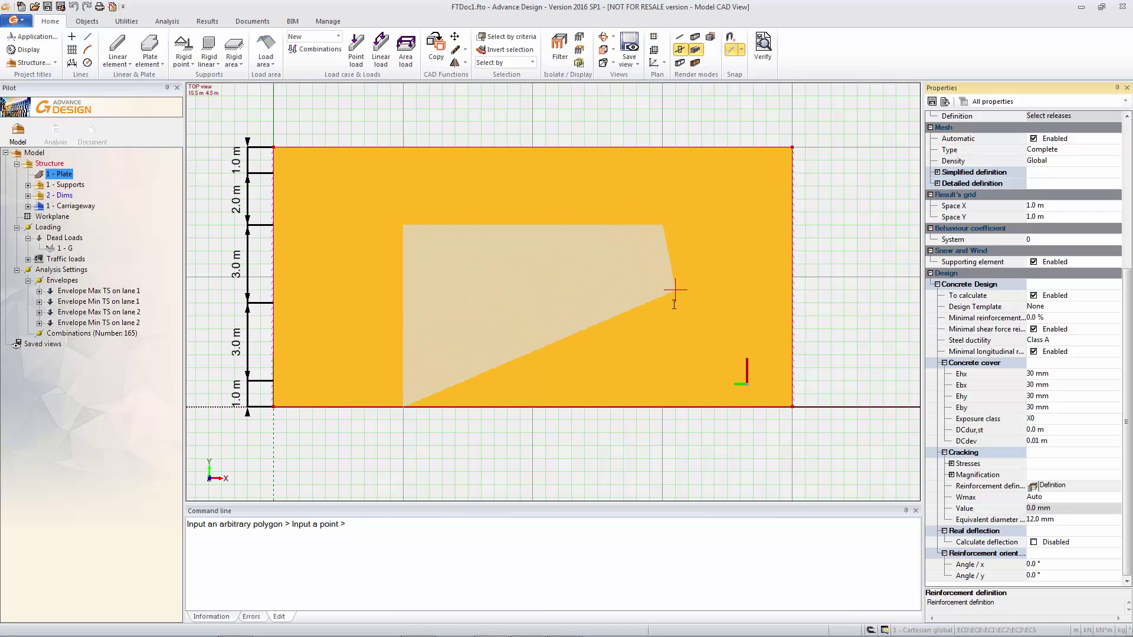
{"action": "left_click", "coordinate": [663, 408]}
{"action": "key", "text": "Return"}
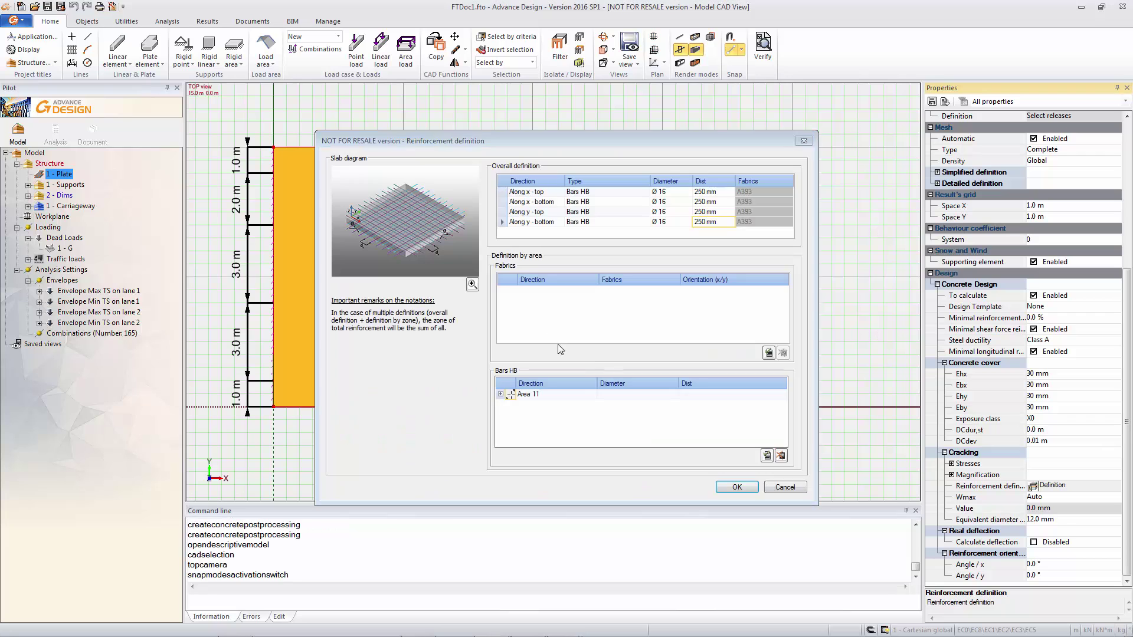
Set Area 11's x-bottom, y-top and y-bottom bars to Ø 16, confirm, and deselect the plate.
{"action": "left_click", "coordinate": [500, 394]}
{"action": "left_click", "coordinate": [675, 414]}
{"action": "left_click", "coordinate": [676, 420]}
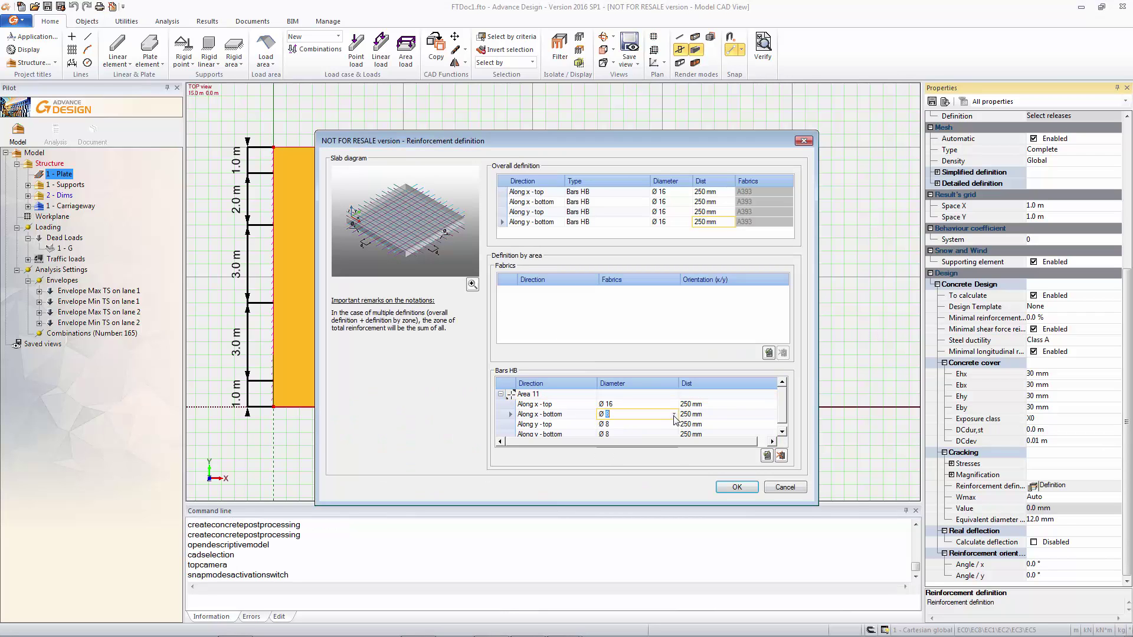
{"action": "left_click", "coordinate": [674, 414]}
{"action": "left_click", "coordinate": [637, 452]}
{"action": "left_click", "coordinate": [674, 424]}
{"action": "left_click", "coordinate": [637, 462]}
{"action": "left_click", "coordinate": [675, 434]}
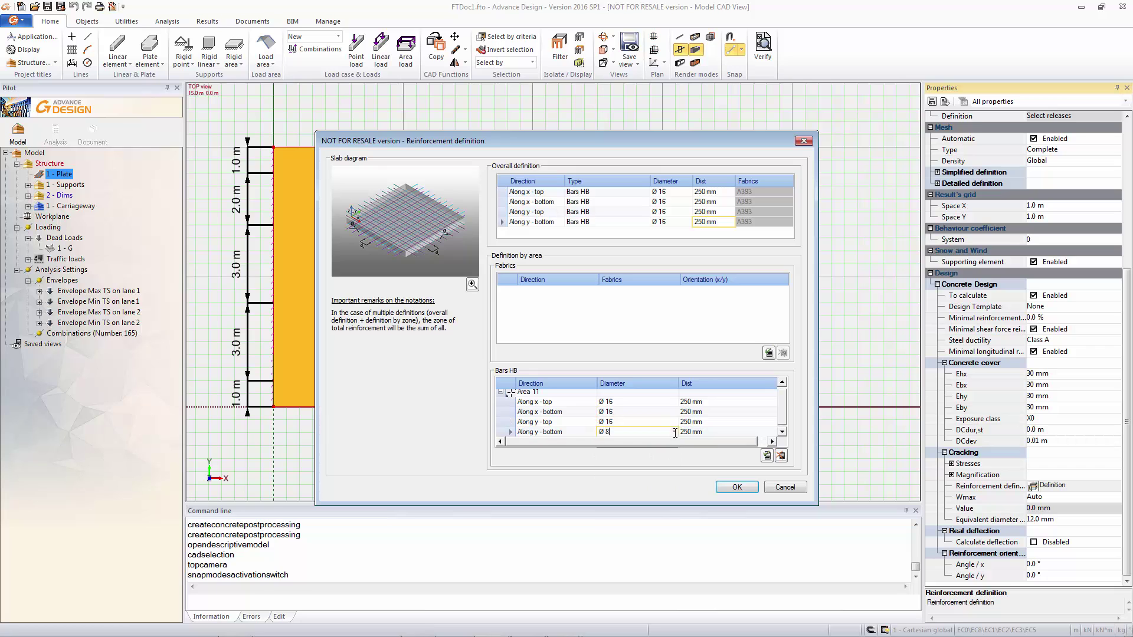
{"action": "left_click", "coordinate": [675, 433]}
{"action": "left_click", "coordinate": [637, 462]}
{"action": "left_click", "coordinate": [737, 487]}
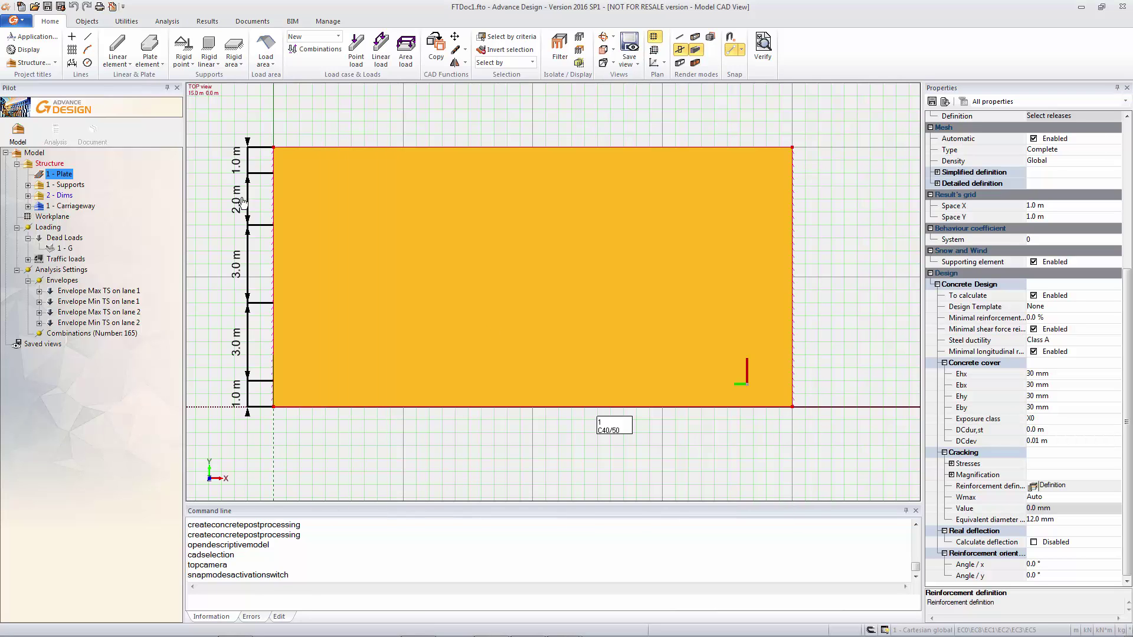
{"action": "key", "text": "Escape"}
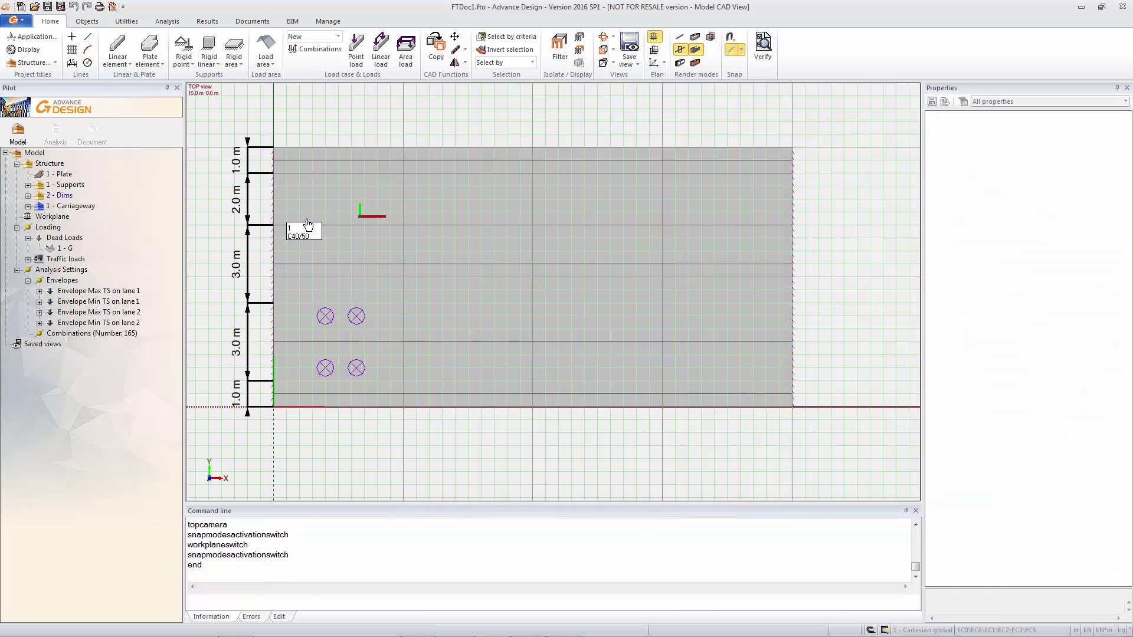
Rerun the calculation with RC Design on a newly created analysis model.
{"action": "left_click", "coordinate": [56, 131]}
{"action": "left_click", "coordinate": [514, 282]}
{"action": "left_click", "coordinate": [608, 297]}
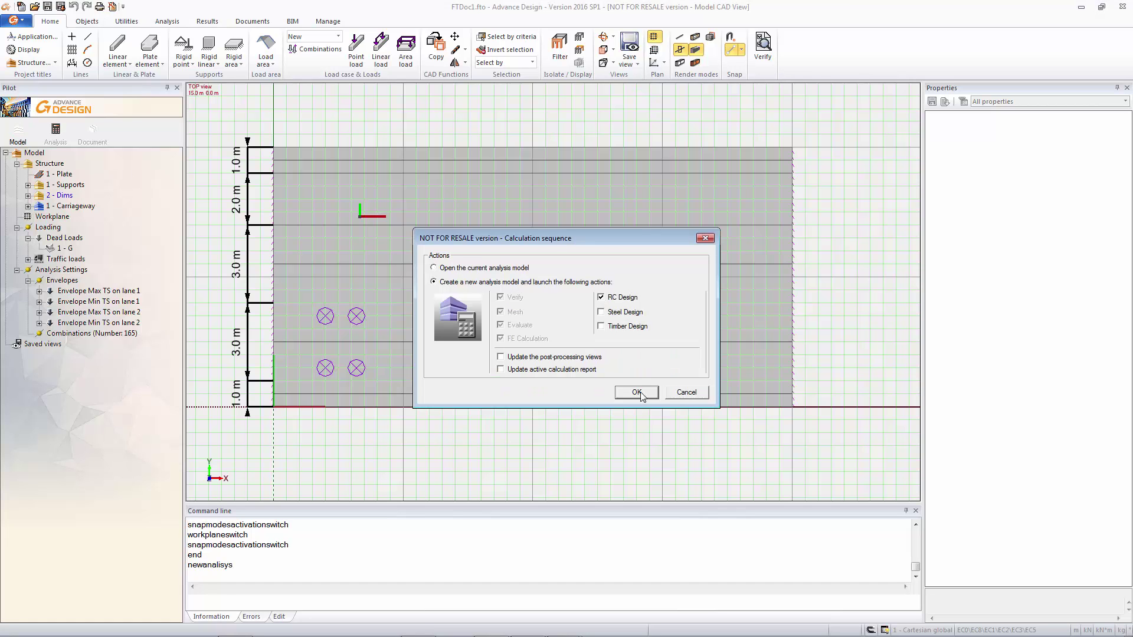
{"action": "left_click", "coordinate": [636, 391]}
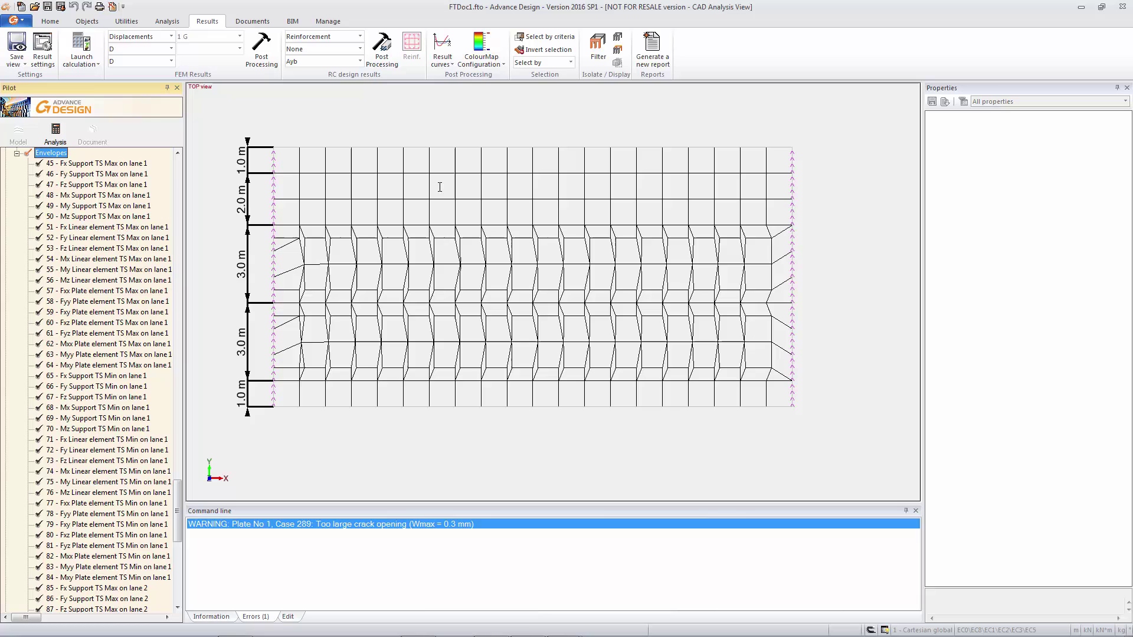
Orbit the model to an angled 3D view and hide the finite element mesh.
{"action": "middle_click_drag", "start_coordinate": [526, 233], "coordinate": [480, 192]}
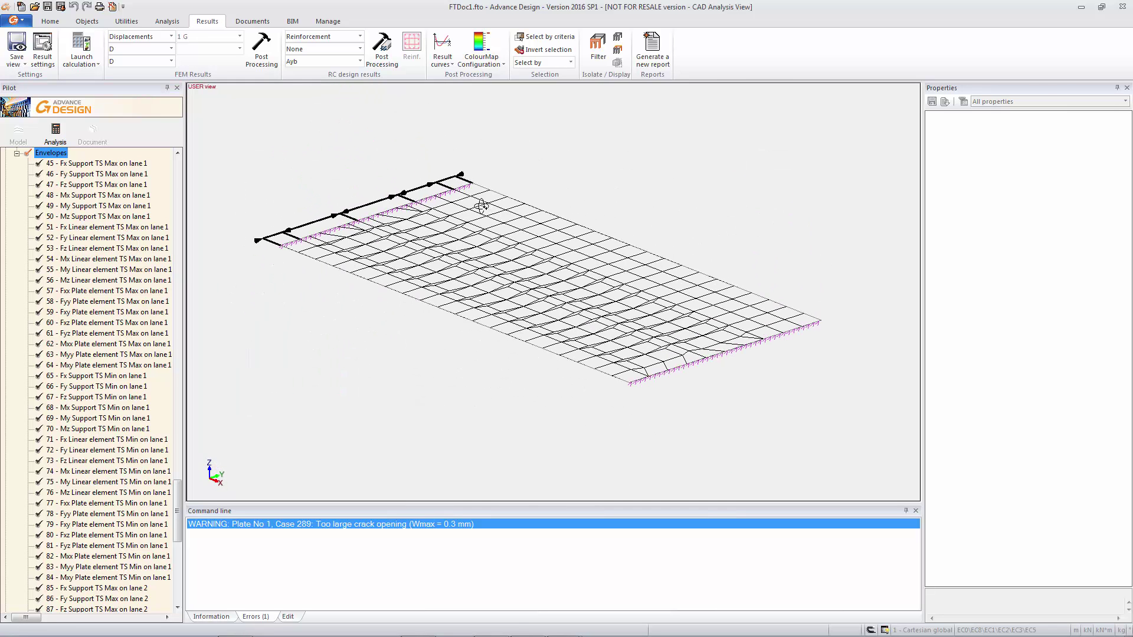
{"action": "right_click", "coordinate": [361, 152]}
{"action": "left_click", "coordinate": [427, 305]}
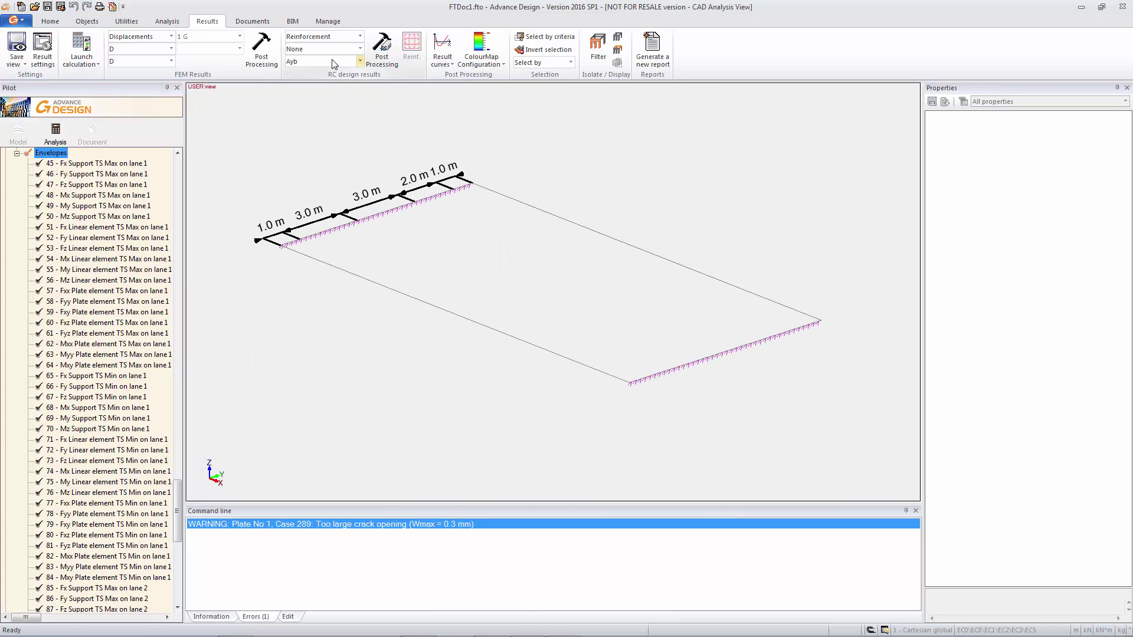
Switch RC results to Real Reinforcement and display the Ayb component on the plate.
{"action": "left_click", "coordinate": [381, 51]}
{"action": "left_click", "coordinate": [359, 37]}
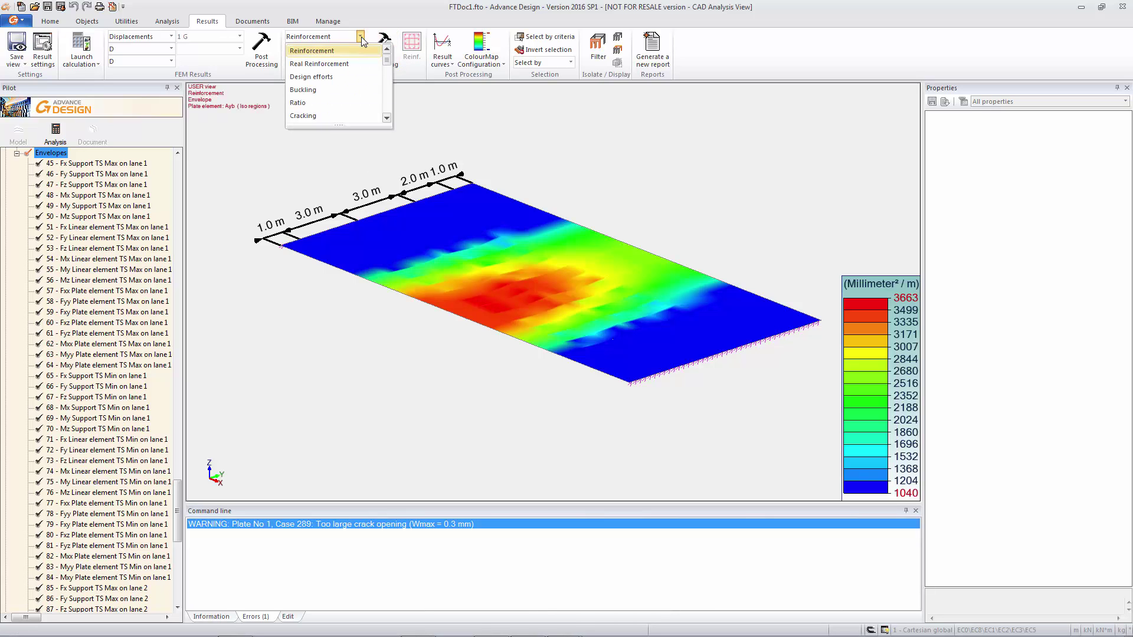
{"action": "left_click", "coordinate": [310, 51]}
{"action": "left_click", "coordinate": [358, 61]}
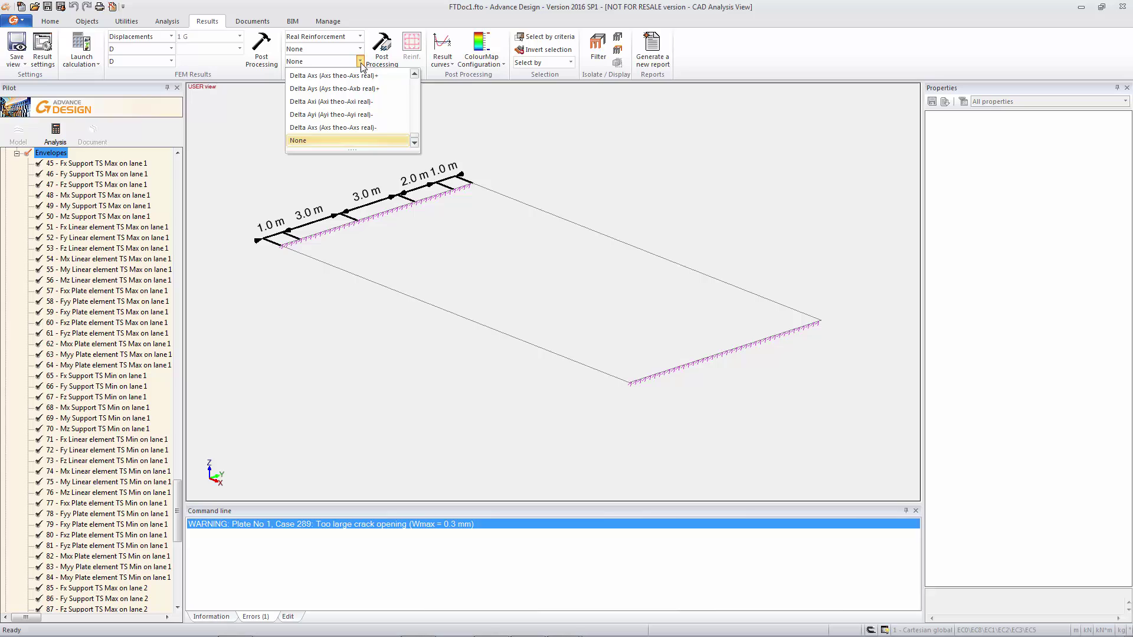
{"action": "left_click_drag", "start_coordinate": [415, 137], "coordinate": [415, 82]}
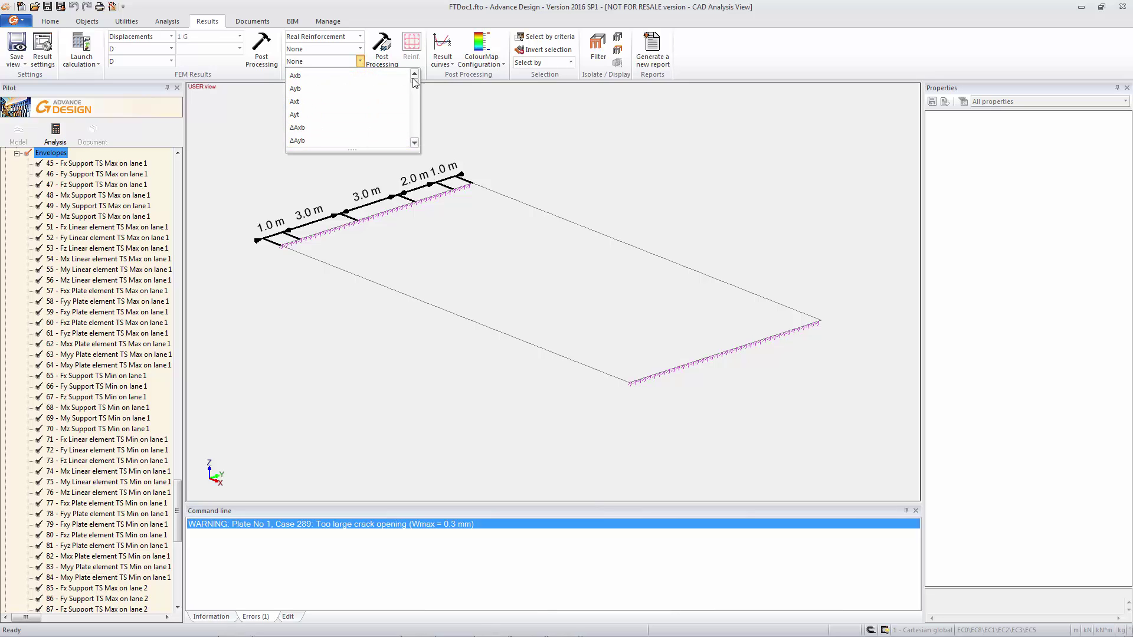
{"action": "left_click", "coordinate": [356, 88]}
{"action": "left_click", "coordinate": [383, 51]}
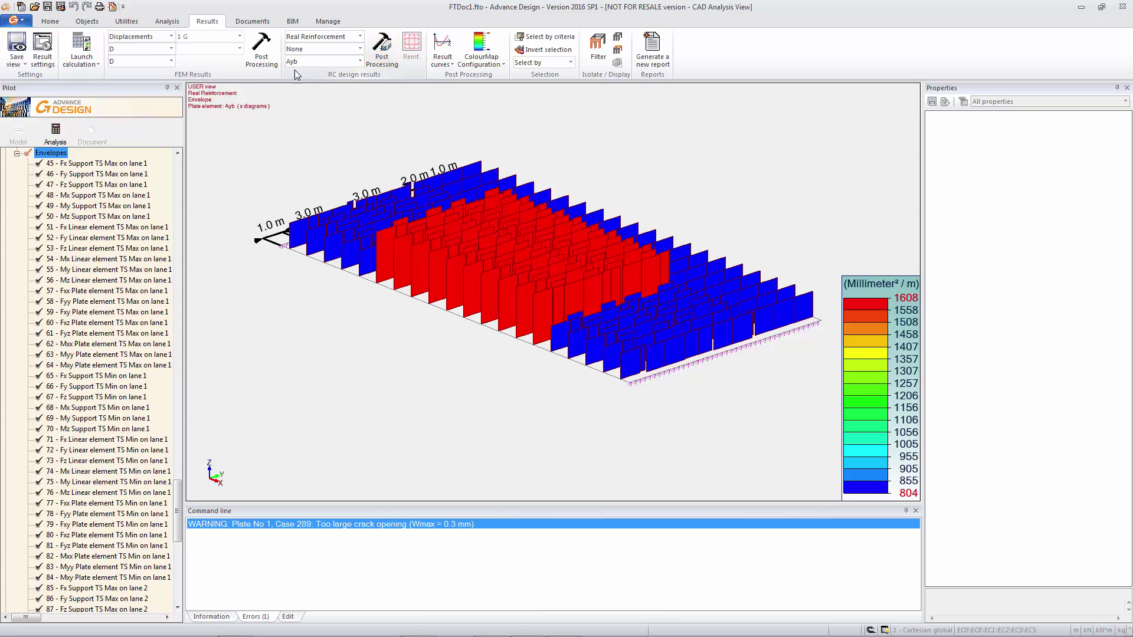
Set the plate reinforcement results display mode to y diagrams.
{"action": "left_click", "coordinate": [42, 50]}
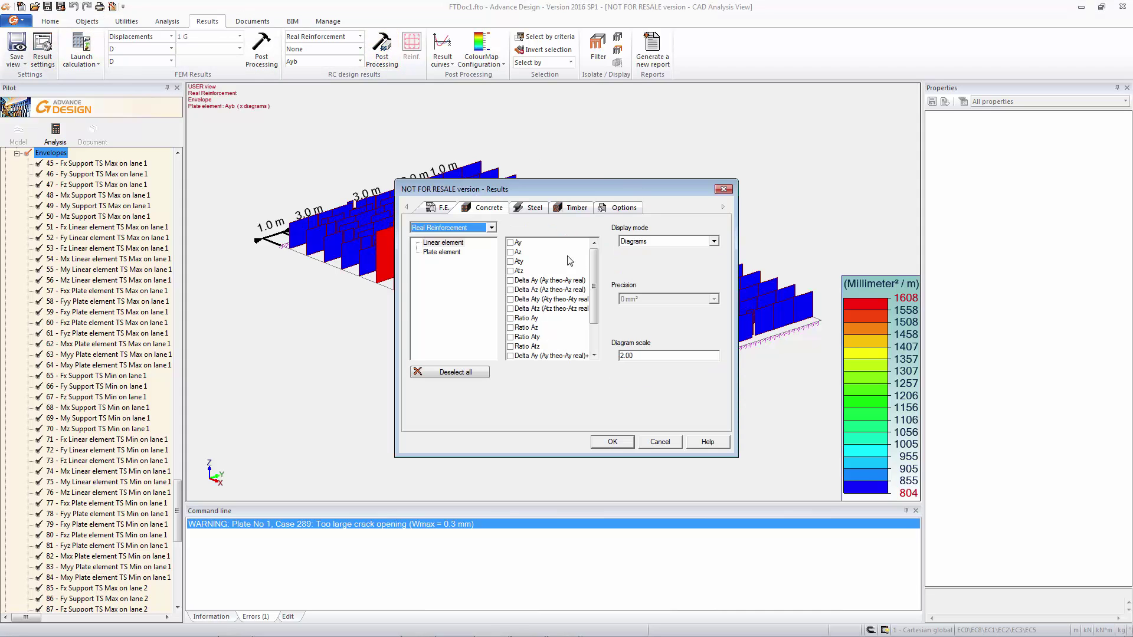
{"action": "left_click", "coordinate": [439, 252]}
{"action": "left_click", "coordinate": [674, 242]}
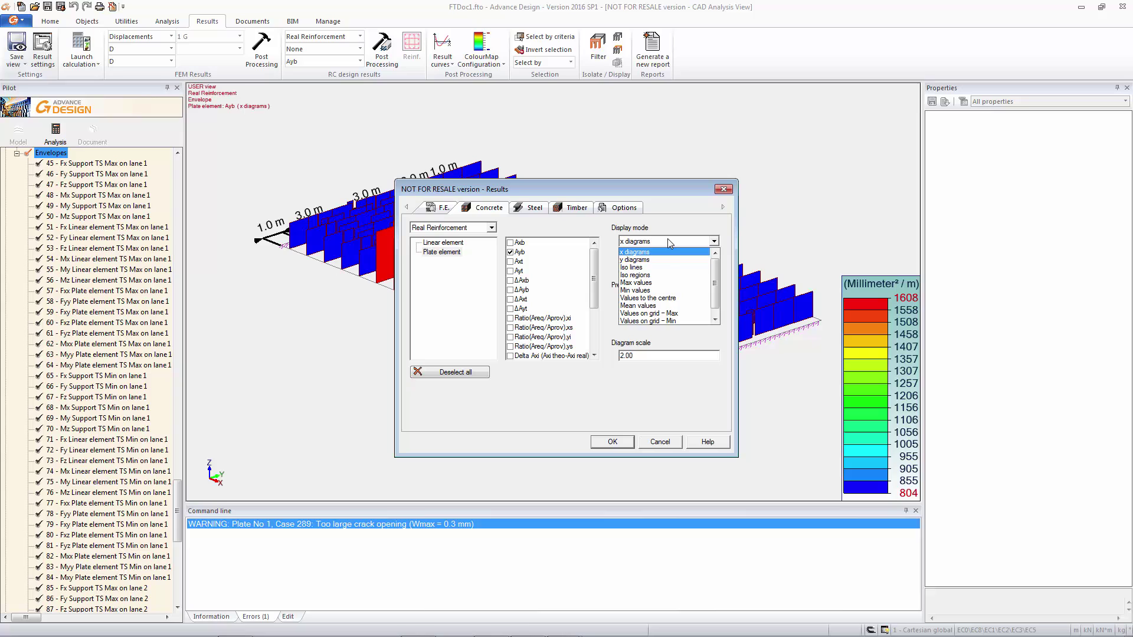
{"action": "left_click", "coordinate": [649, 257]}
{"action": "left_click", "coordinate": [623, 444]}
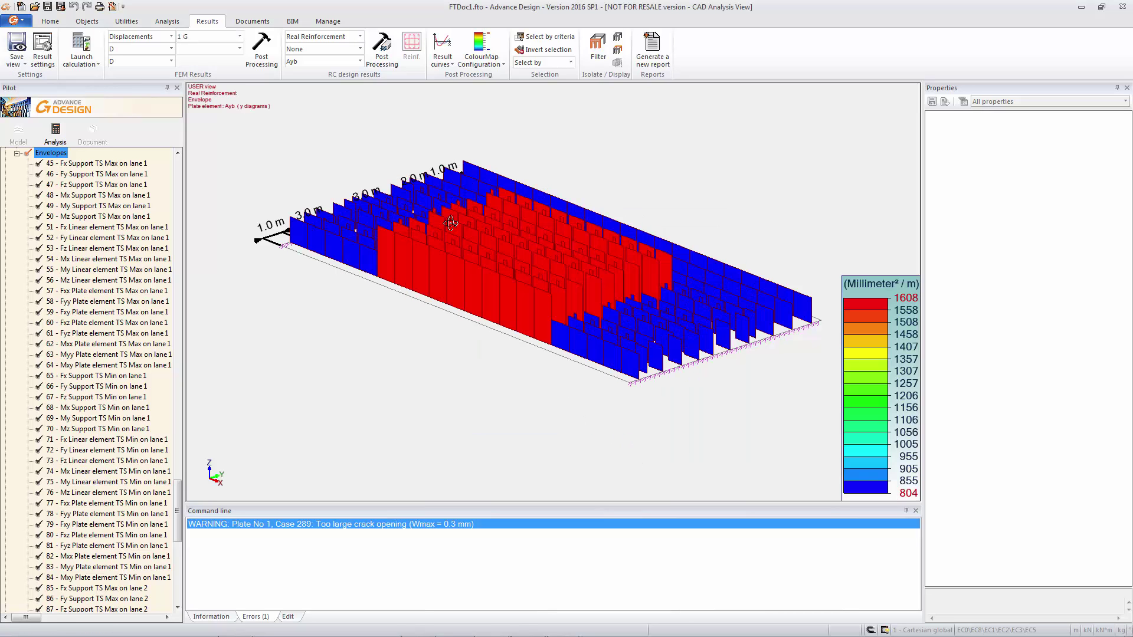
Display the ΔAyb missing-reinforcement diagram, ranging from -568 to 2061 mm²/m.
{"action": "left_click", "coordinate": [360, 62]}
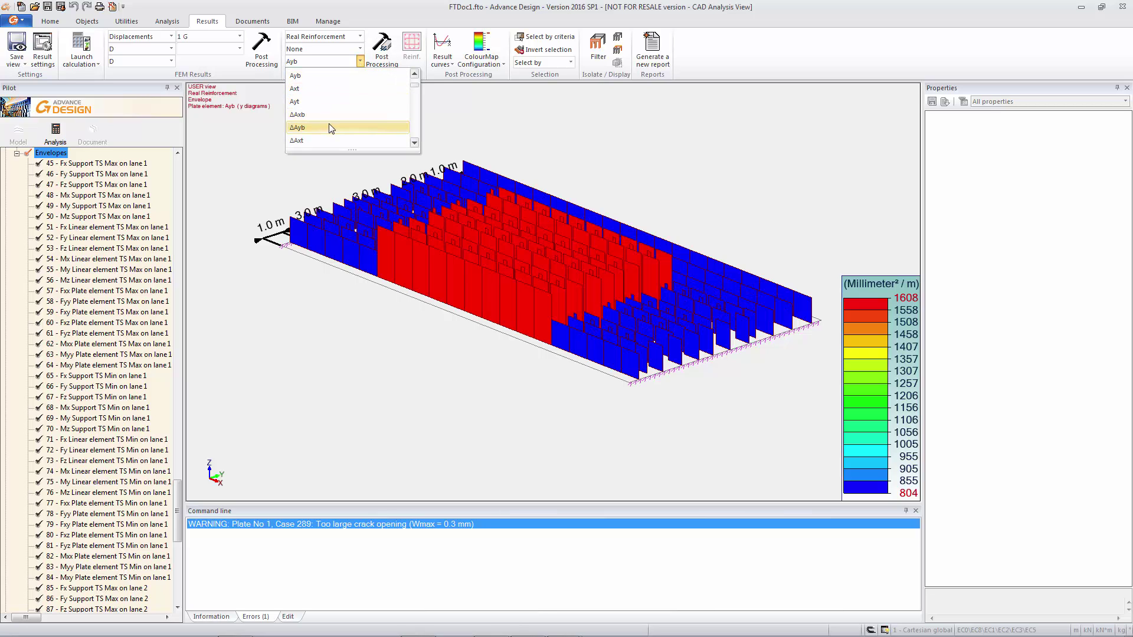
{"action": "left_click", "coordinate": [331, 128]}
{"action": "left_click", "coordinate": [382, 50]}
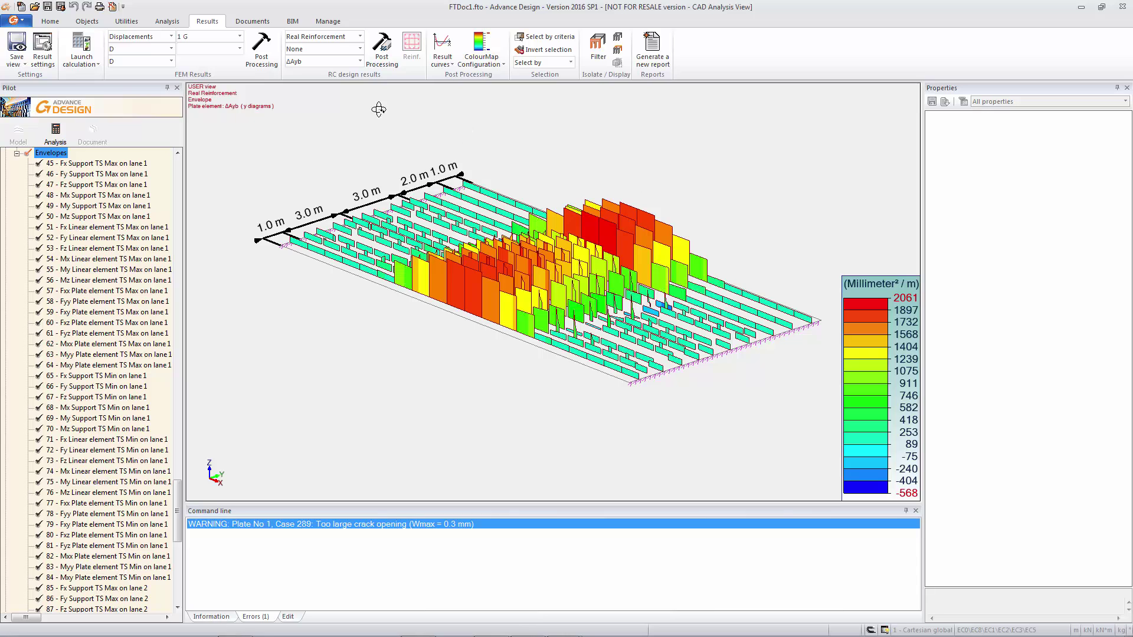
Switch RC results to Cracking and display the wk x crack width map.
{"action": "left_click", "coordinate": [360, 37]}
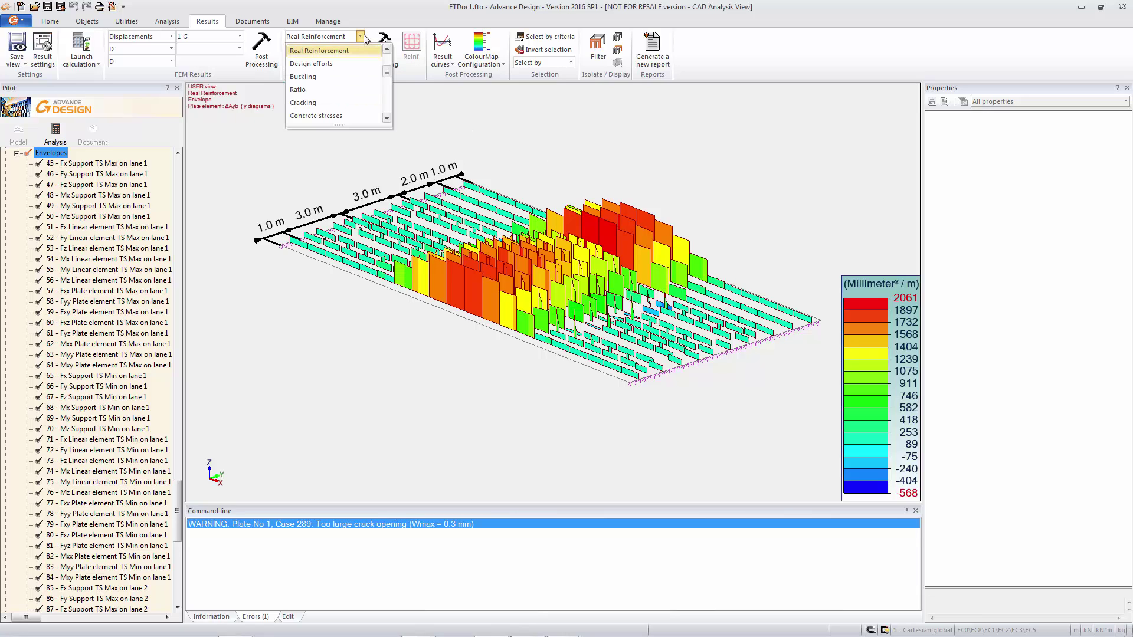
{"action": "left_click", "coordinate": [346, 100]}
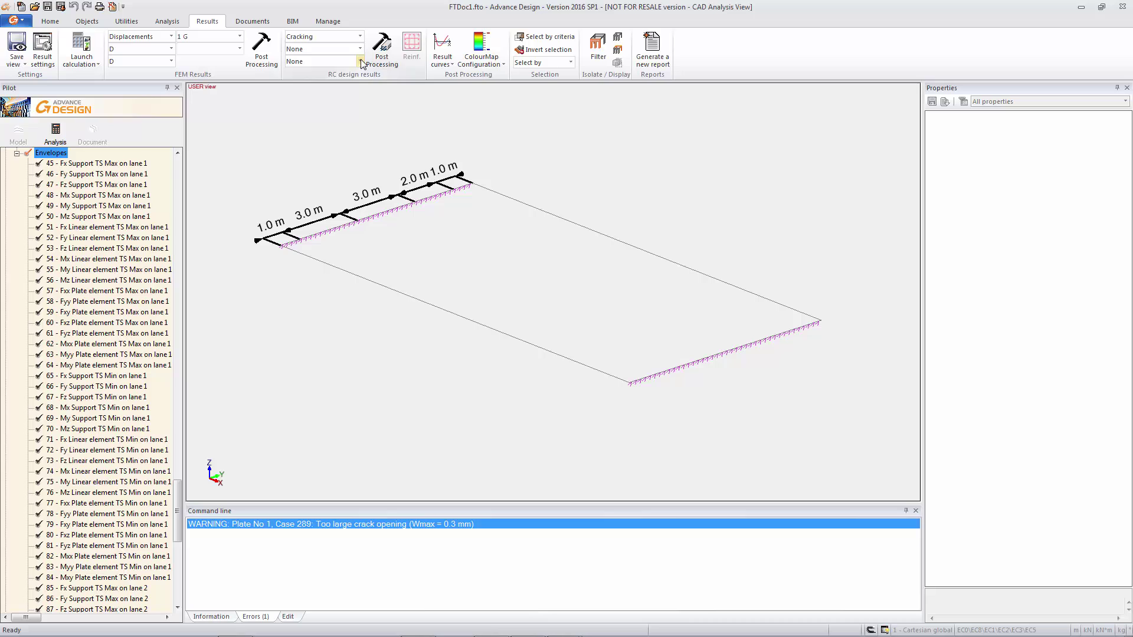
{"action": "left_click", "coordinate": [360, 61]}
{"action": "left_click", "coordinate": [312, 98]}
{"action": "left_click", "coordinate": [381, 51]}
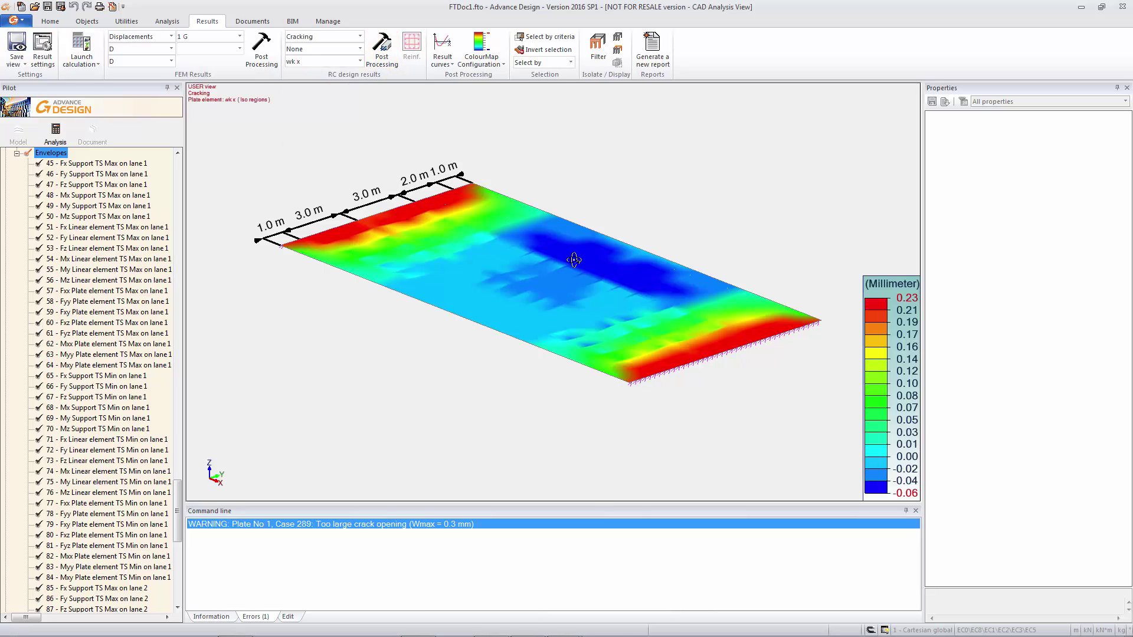
Display the Work ratio x map, then the Work ratio y map.
{"action": "left_click", "coordinate": [360, 61]}
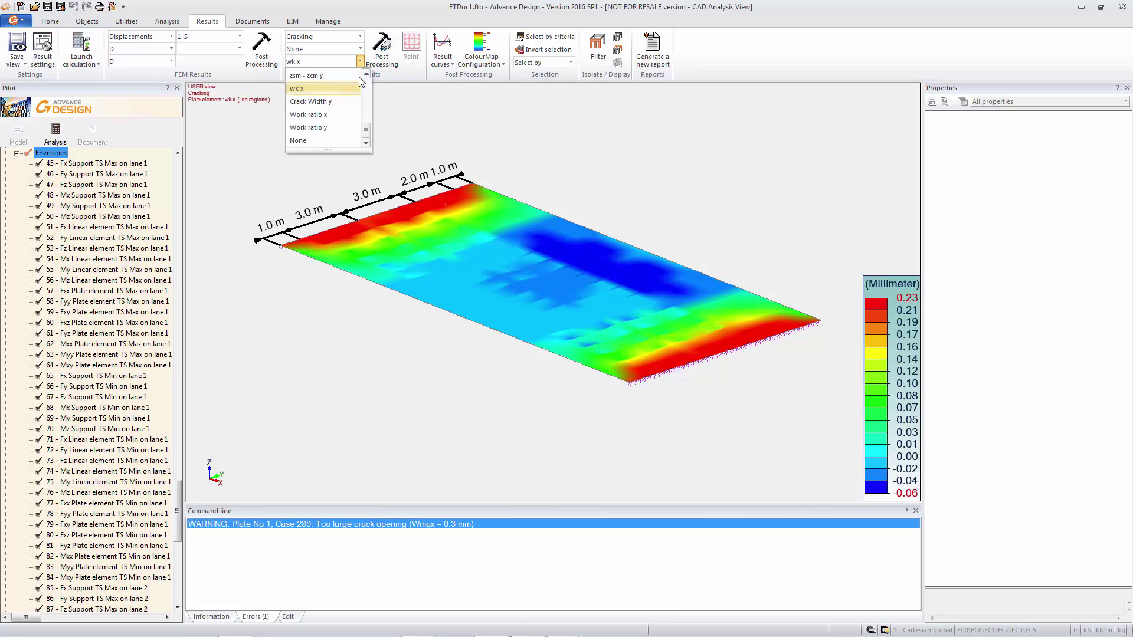
{"action": "left_click", "coordinate": [341, 114]}
{"action": "left_click", "coordinate": [383, 50]}
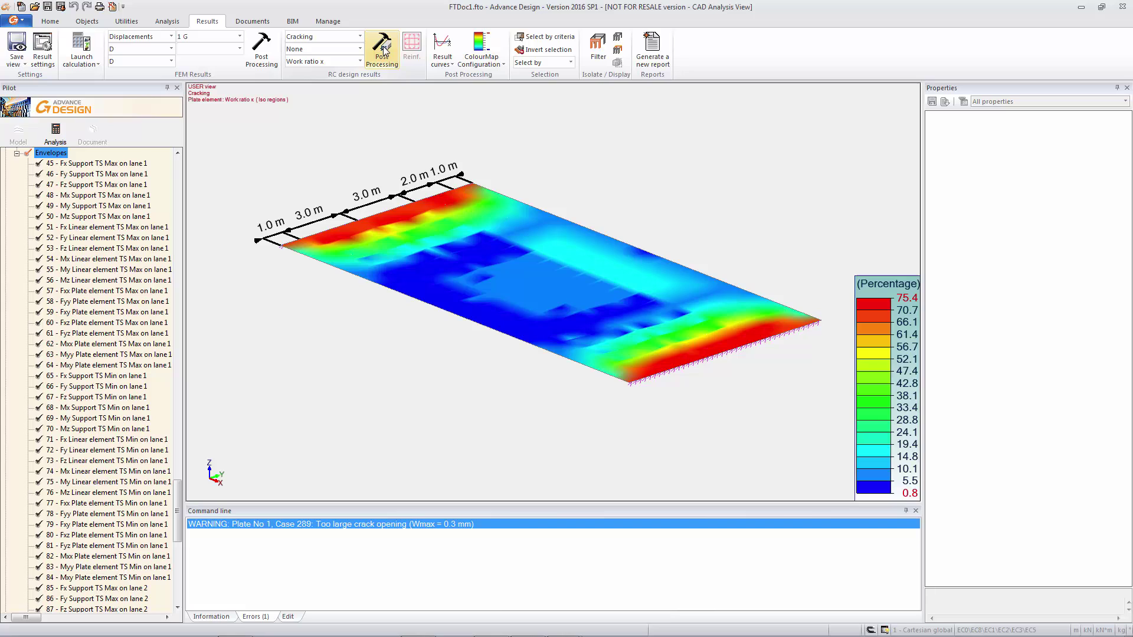
{"action": "left_click", "coordinate": [360, 62]}
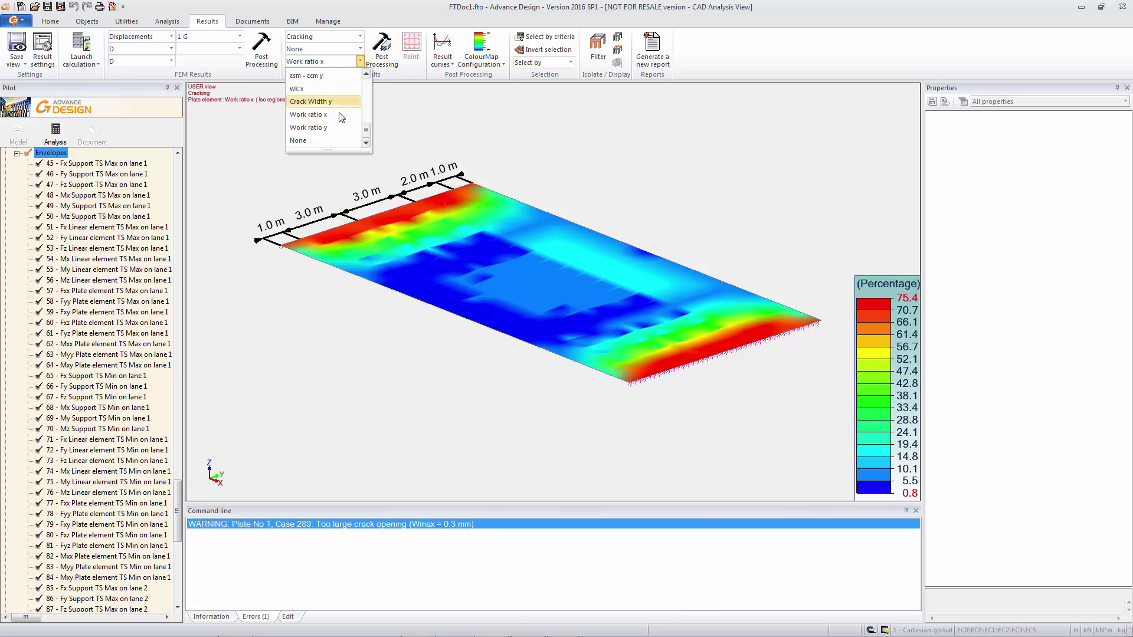
{"action": "left_click", "coordinate": [338, 127]}
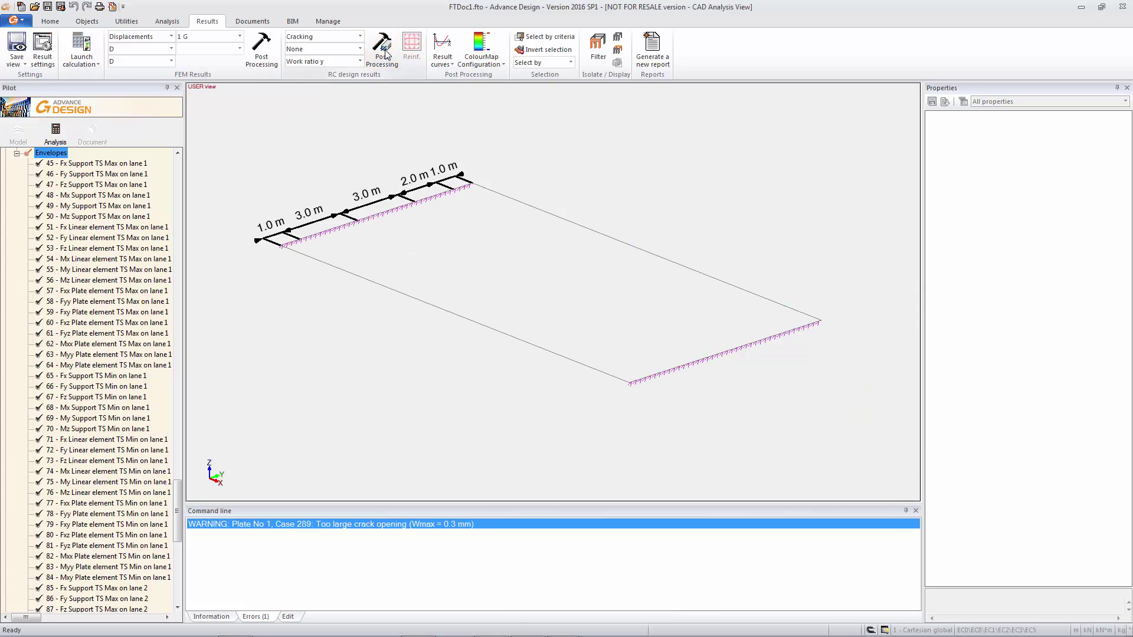
{"action": "left_click", "coordinate": [383, 52]}
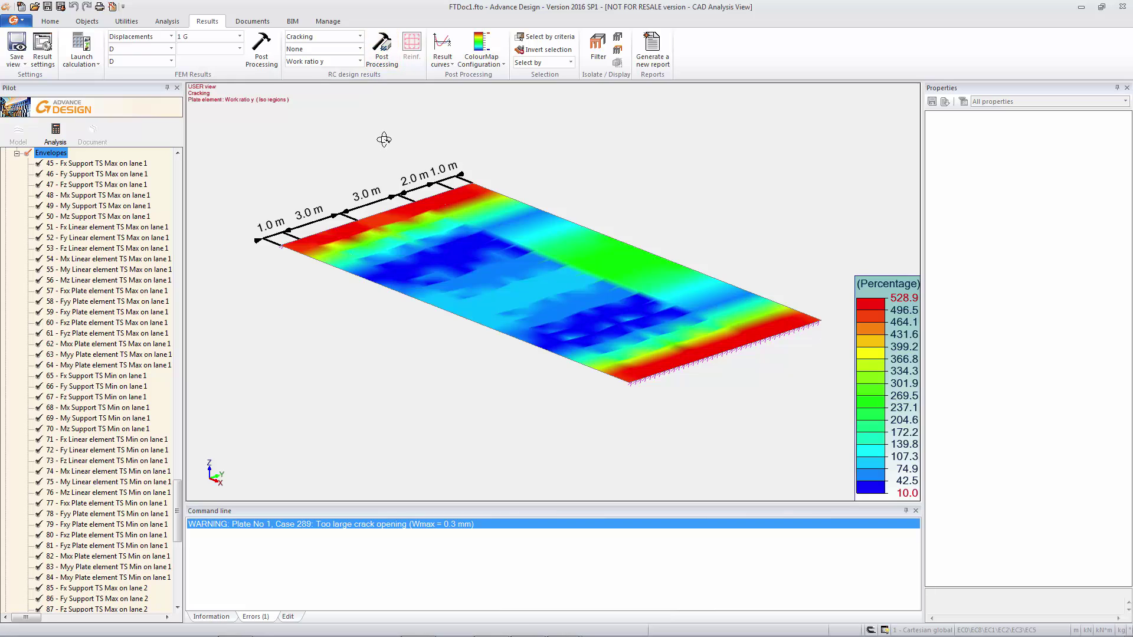
Display the Crack Width y map, ranging from -0.8 to 1.6 mm.
{"action": "left_click", "coordinate": [359, 62]}
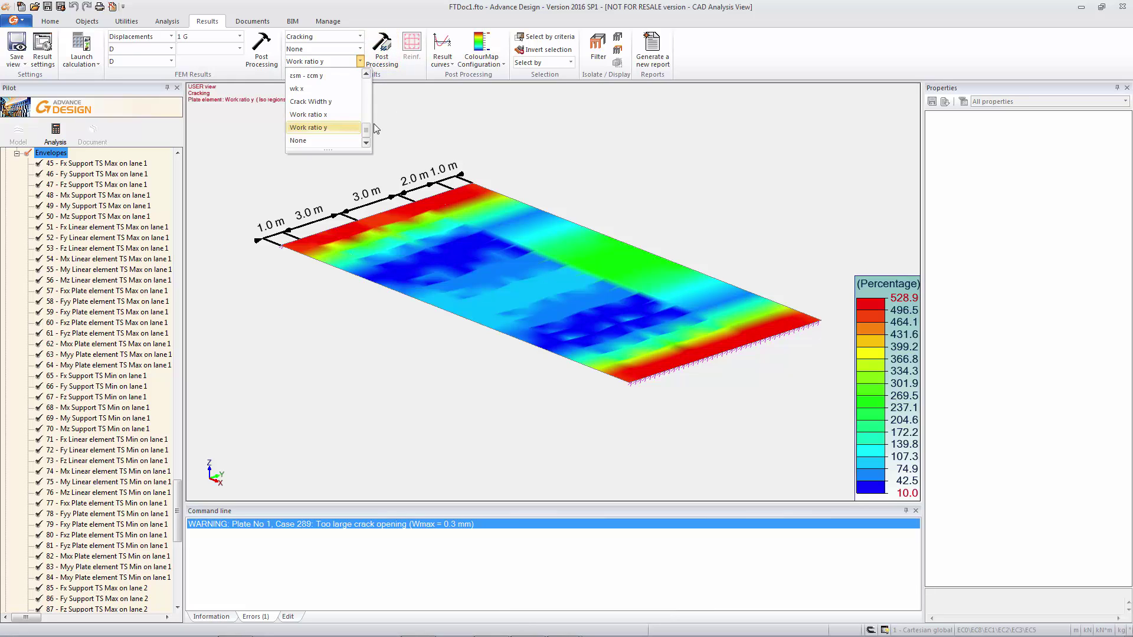
{"action": "left_click", "coordinate": [311, 102]}
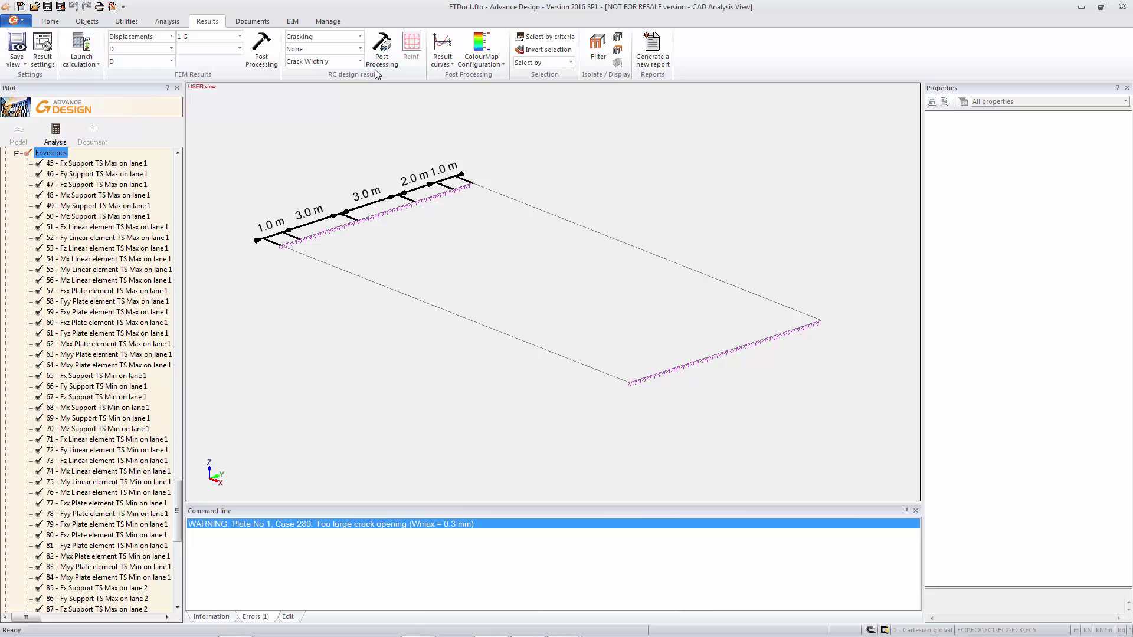
{"action": "left_click", "coordinate": [382, 52]}
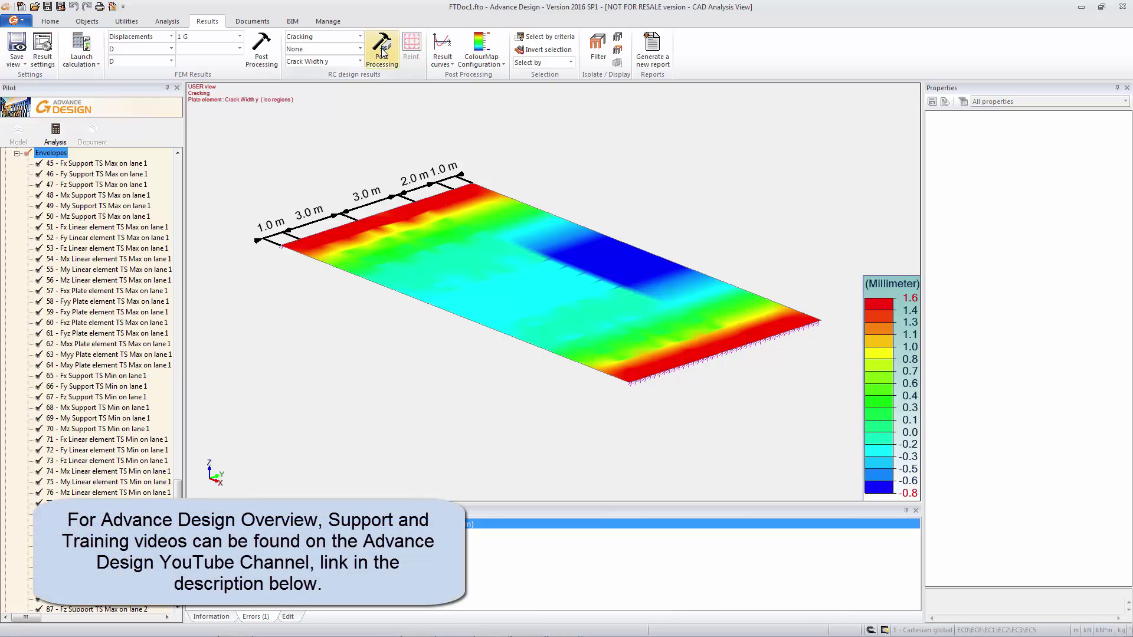